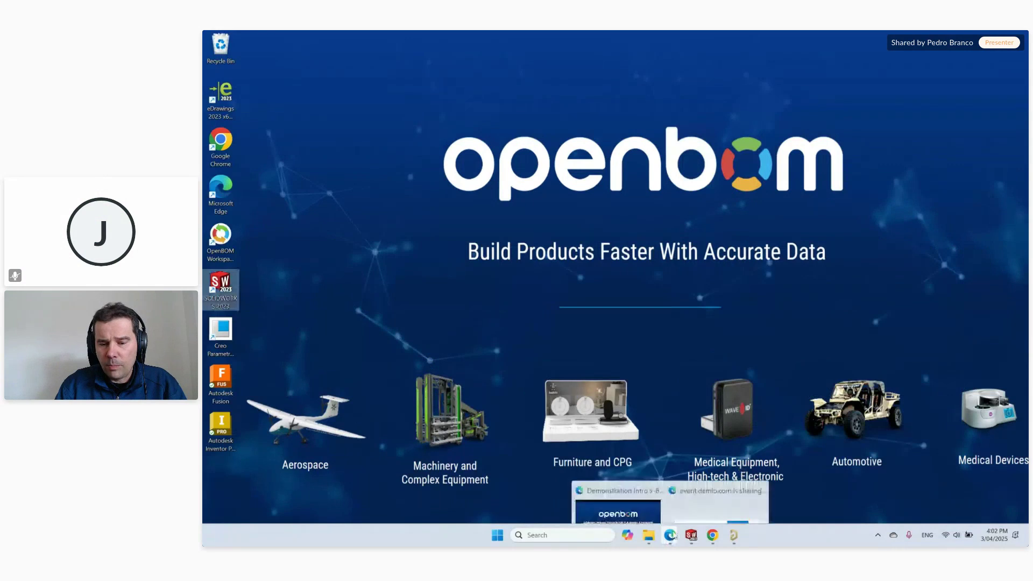
# Step: Review the item information of FPV Drone 75 (5309956) in the OpenBOM dashboard and view its drawing PDF SW-04186, closing both when done
pyautogui.click(712, 506)
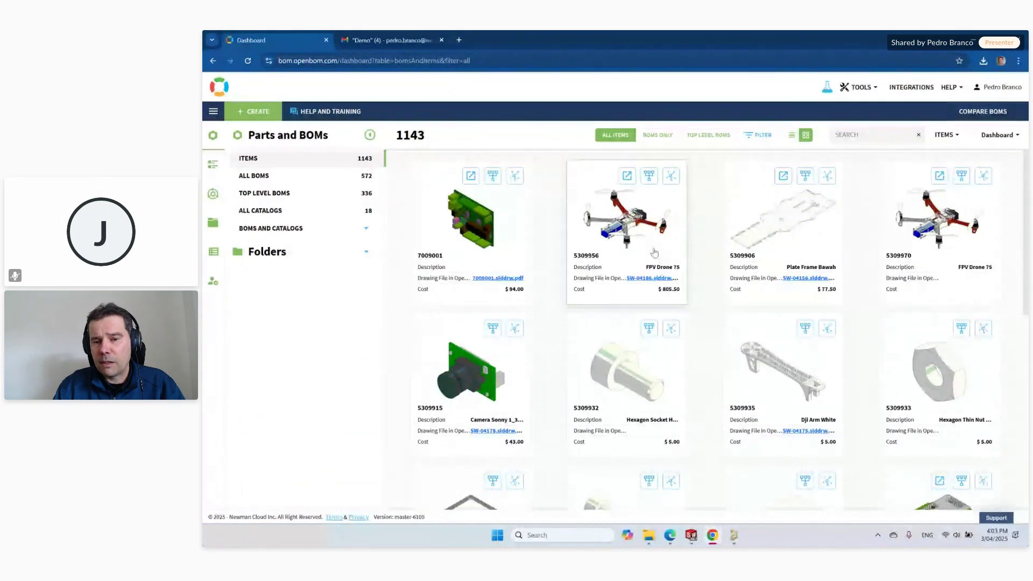
pyautogui.click(654, 253)
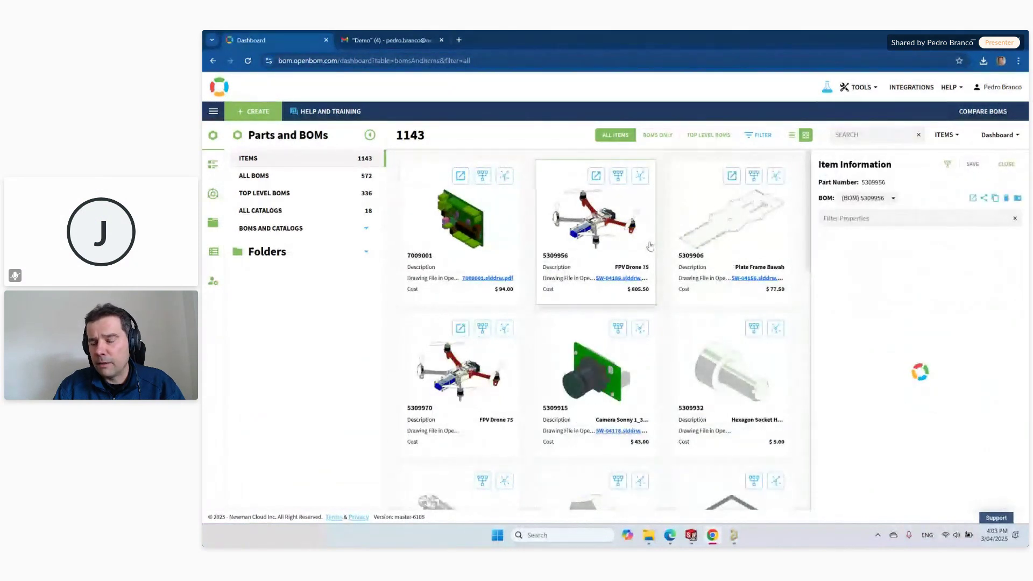
pyautogui.scroll(-3, 958, 404)
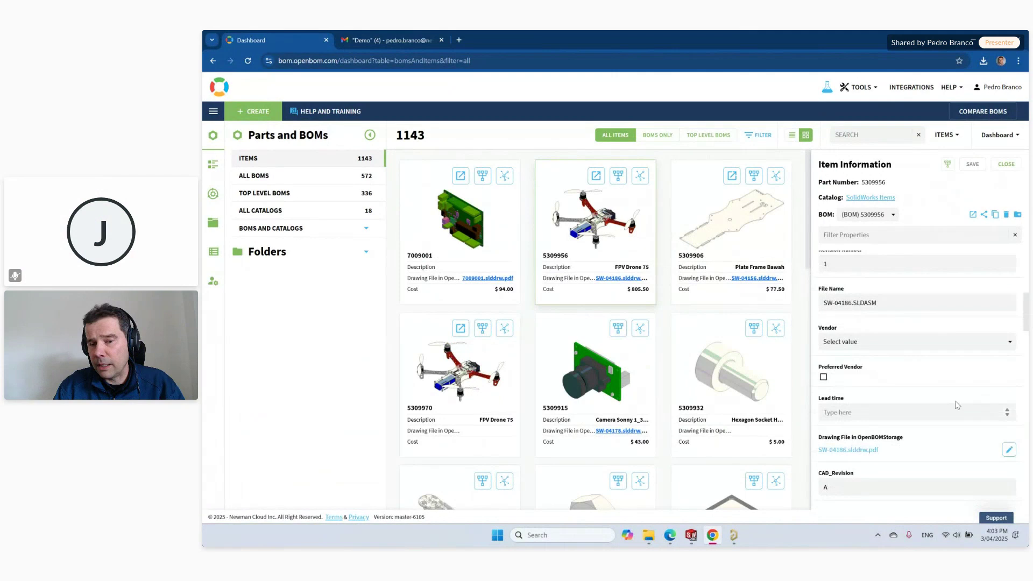
pyautogui.click(606, 280)
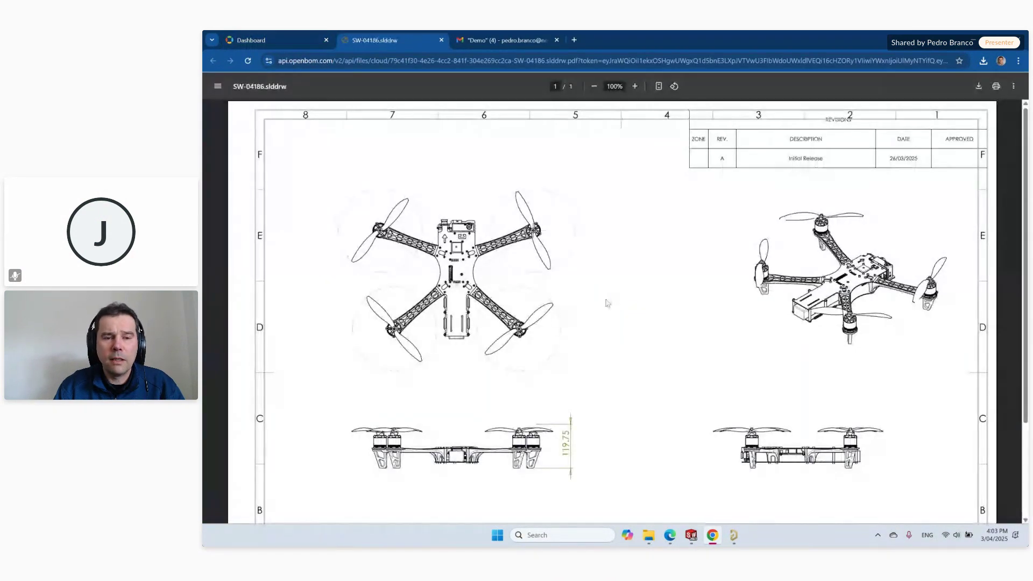
pyautogui.click(441, 41)
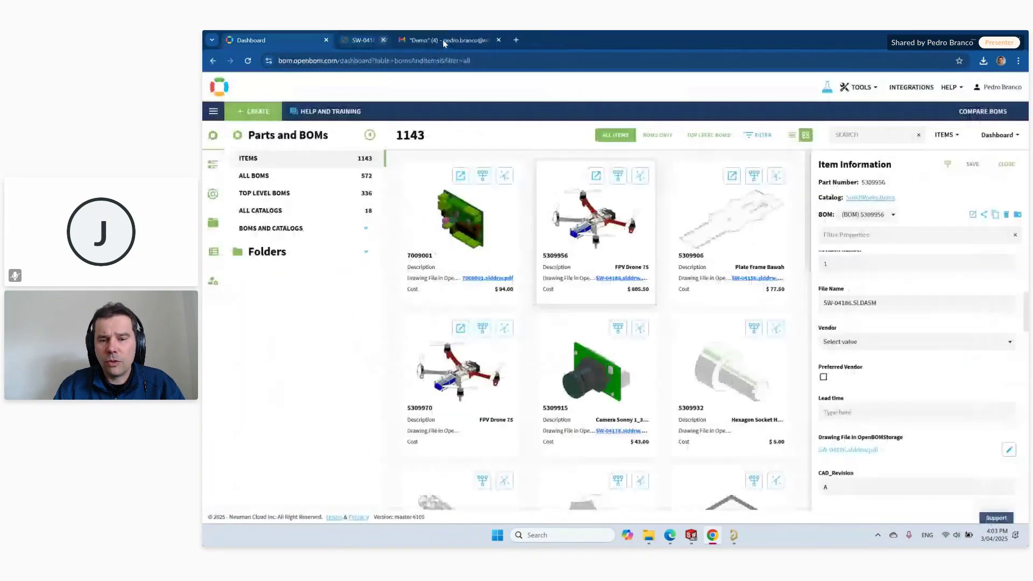
pyautogui.click(1006, 164)
# Step: Open the graph view of Rotor Assembly 5309908 and expand the parent assemblies that use it
pyautogui.scroll(-5, 854, 348)
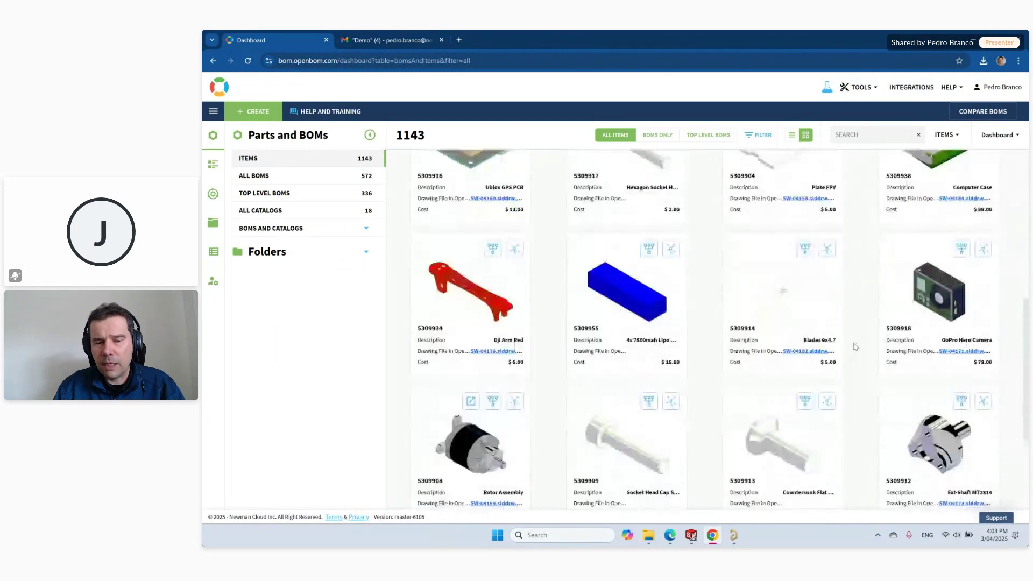
pyautogui.scroll(-1, 855, 347)
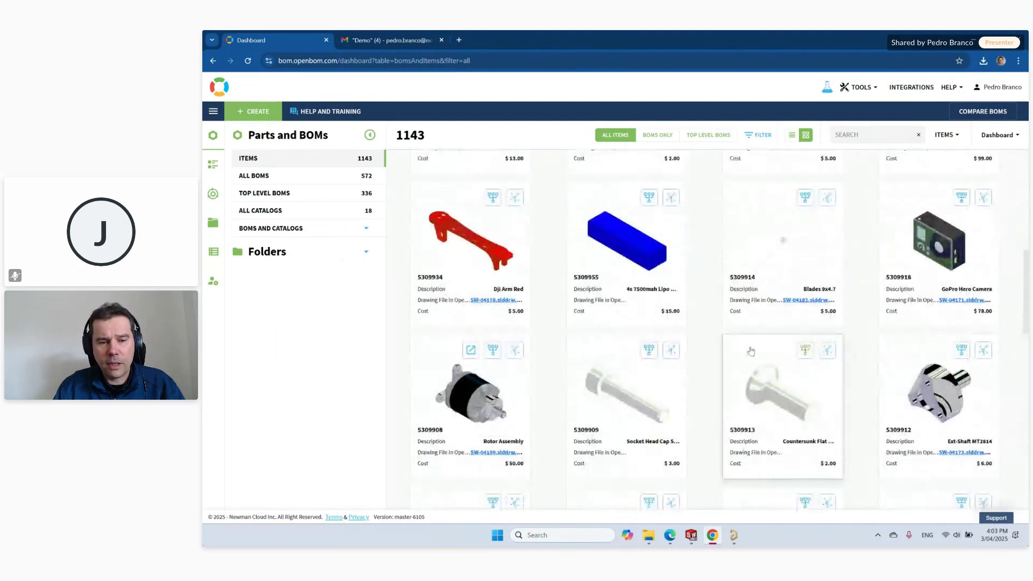
pyautogui.click(515, 355)
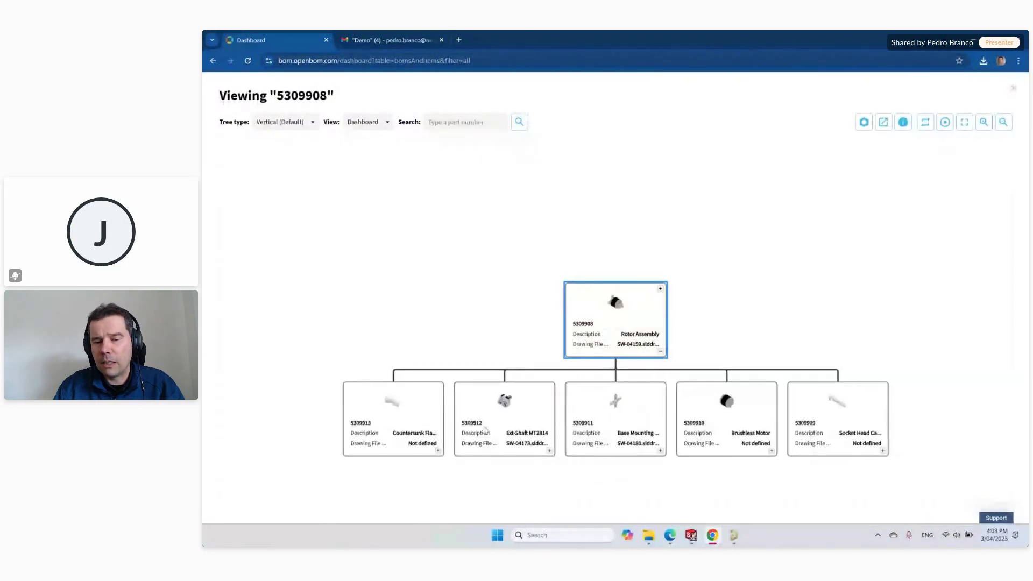
pyautogui.click(660, 290)
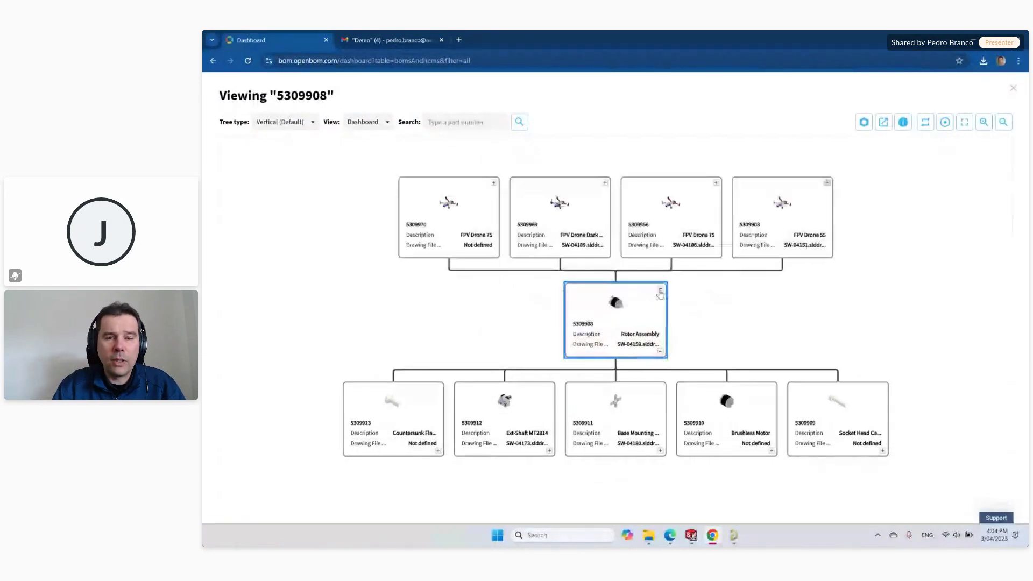
# Step: Examine which FPV drone assemblies use the Rotor Assembly by selecting the parent nodes in turn, ending on the Rotor Assembly node
pyautogui.click(579, 217)
pyautogui.click(682, 217)
pyautogui.click(784, 220)
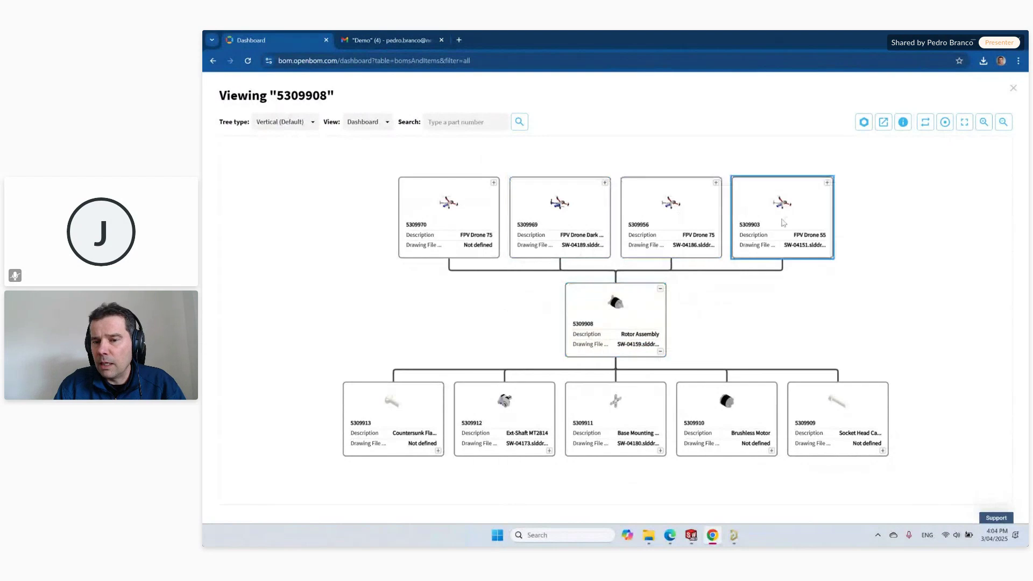
pyautogui.click(692, 225)
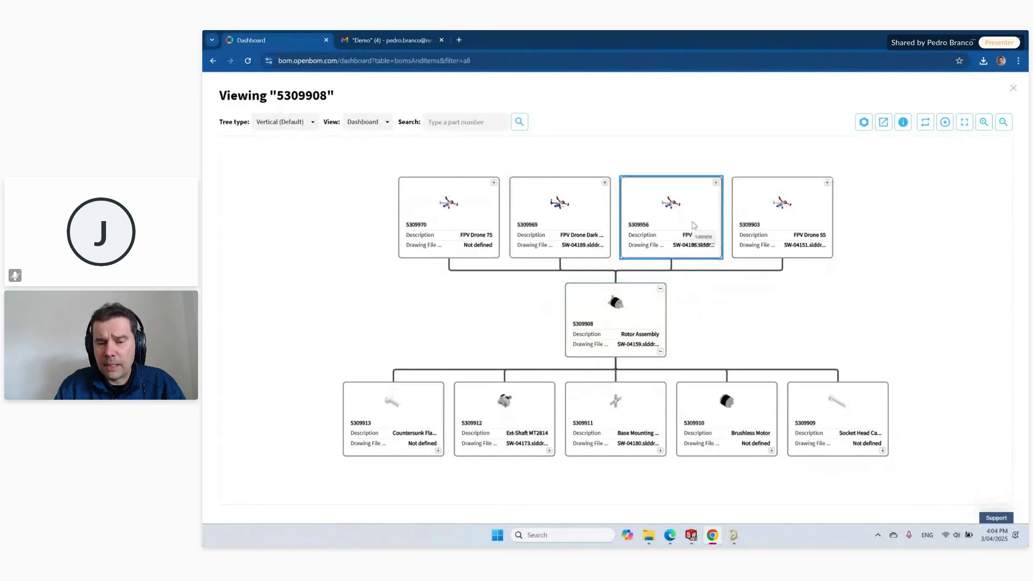
pyautogui.click(611, 330)
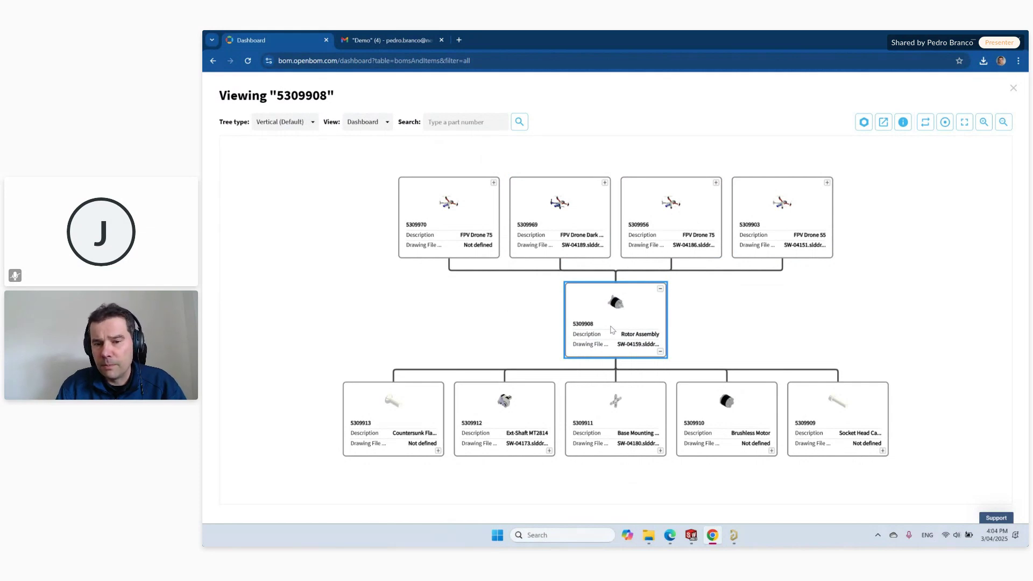
# Step: Open the BOM of FPV Drone 75 (5309956) from the graph and display it with the Digital BOM View
pyautogui.click(673, 203)
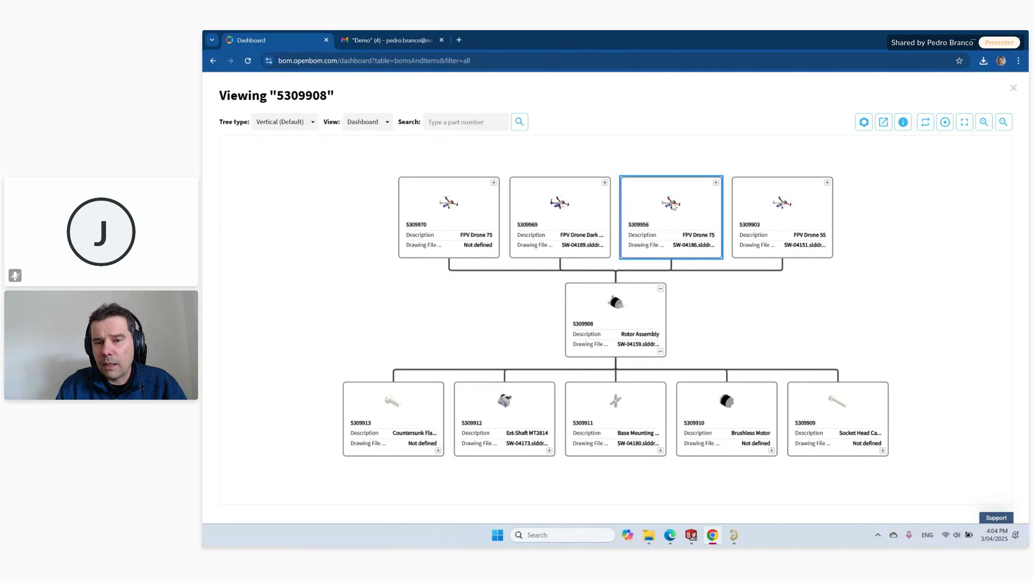
pyautogui.click(865, 124)
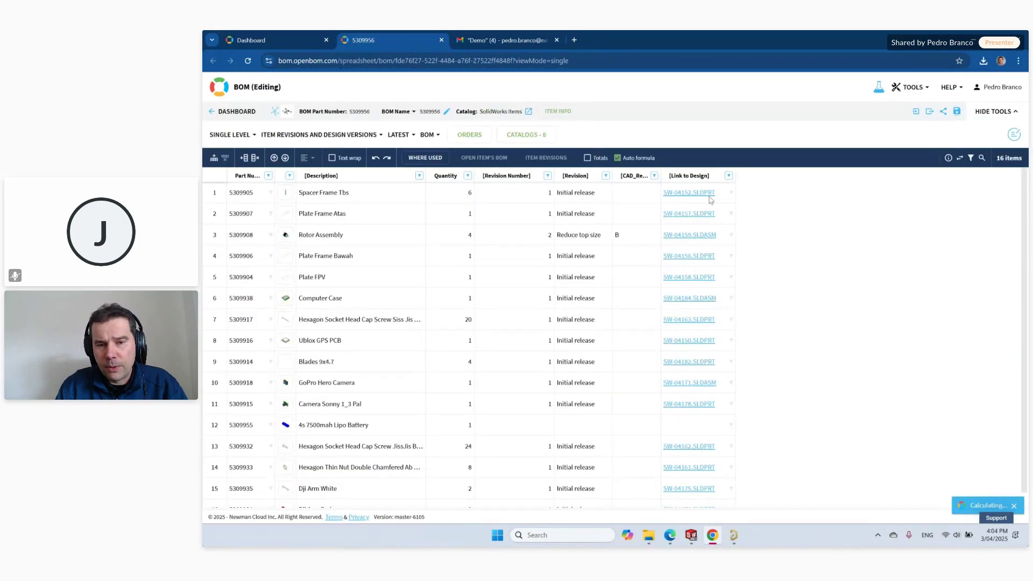
pyautogui.click(355, 135)
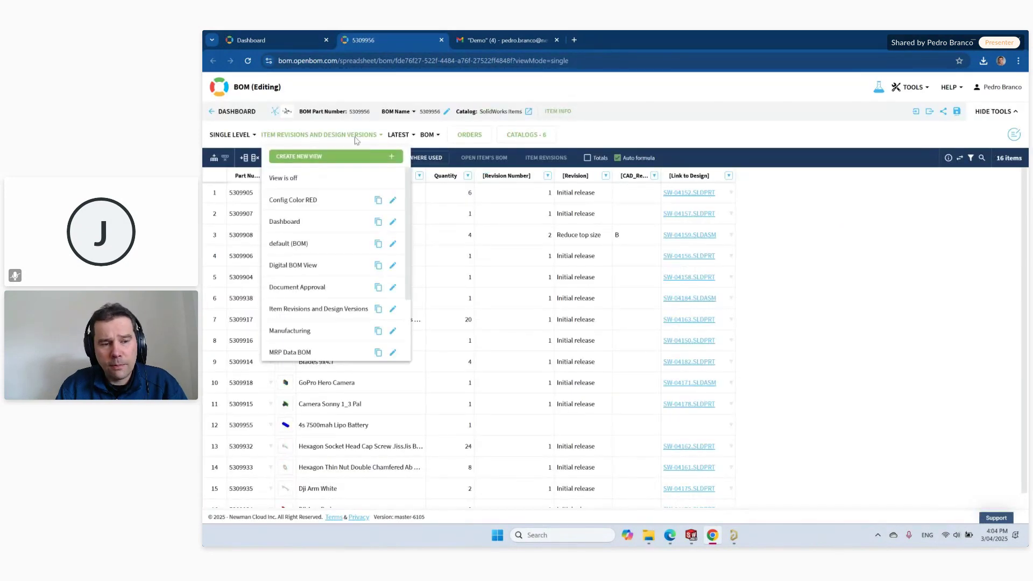
pyautogui.click(315, 269)
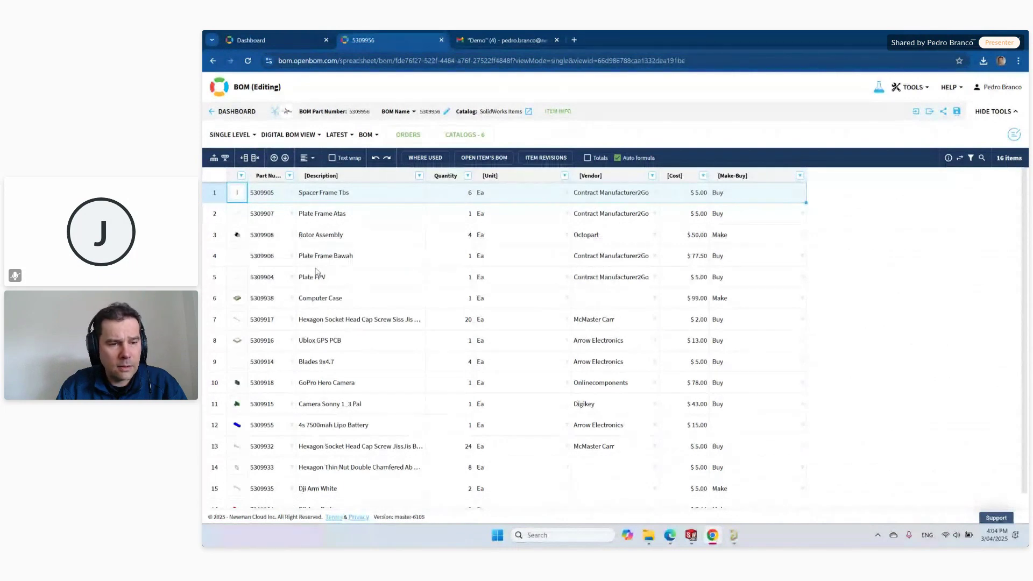
# Step: Show the BOM as Multi-Level and preview the thumbnails of several components
pyautogui.click(235, 133)
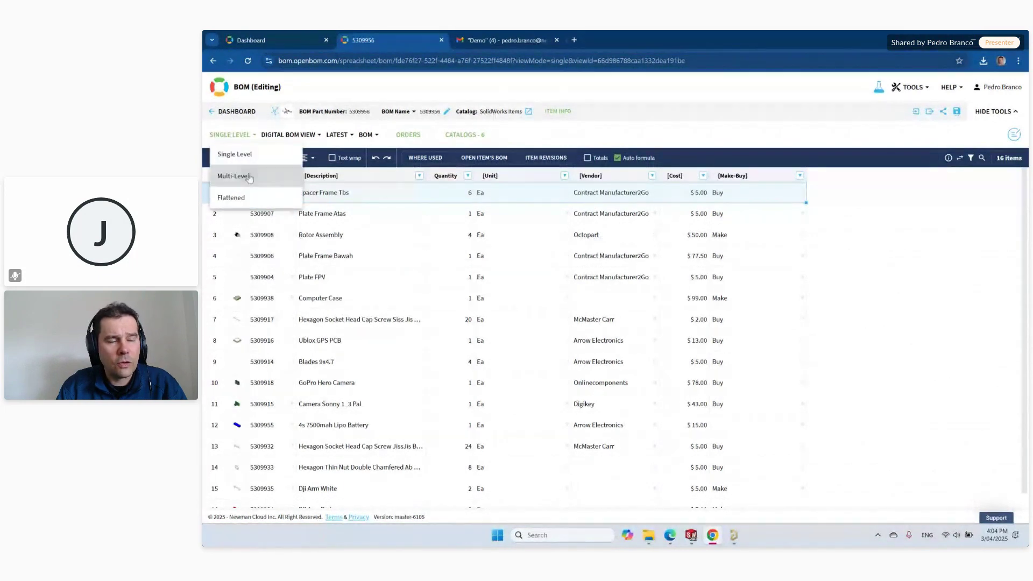
pyautogui.click(230, 175)
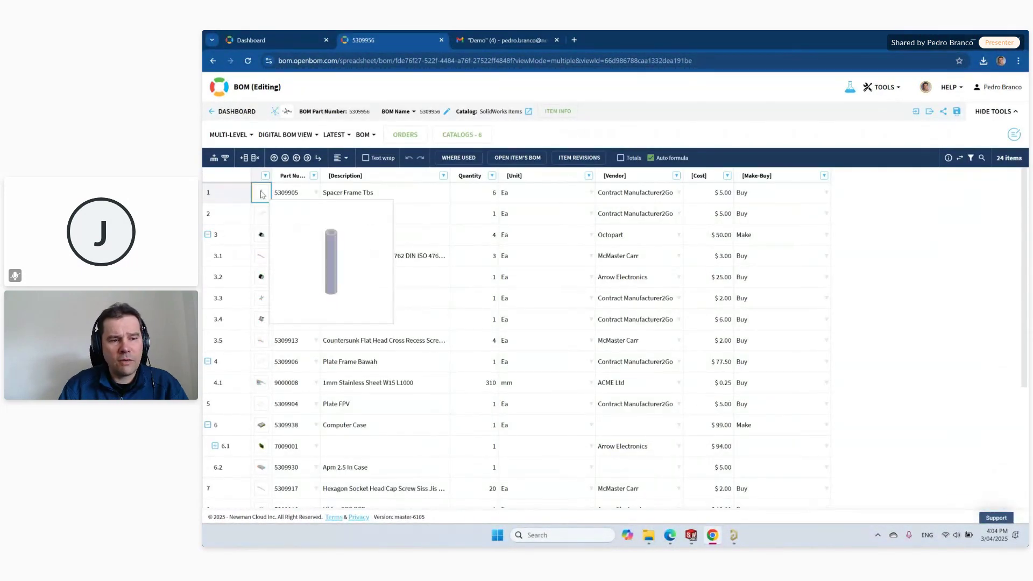
pyautogui.moveTo(262, 236)
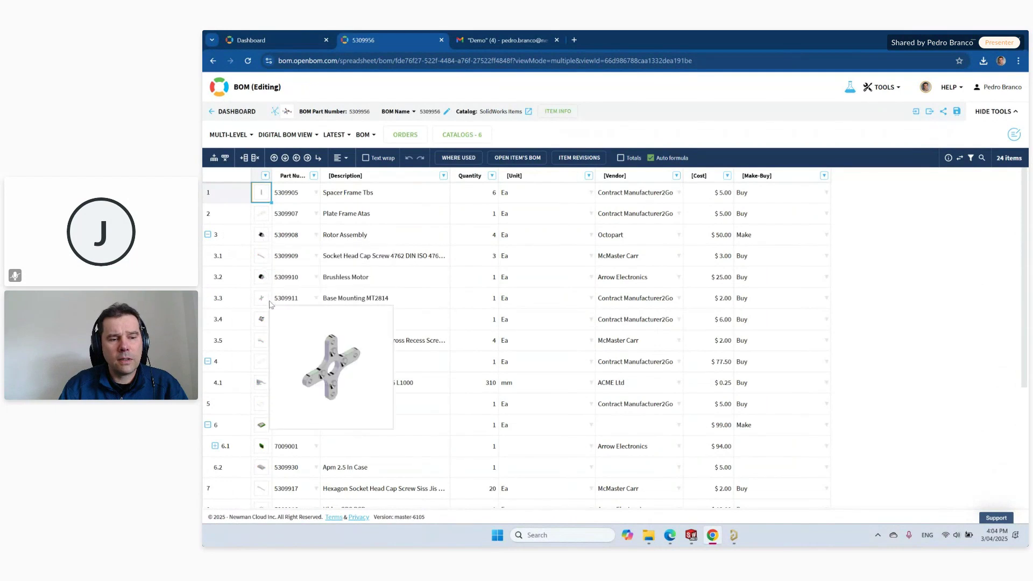
pyautogui.moveTo(262, 448)
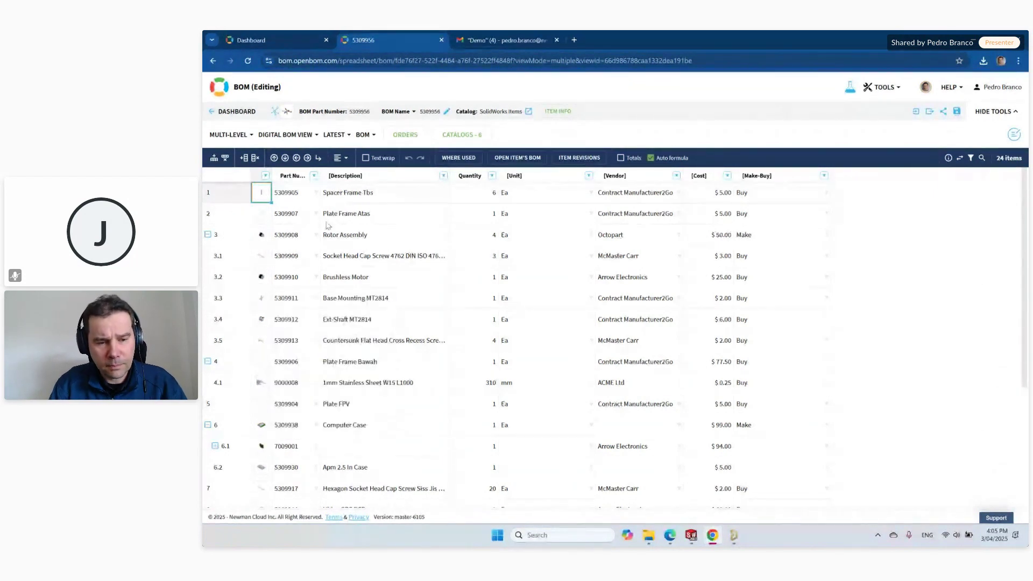
# Step: Apply the Manufacturing view to the BOM and check the Rotor Assembly's drawing PDF SW-04159, closing it when done
pyautogui.click(287, 137)
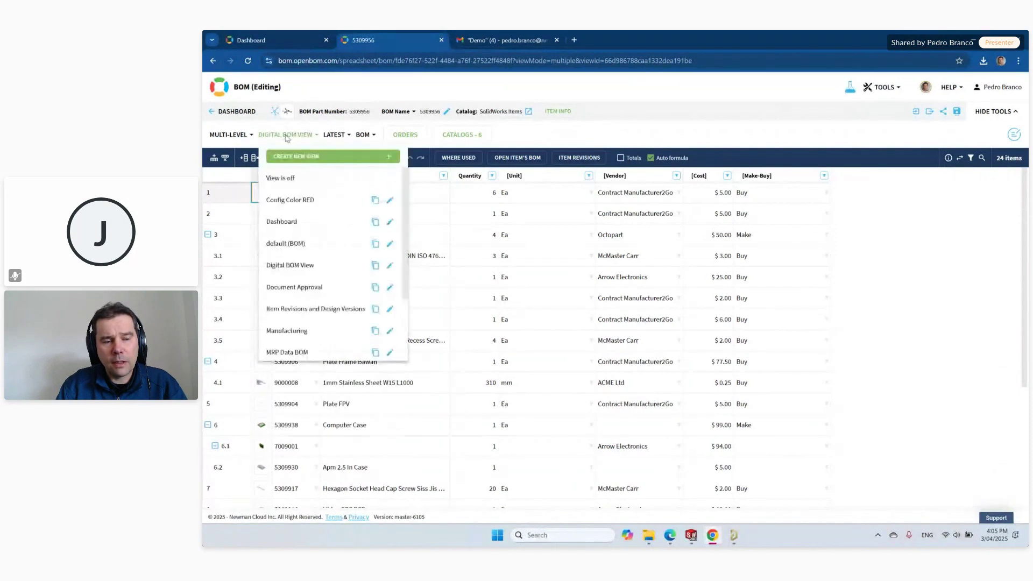
pyautogui.click(301, 331)
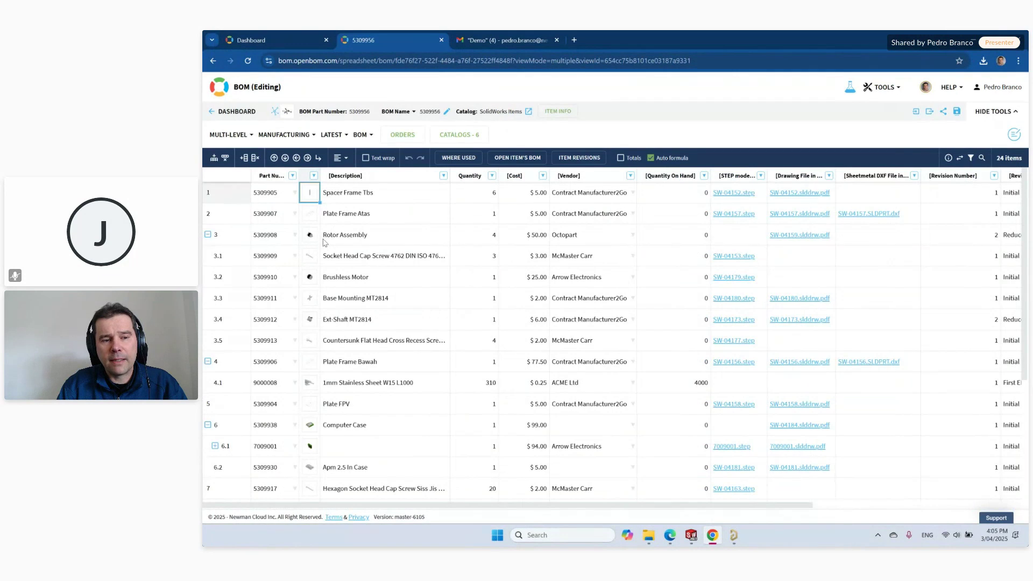
pyautogui.click(807, 238)
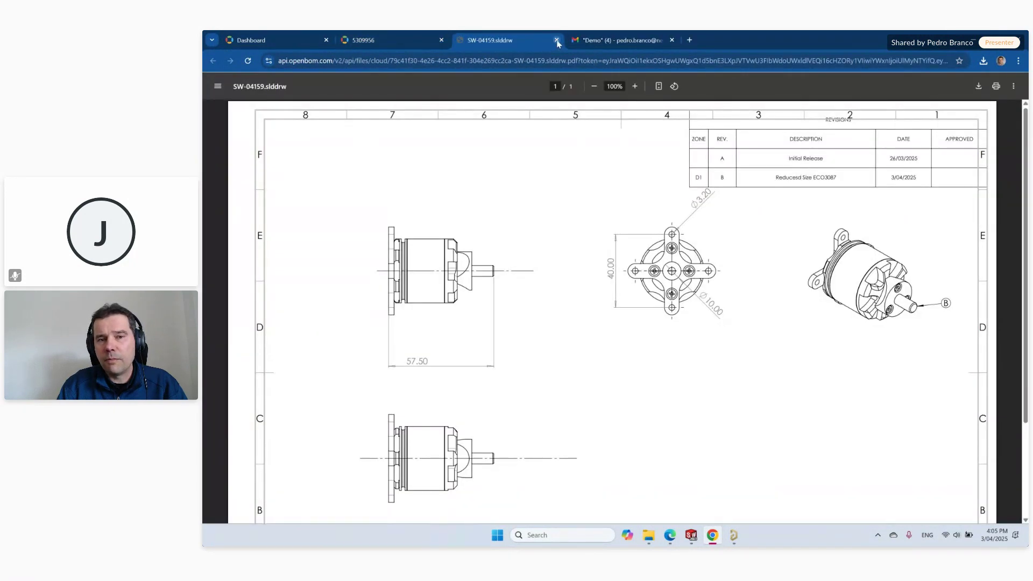
pyautogui.click(557, 40)
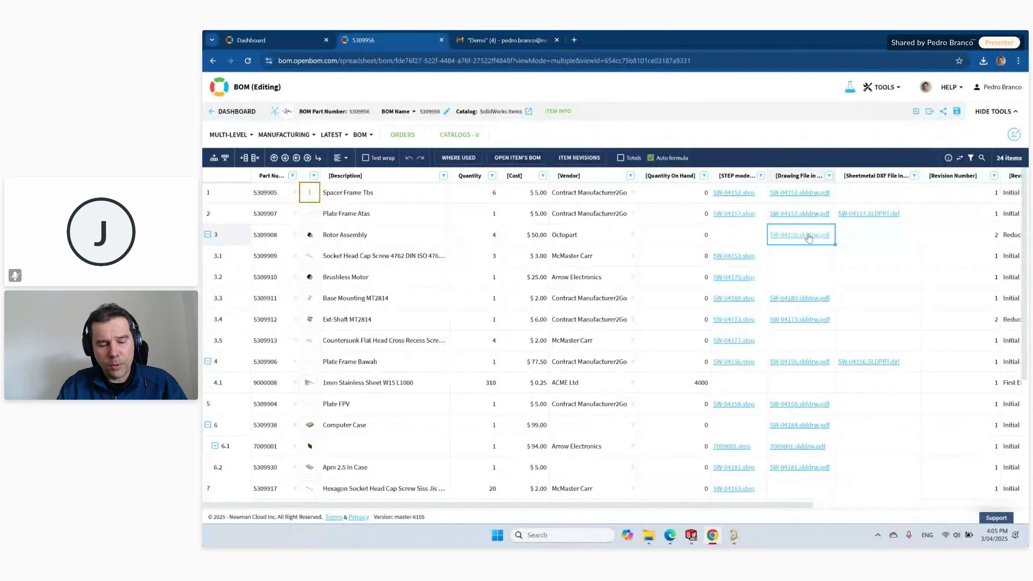
# Step: Switch to the drone assembly in SOLIDWORKS and display the OpenBOM Workspace Manager with the Drone project files
pyautogui.press('super+d')
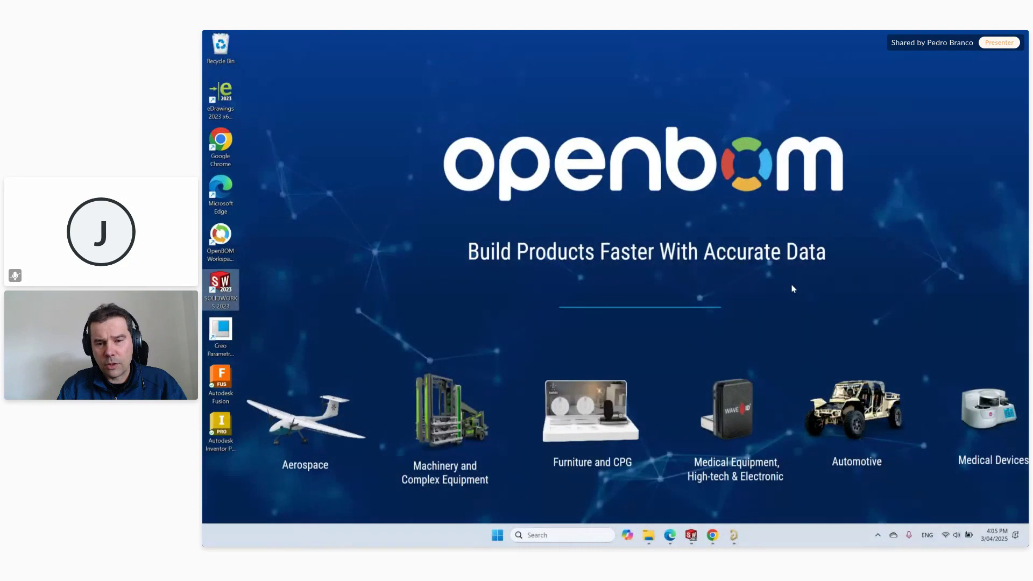
pyautogui.hotkey('alt', 'Tab')
pyautogui.hotkey('alt', 'Tab')
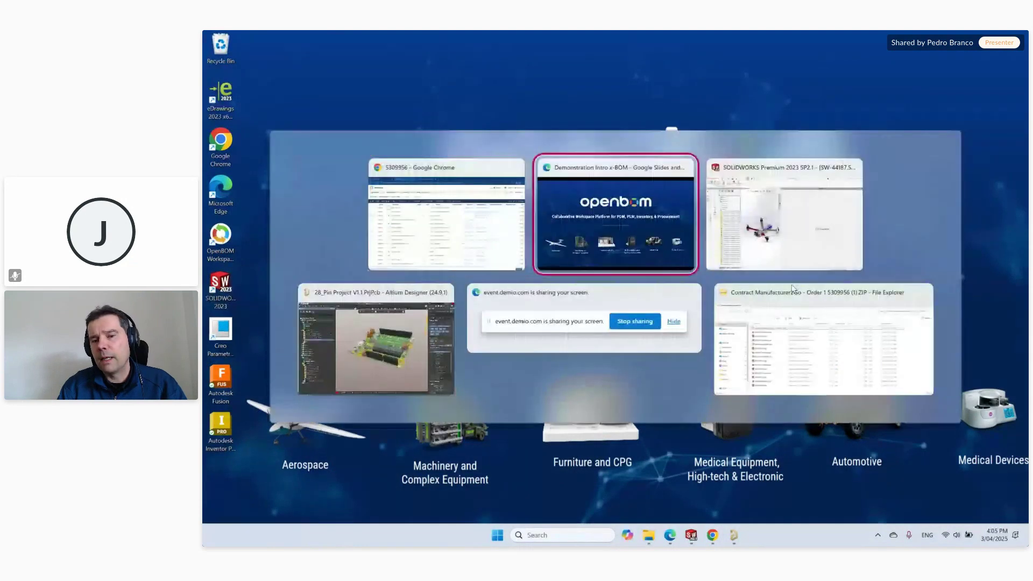
pyautogui.hotkey('alt', 'Tab')
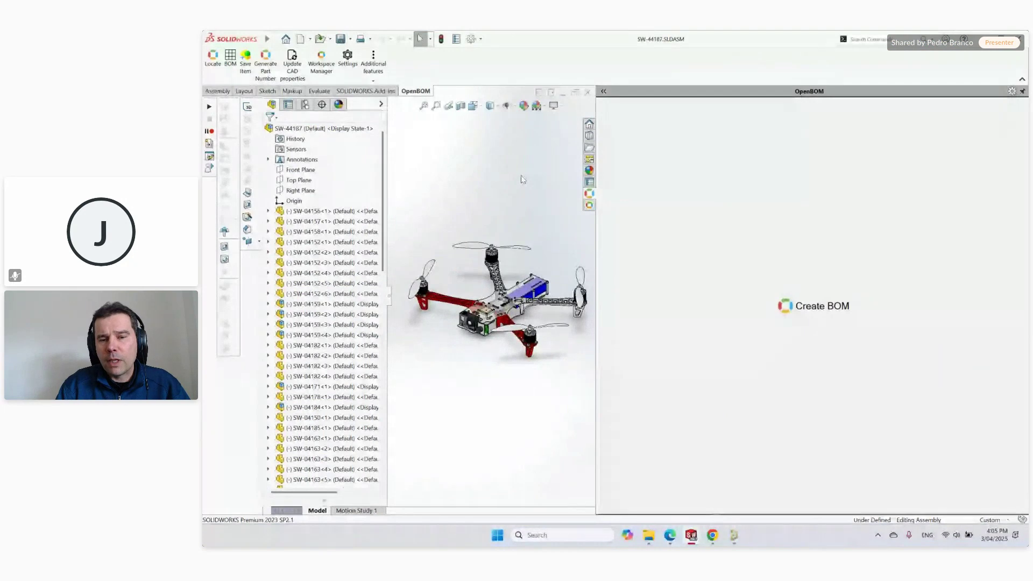
pyautogui.click(589, 207)
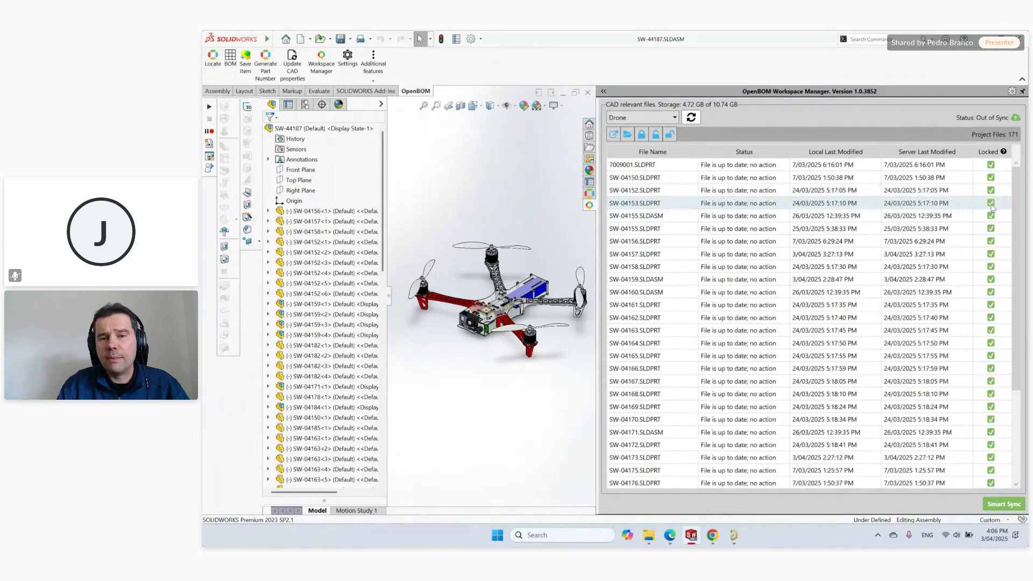
# Step: Open the Drone project's local folder from the Workspace Manager and look through its MCAD folder and the parent Projects folder
pyautogui.click(627, 135)
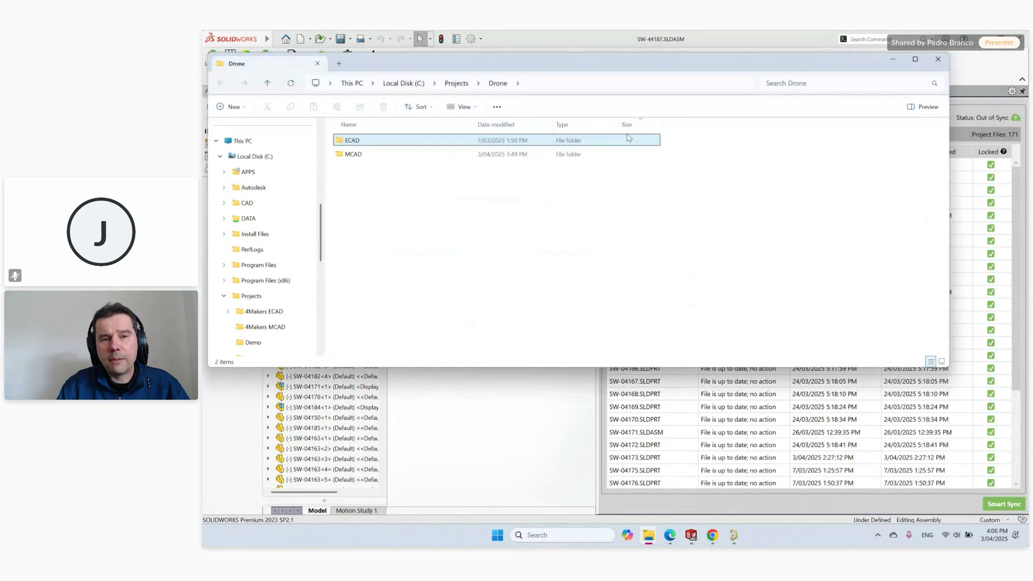
pyautogui.moveTo(534, 67); pyautogui.dragTo(586, 104)
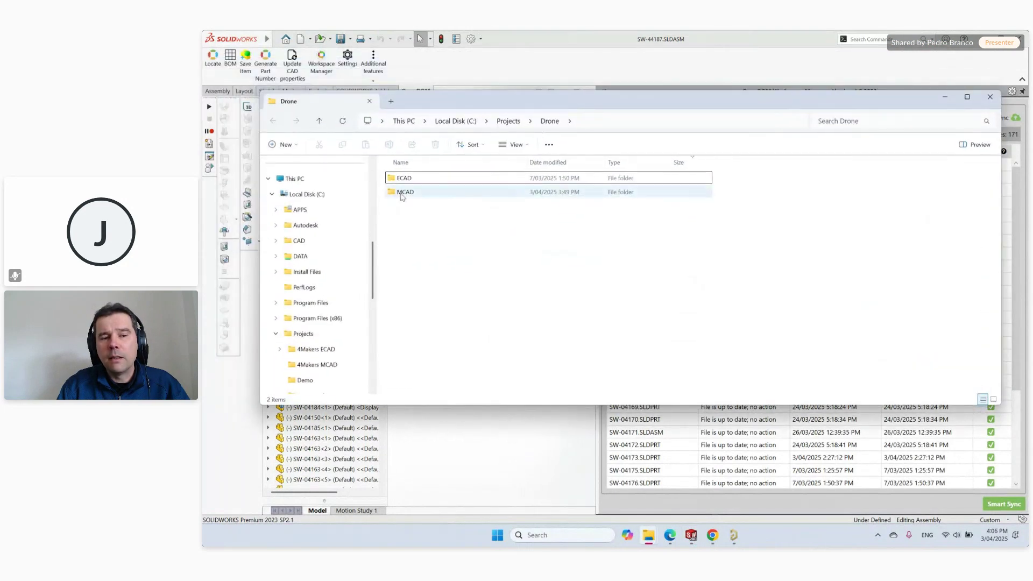
pyautogui.doubleClick(403, 193)
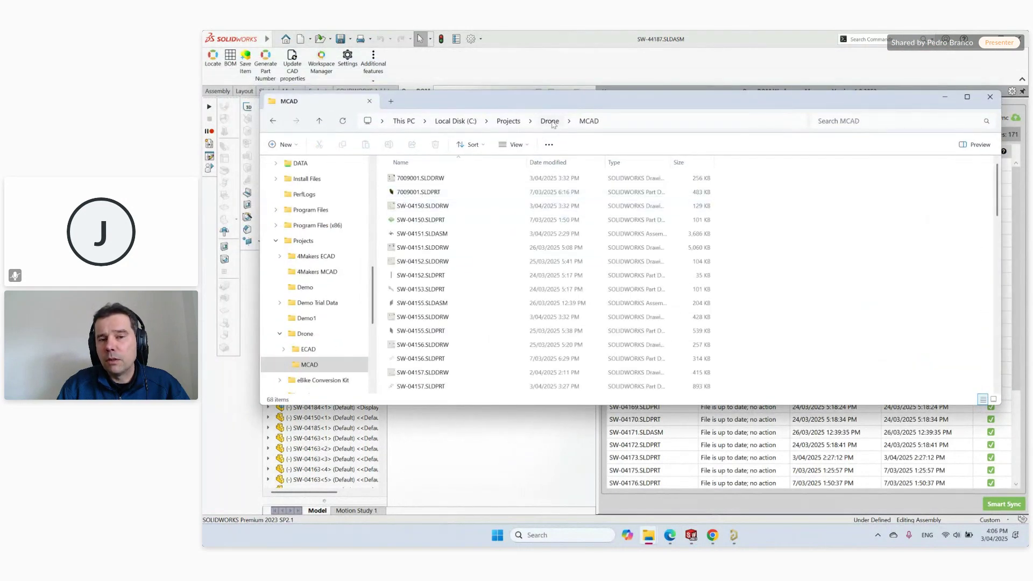
pyautogui.click(509, 121)
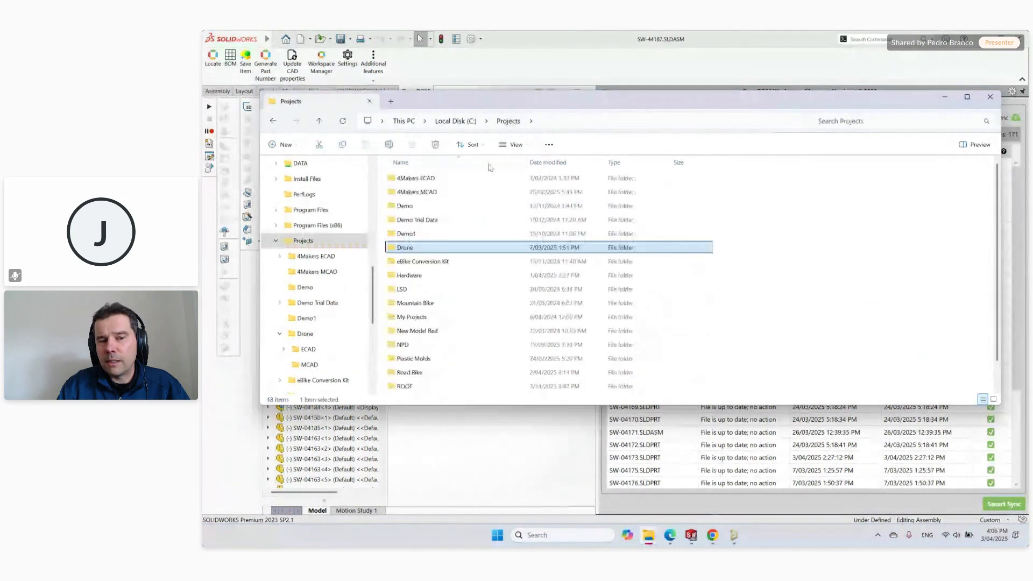
pyautogui.doubleClick(405, 249)
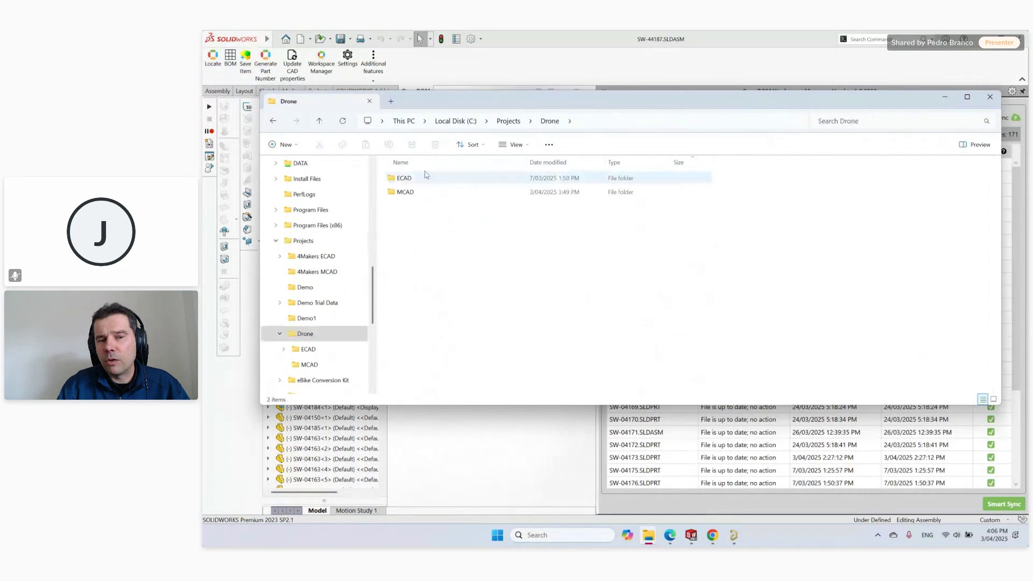
pyautogui.doubleClick(406, 194)
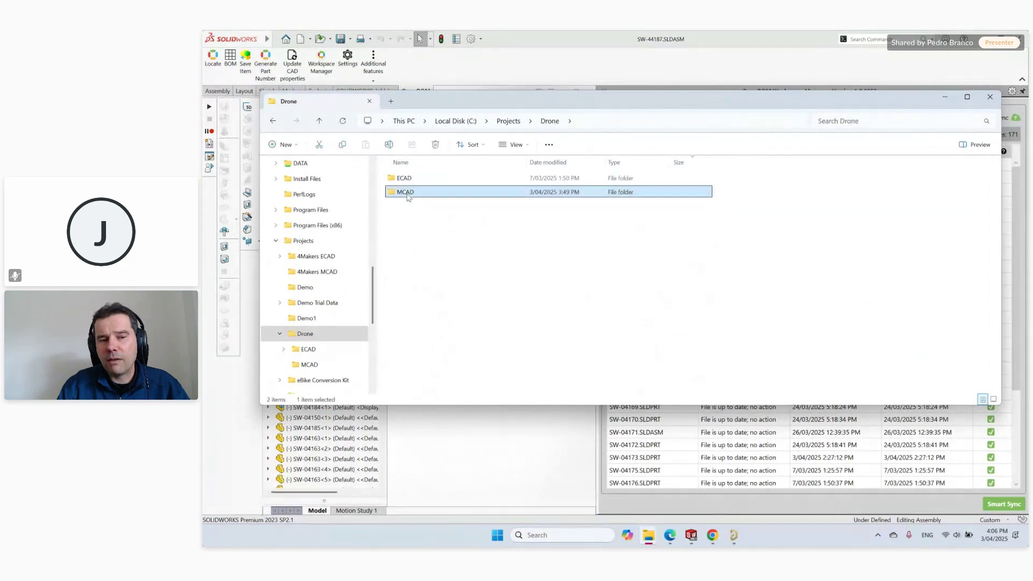
pyautogui.hotkey('alt', 'Left')
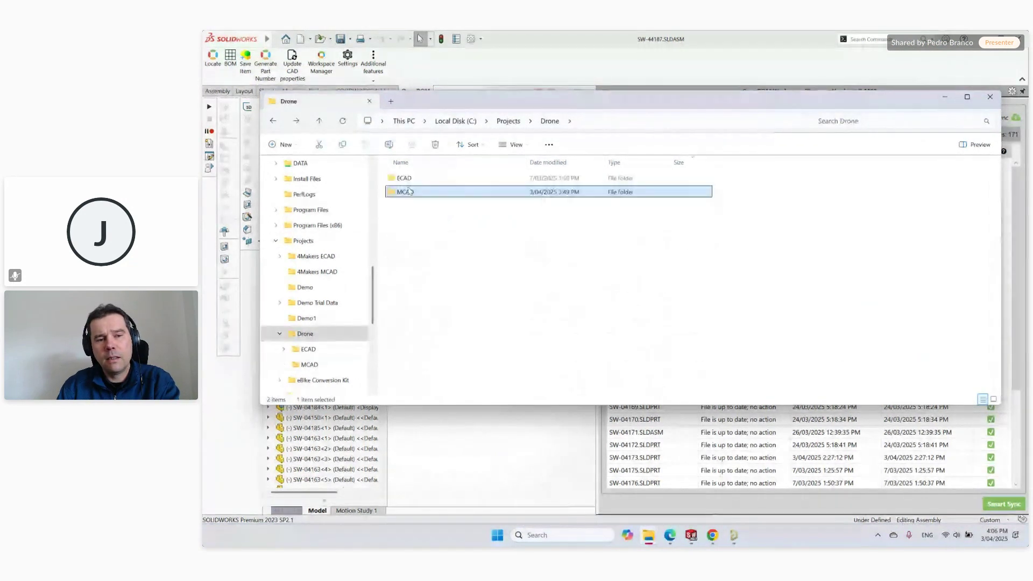
# Step: Look through the Drone project's ECAD folder 28_Pin Project V1.1 and its MCAD folder, then put the file window away
pyautogui.click(408, 180)
pyautogui.doubleClick(409, 180)
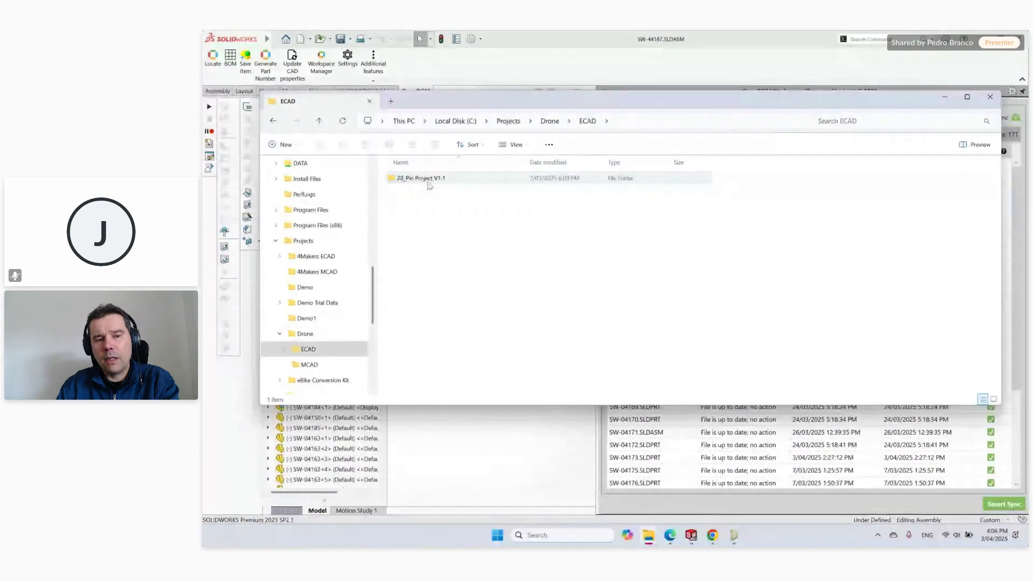
pyautogui.doubleClick(425, 179)
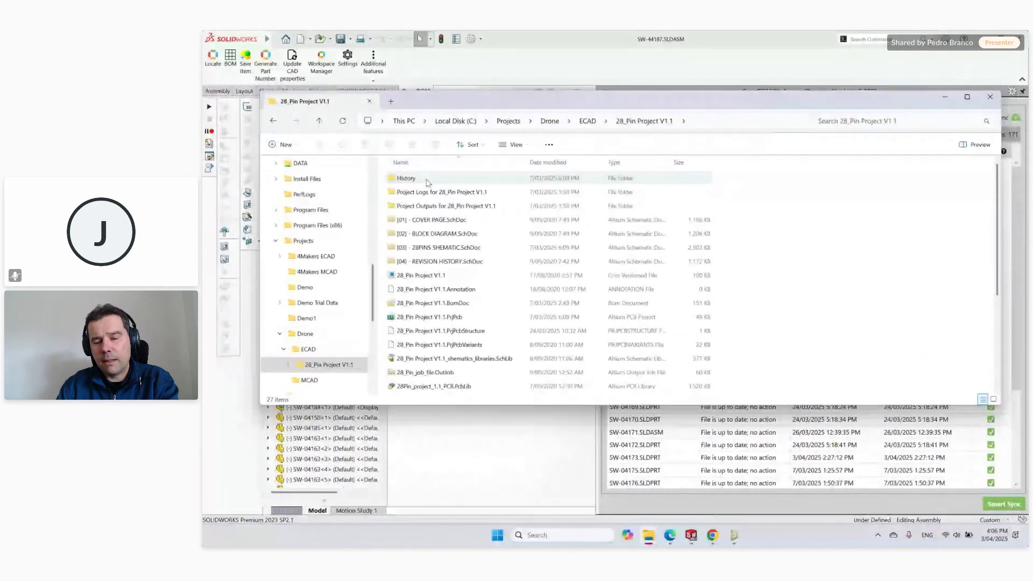
pyautogui.hotkey('alt', 'Left')
pyautogui.hotkey('alt', 'Left')
pyautogui.click(412, 194)
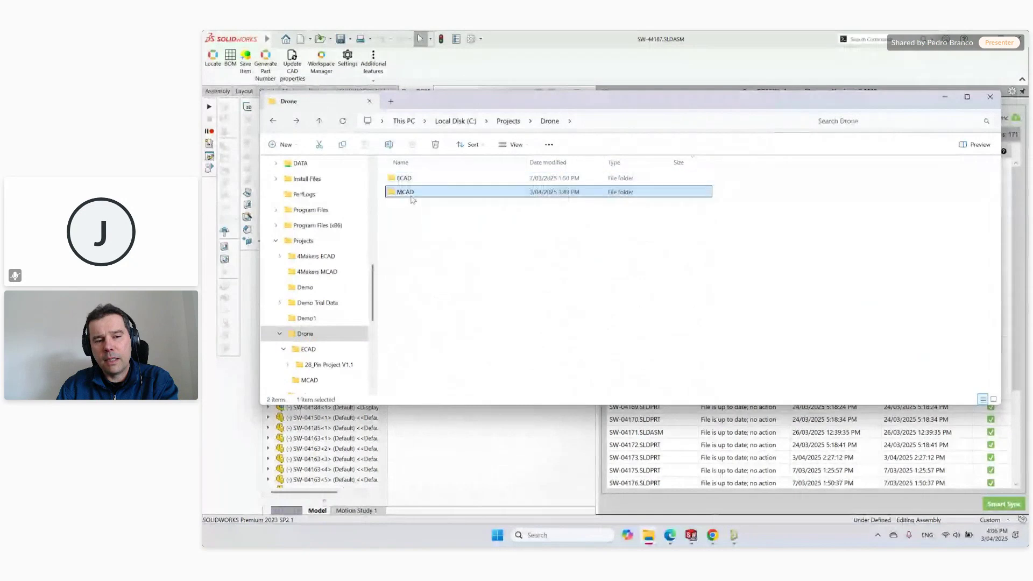
pyautogui.doubleClick(412, 194)
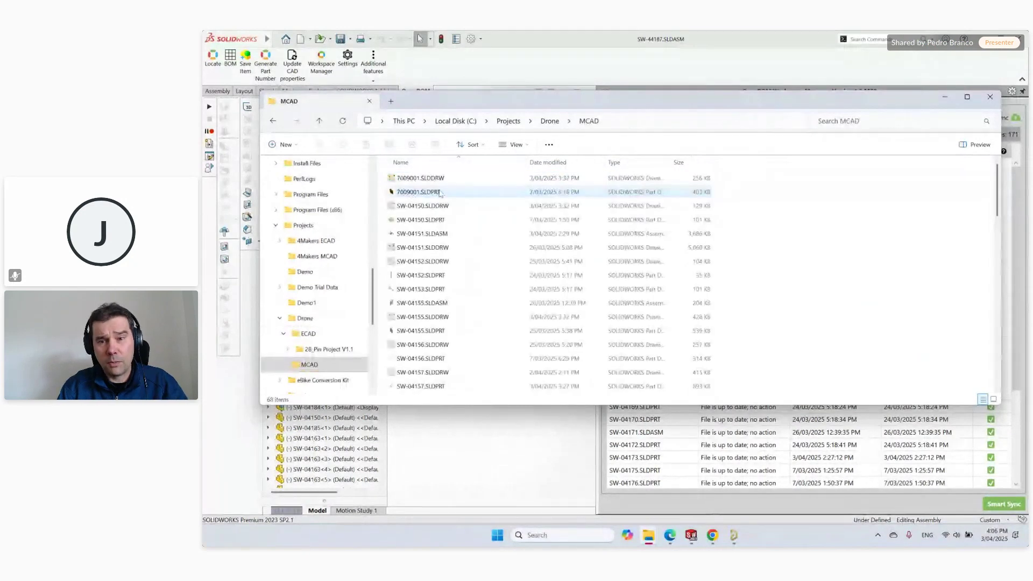
pyautogui.click(944, 97)
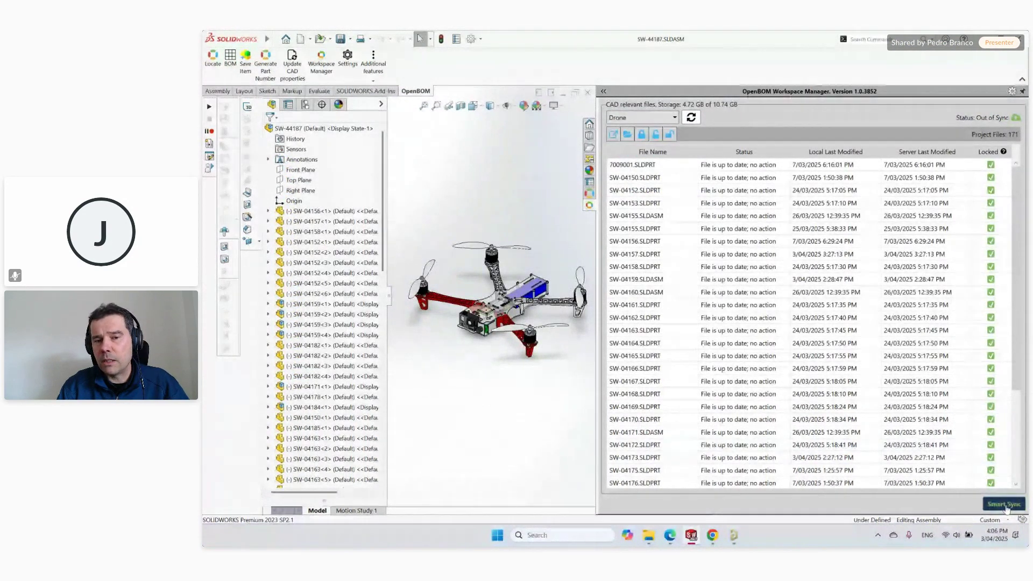
# Step: Open the Drone project in the OpenBOM web dashboard, preview several file thumbnails and widen the Link to file column
pyautogui.click(613, 136)
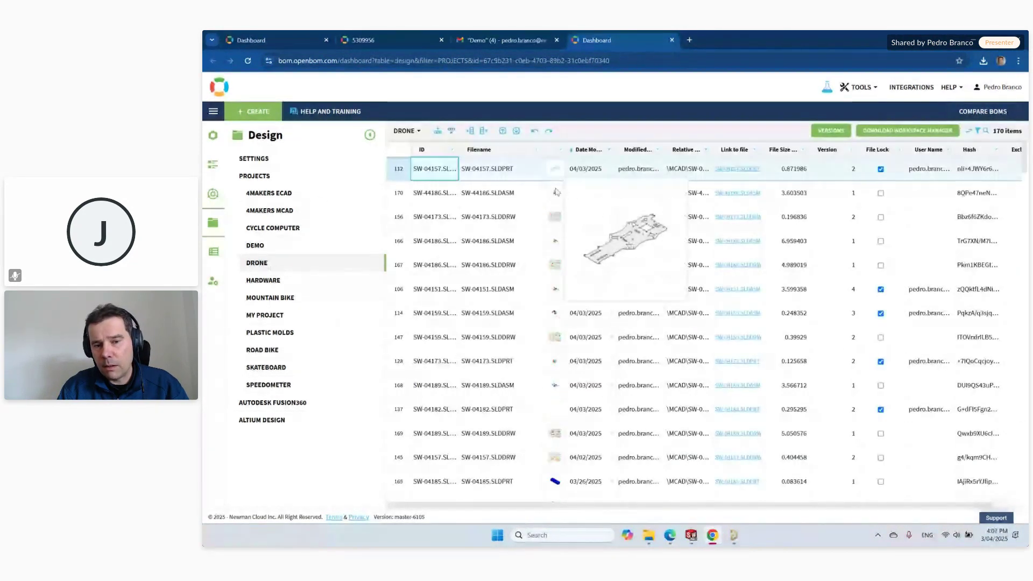
pyautogui.moveTo(558, 330)
pyautogui.moveTo(556, 242)
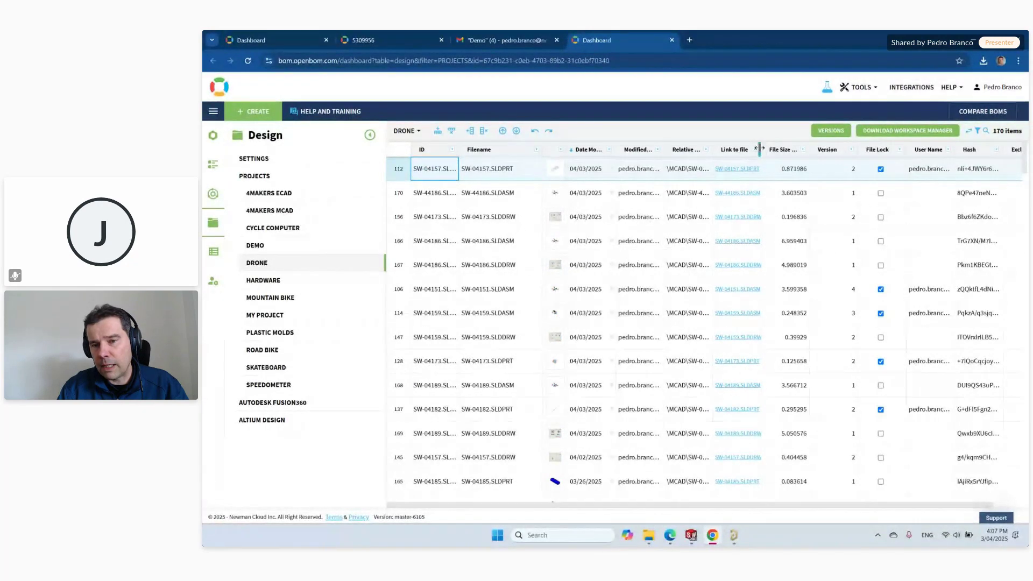
pyautogui.moveTo(760, 148); pyautogui.dragTo(778, 149)
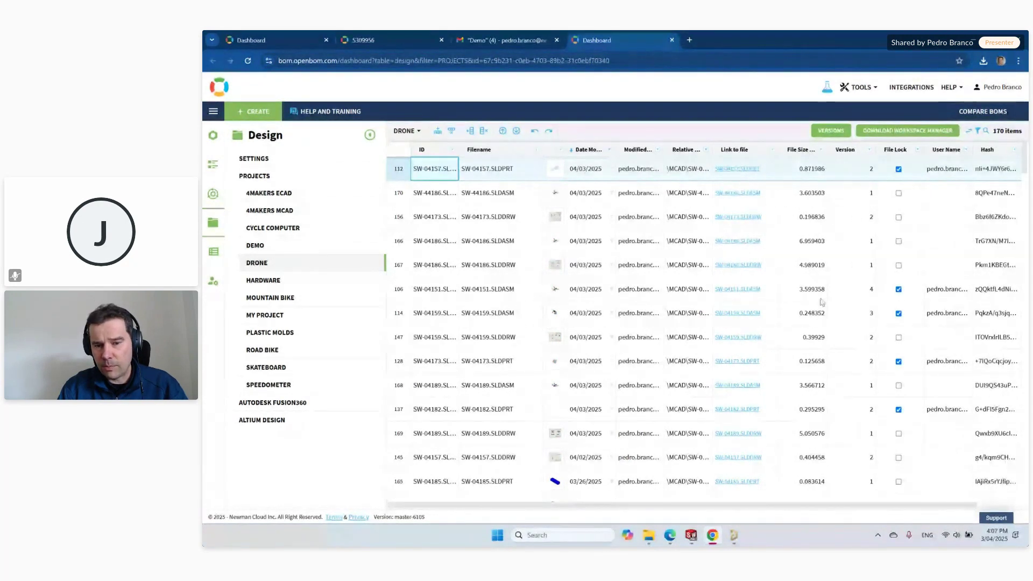
# Step: Select the SW-04159.SLDASM row and check the file version history, closing it when done
pyautogui.click(790, 317)
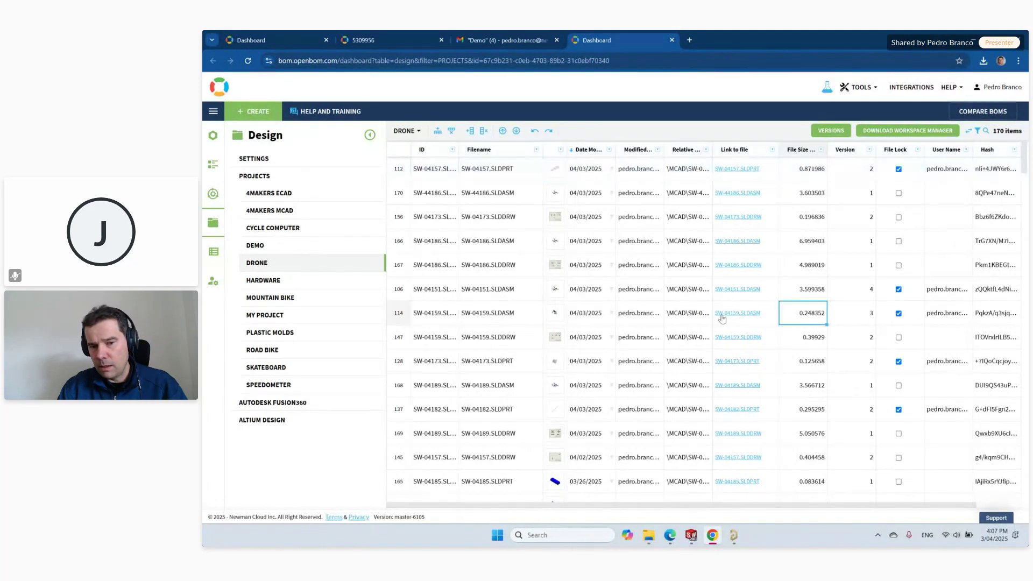
pyautogui.click(831, 131)
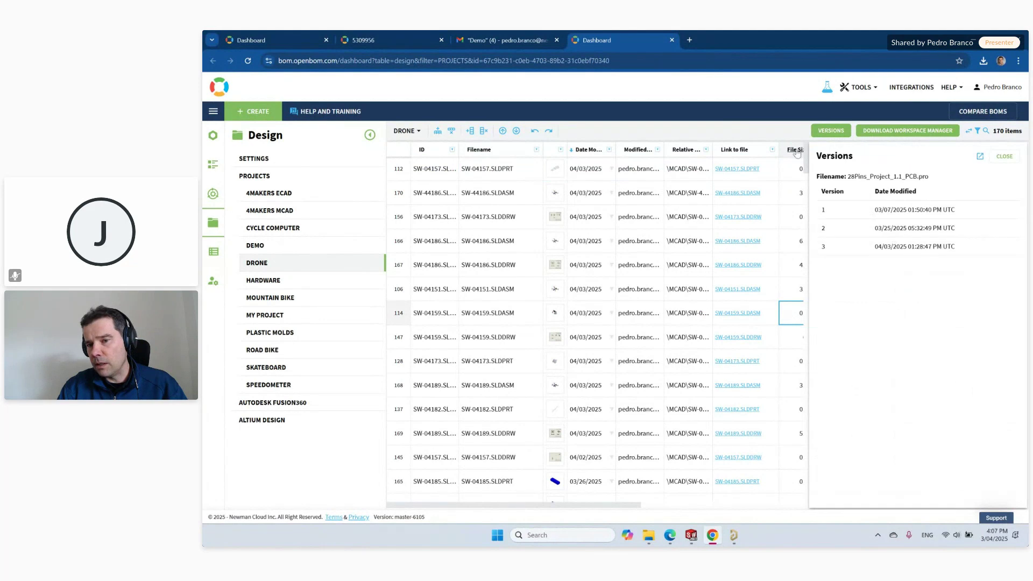
pyautogui.click(1004, 156)
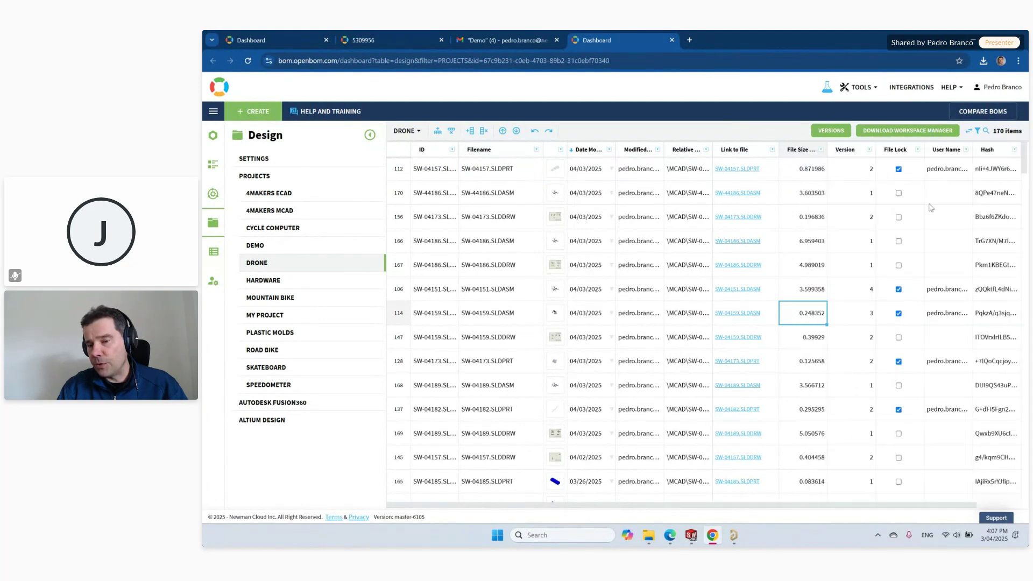
# Step: Clear the file lock on SW-04159.SLDASM and set it again
pyautogui.click(902, 318)
pyautogui.click(898, 313)
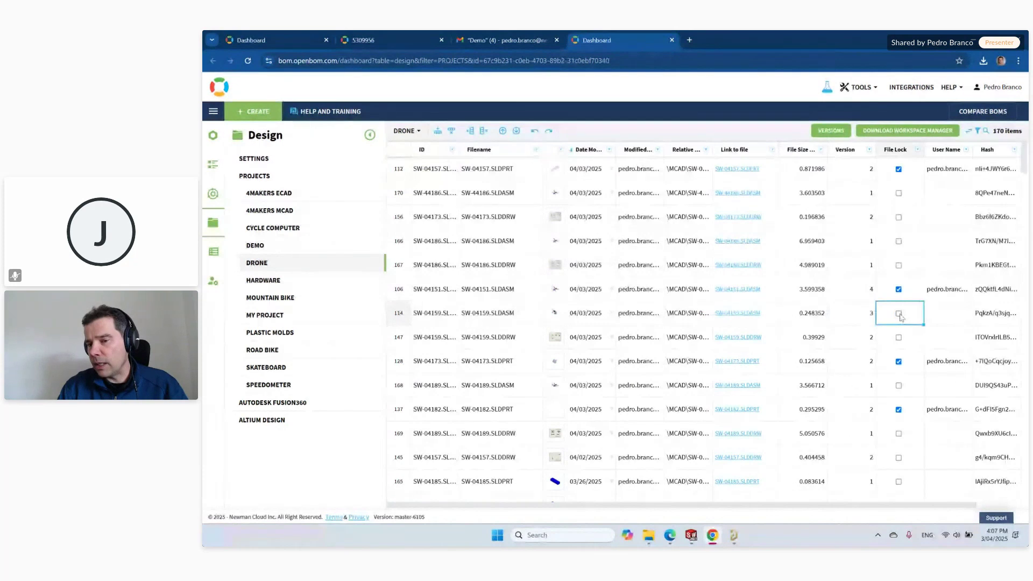
pyautogui.click(898, 314)
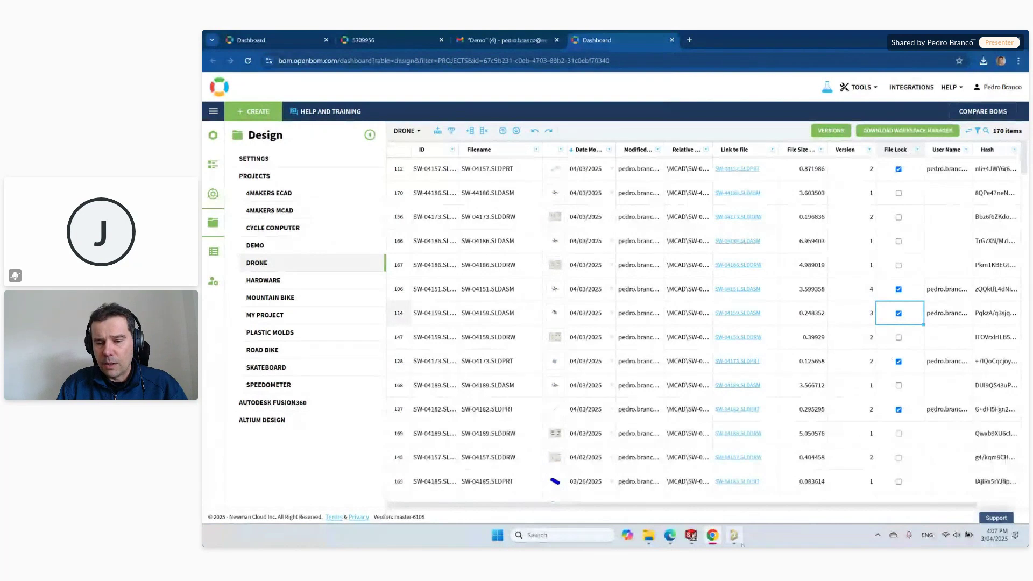
# Step: Look briefly at the circuit board in Altium Designer, return to SOLIDWORKS and show the OpenBOM BOM pane for the drone assembly
pyautogui.click(734, 536)
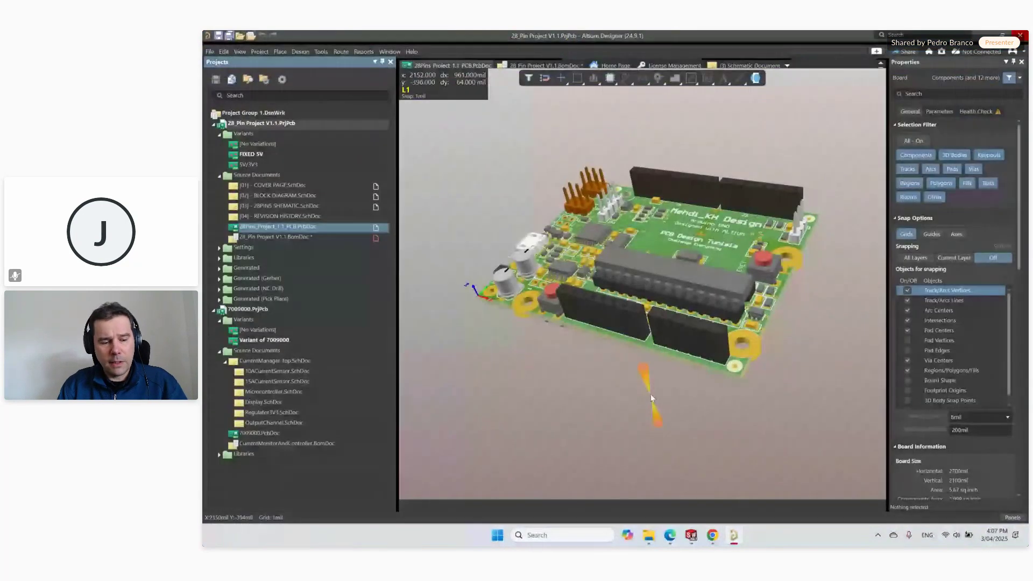
pyautogui.click(712, 535)
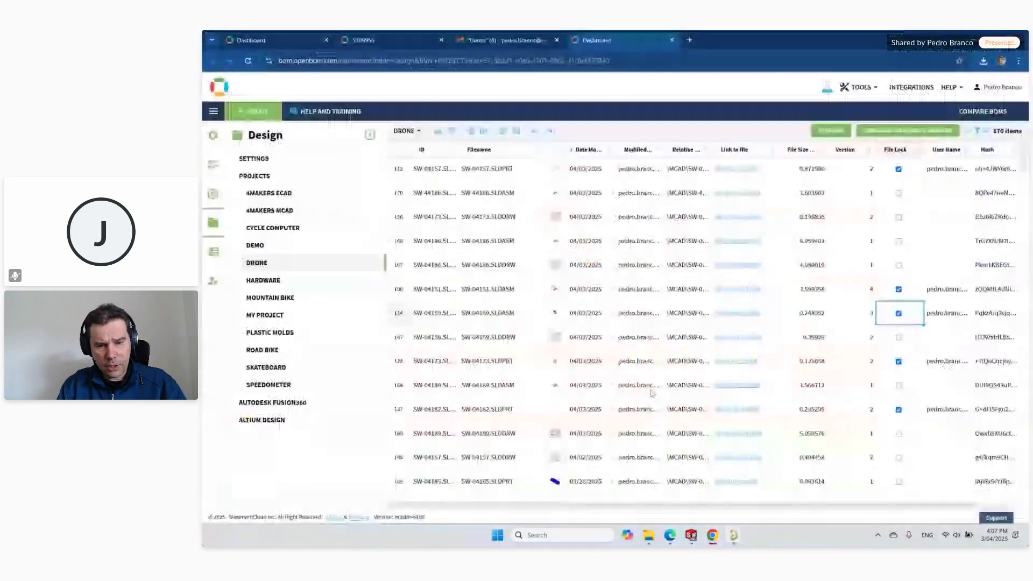
pyautogui.click(690, 539)
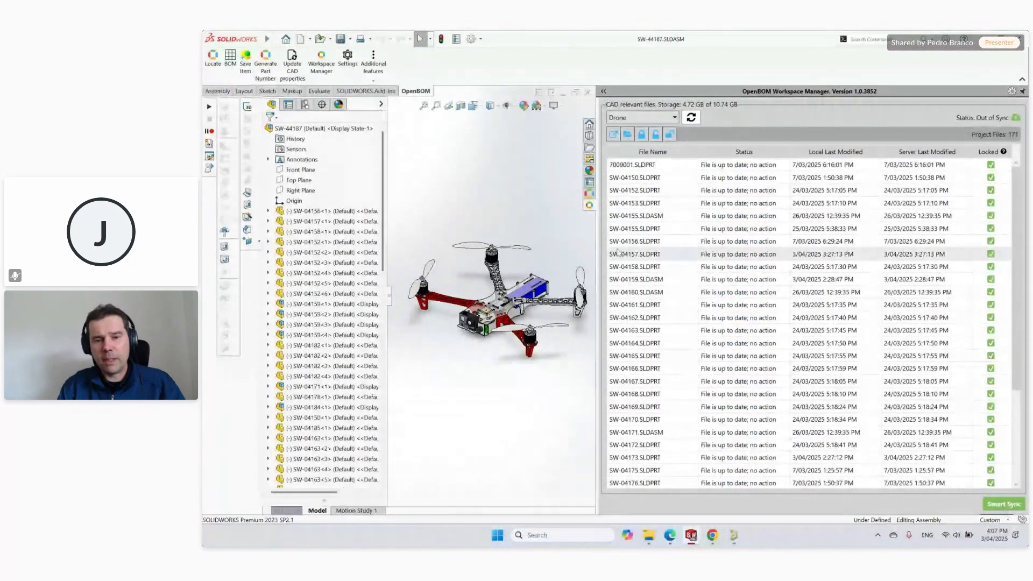
pyautogui.click(589, 193)
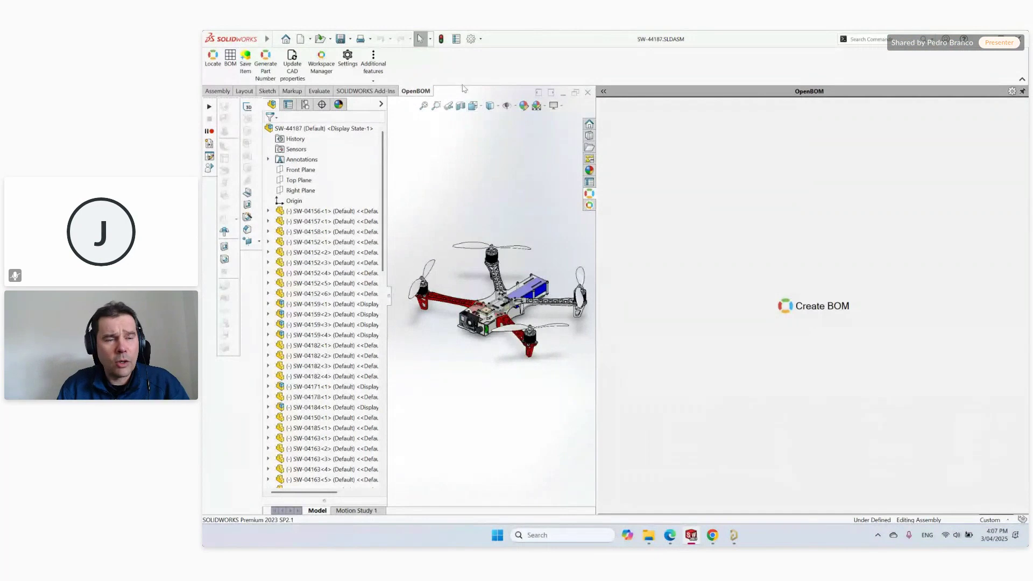
# Step: Check the BOM export settings, then generate a part number from the SolidWorks Items catalog and save it to the Part Number custom property
pyautogui.click(231, 70)
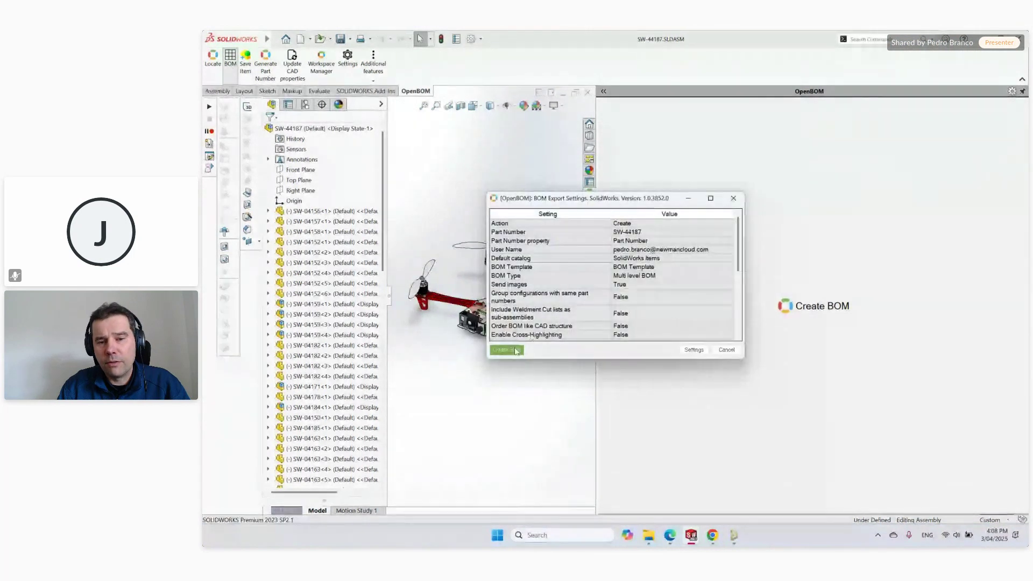
pyautogui.click(512, 350)
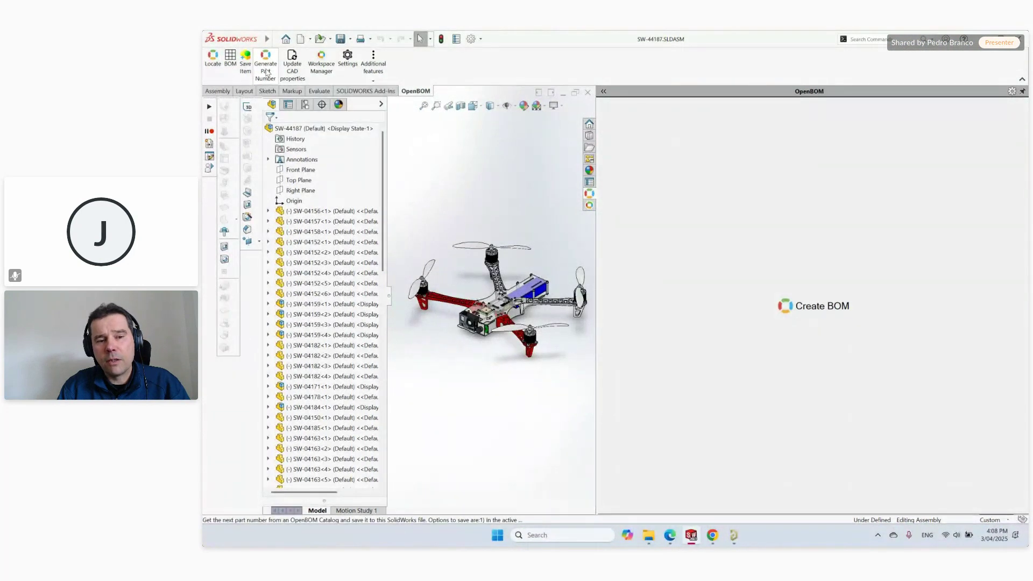
pyautogui.click(267, 73)
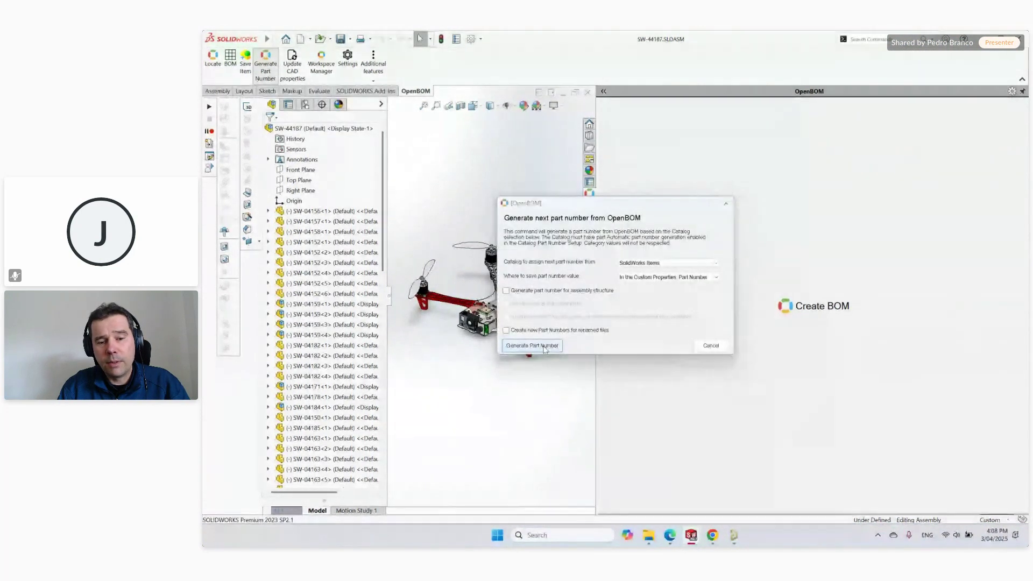
pyautogui.click(545, 347)
pyautogui.click(522, 311)
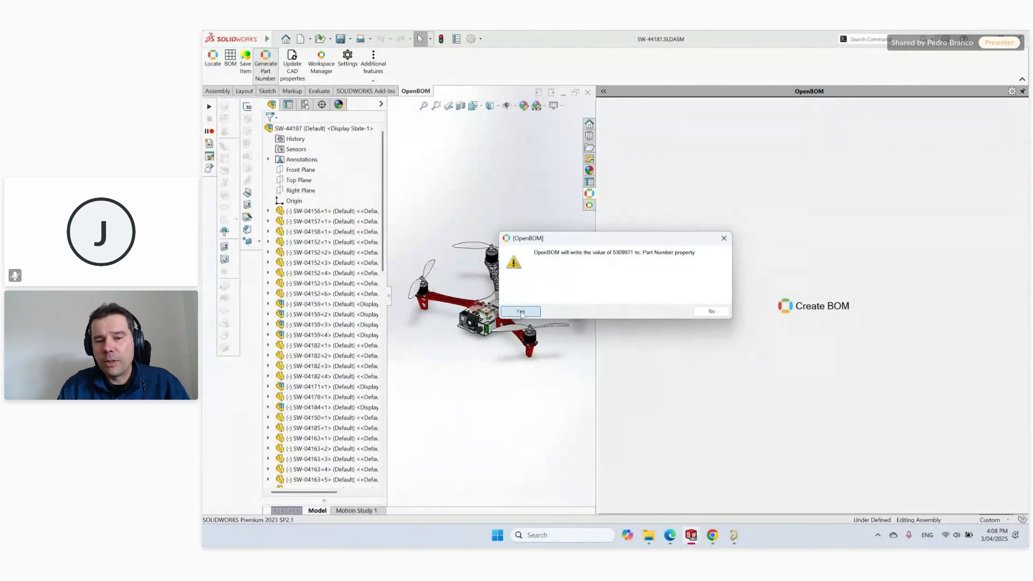
pyautogui.click(520, 311)
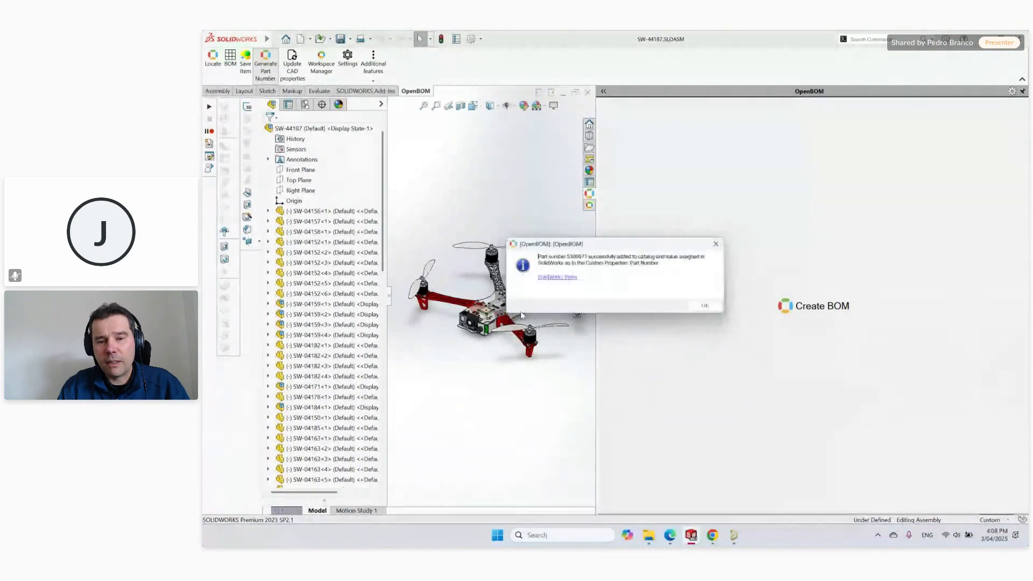
pyautogui.click(705, 305)
# Step: Create the multi-level BOM of the drone assembly with the BOM Template and dismiss the export report
pyautogui.click(234, 64)
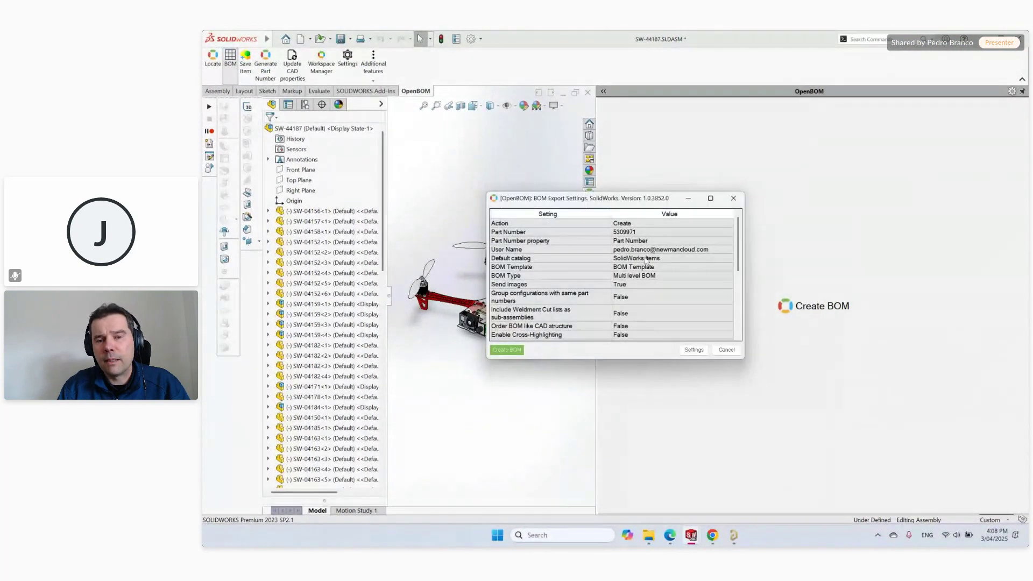
pyautogui.click(508, 350)
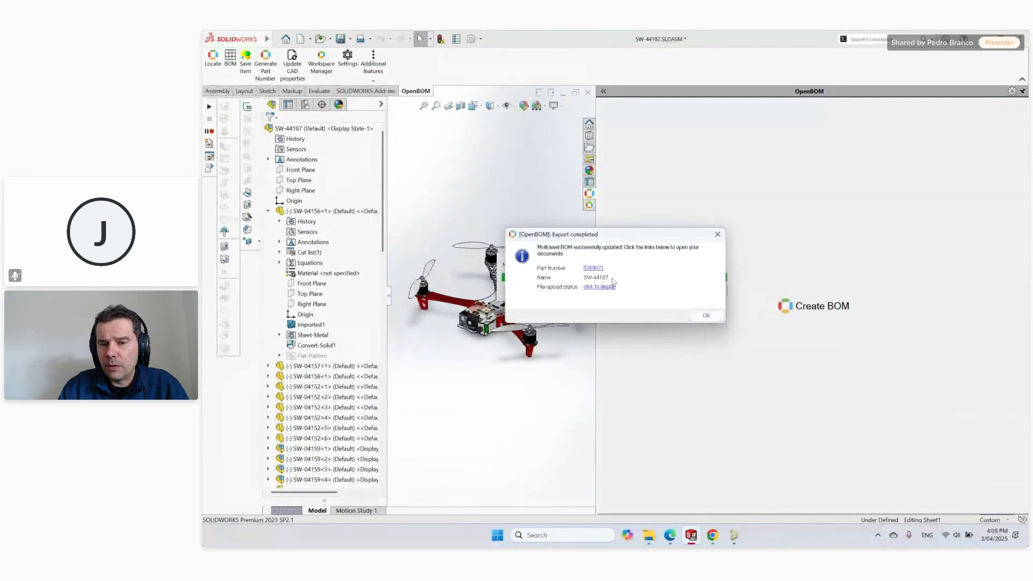
pyautogui.click(705, 316)
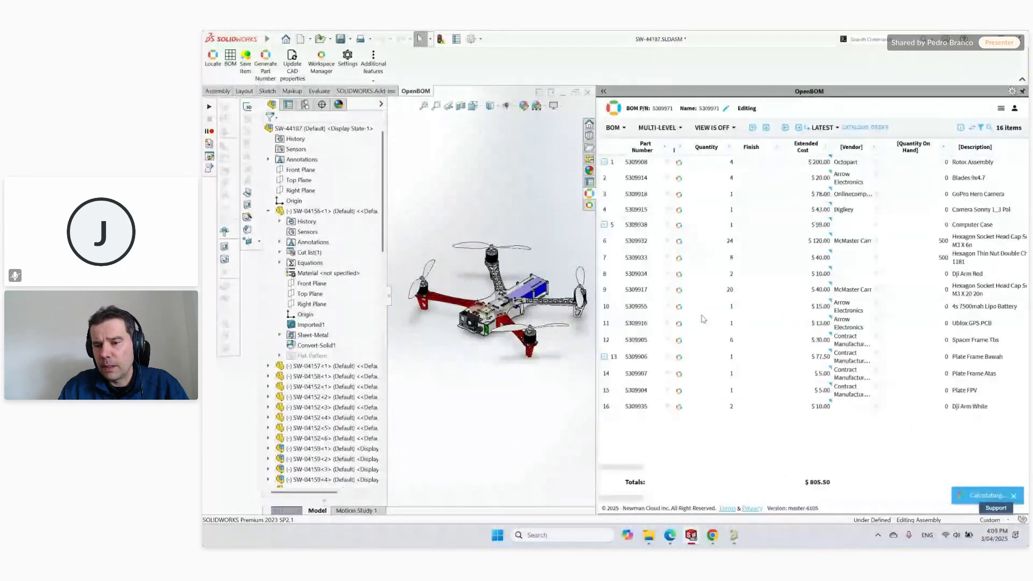
# Step: Widen the thumbnail and Vendor columns of the new BOM and apply the Manufacturing view
pyautogui.moveTo(686, 147); pyautogui.dragTo(690, 147)
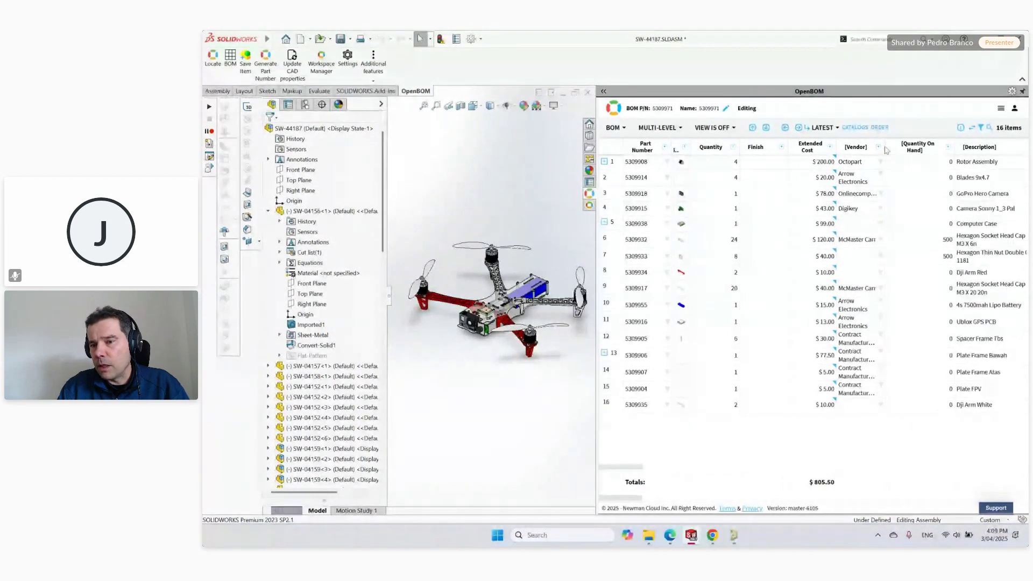
pyautogui.moveTo(925, 145); pyautogui.dragTo(926, 145)
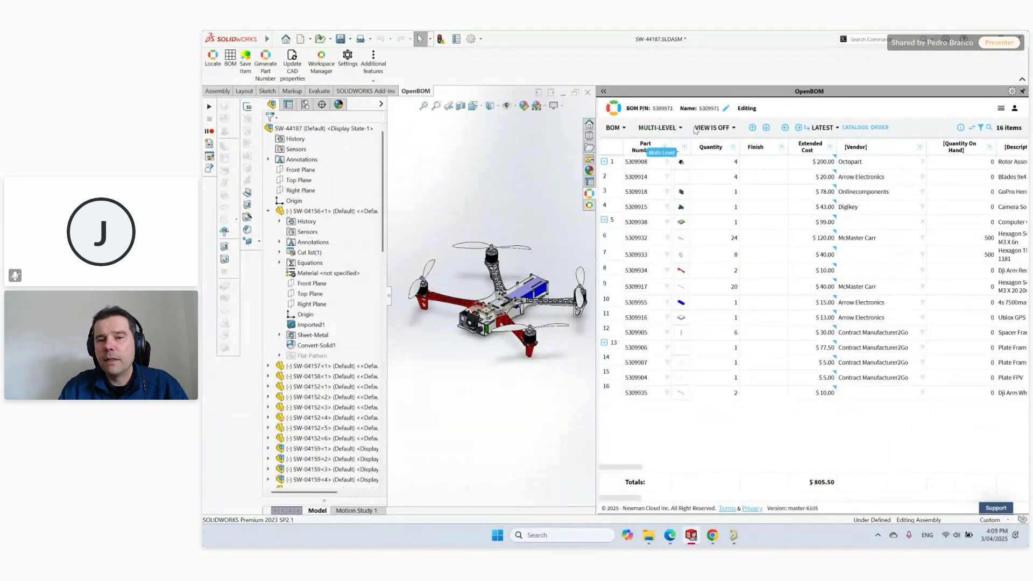
pyautogui.click(717, 131)
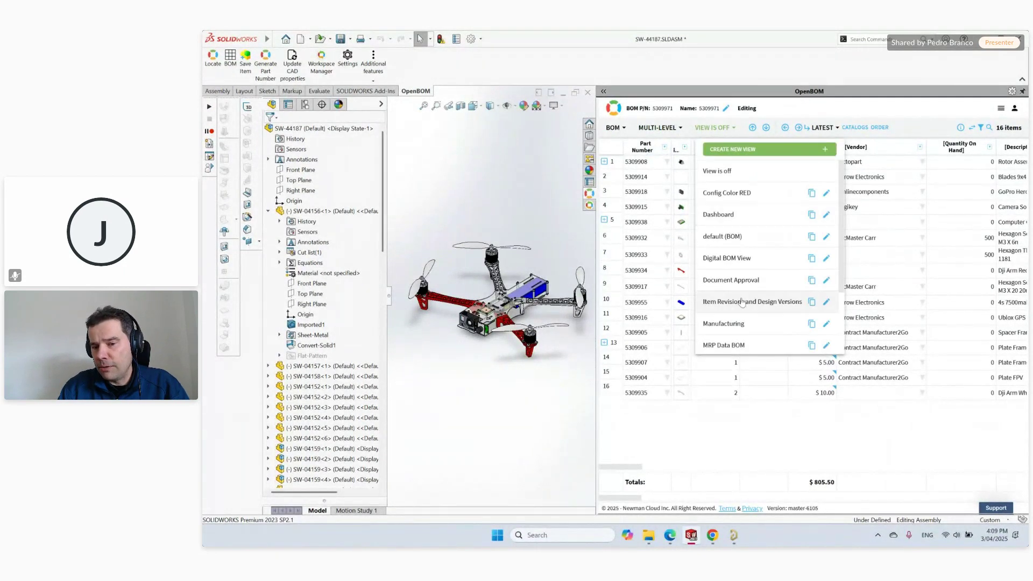
pyautogui.click(739, 323)
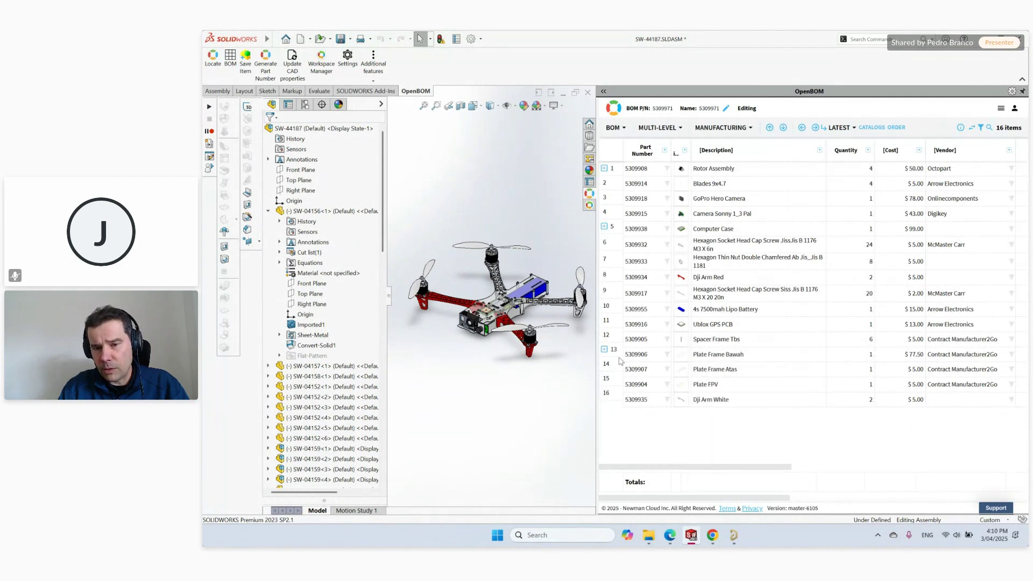
# Step: Expand Plate Frame Bawah in the BOM, preview the 1mm Stainless Sheet W15 L1000 thumbnail and select both part numbers
pyautogui.click(605, 350)
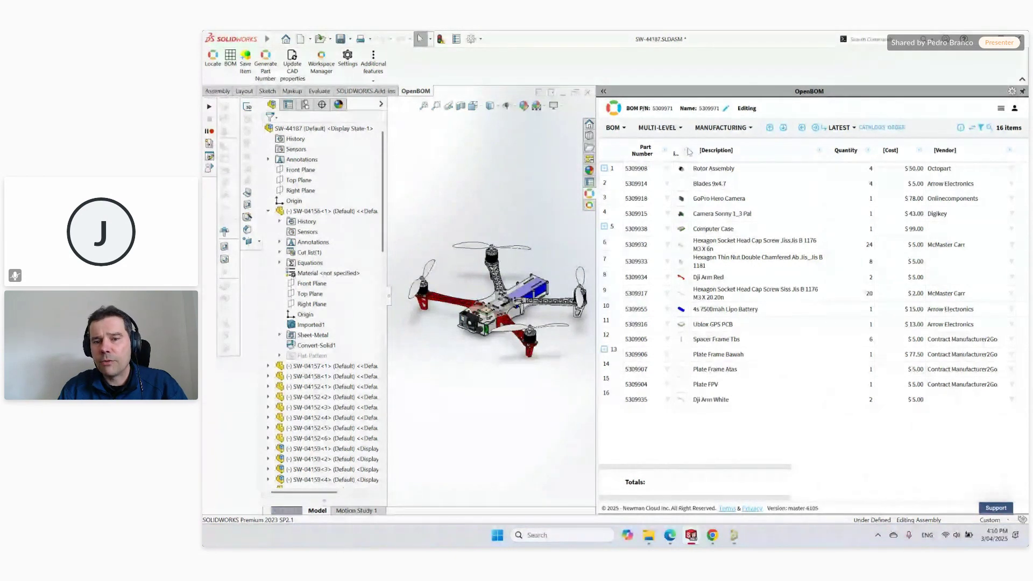
pyautogui.click(606, 351)
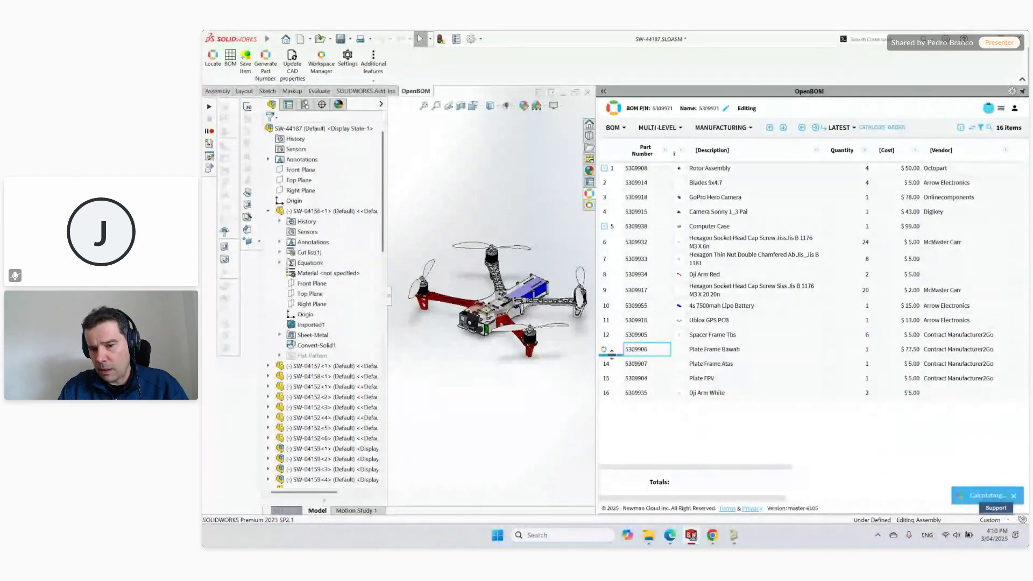
pyautogui.moveTo(706, 355)
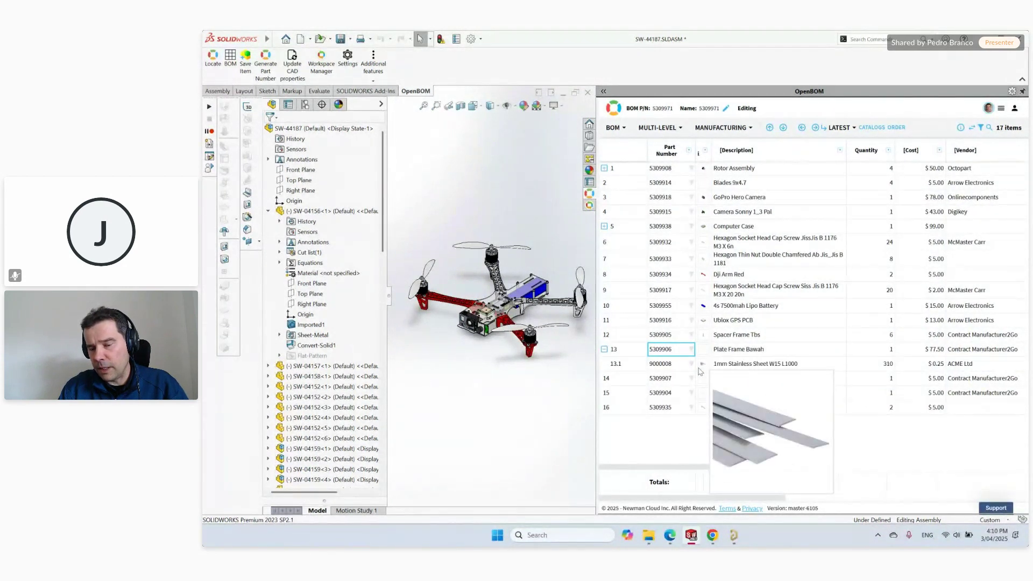
pyautogui.moveTo(666, 364); pyautogui.dragTo(674, 351)
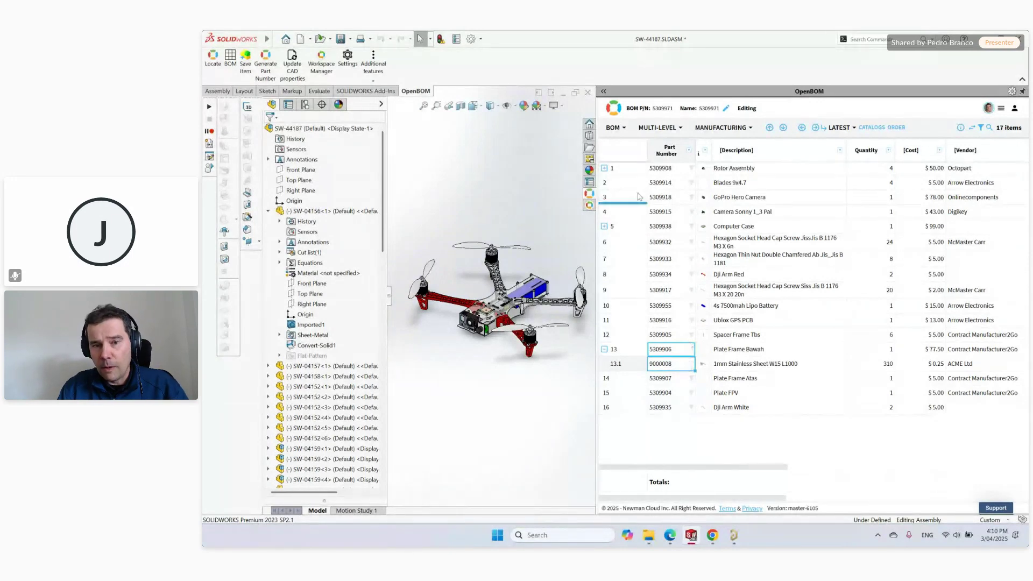
# Step: Open the drone BOM in the OpenBOM web application and widen the Sheetmetal DXF File column
pyautogui.click(614, 109)
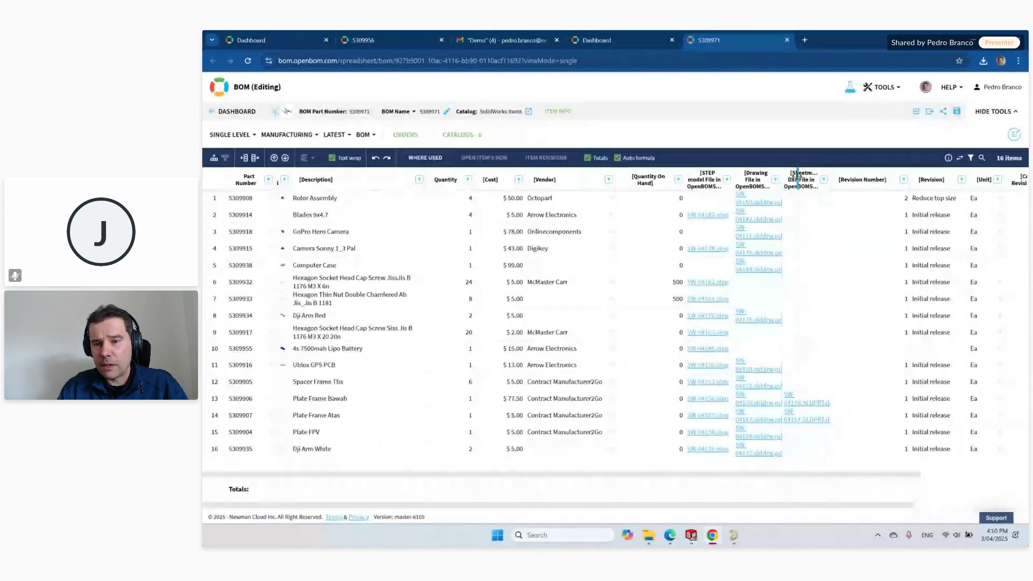
pyautogui.moveTo(858, 176); pyautogui.dragTo(864, 175)
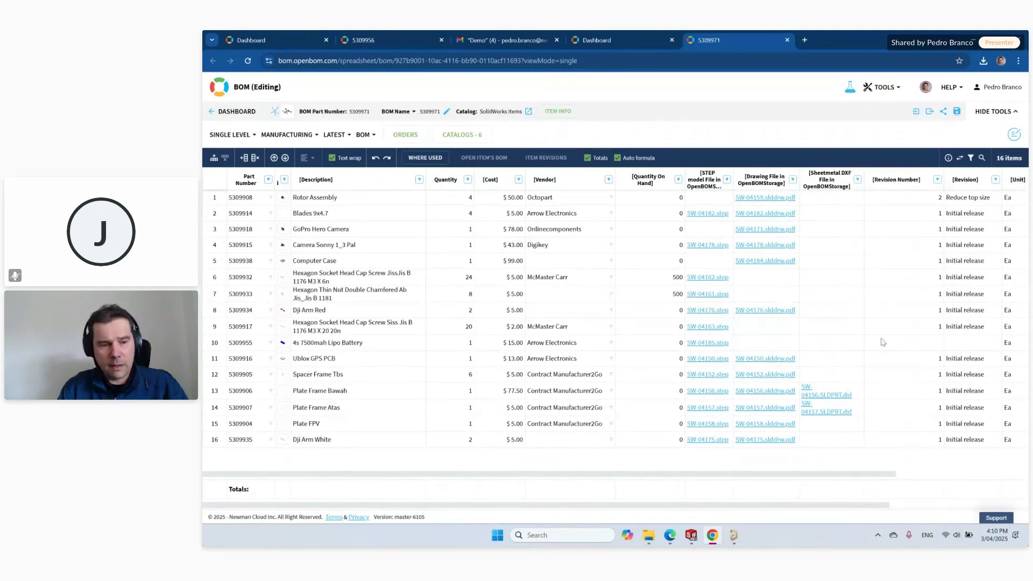
# Step: Switch the drone BOM to the Multi-Level view, expand Computer Case and preview the thumbnail of part 7009001
pyautogui.click(227, 142)
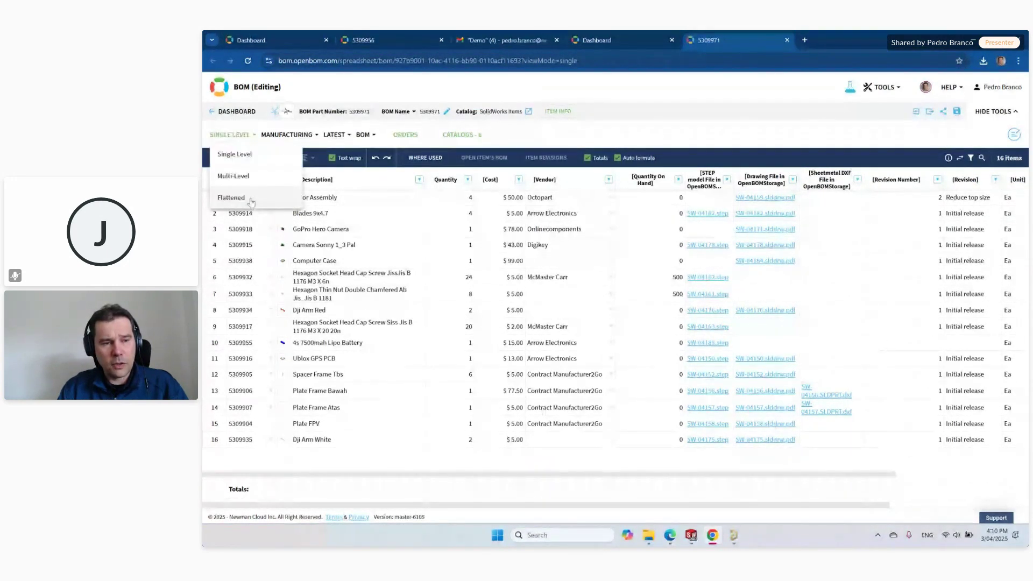
pyautogui.click(250, 178)
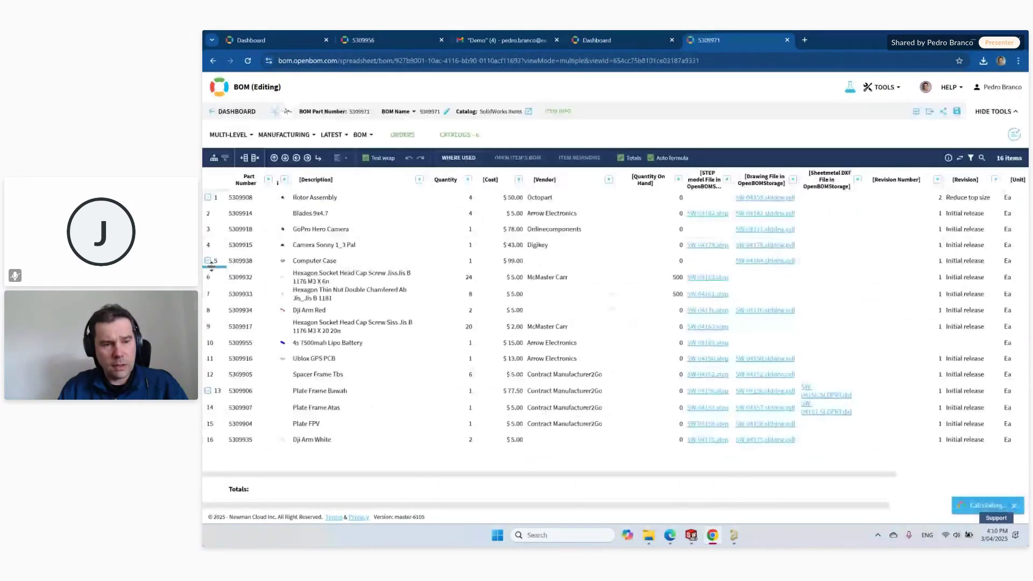
pyautogui.click(209, 263)
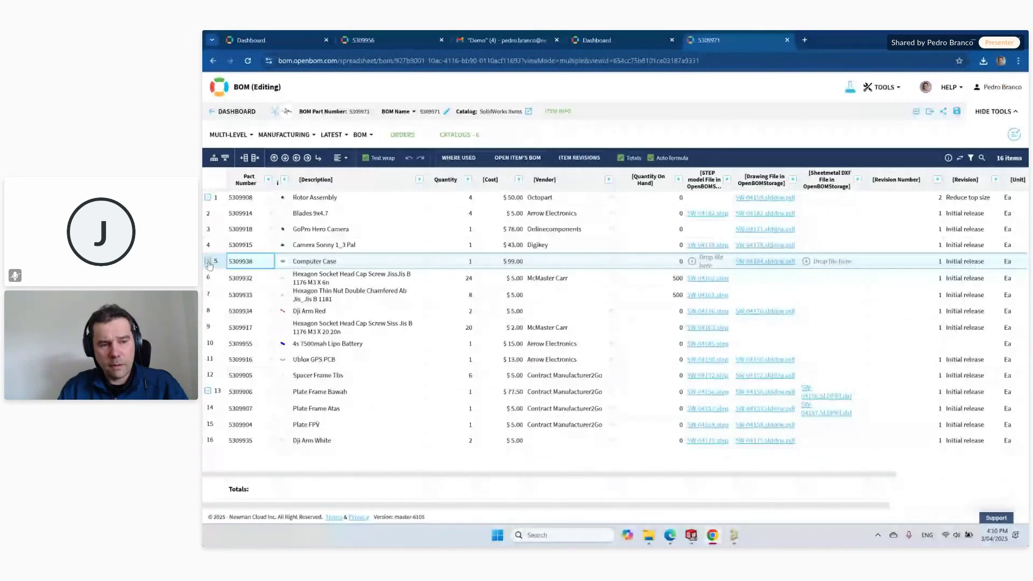
pyautogui.click(208, 261)
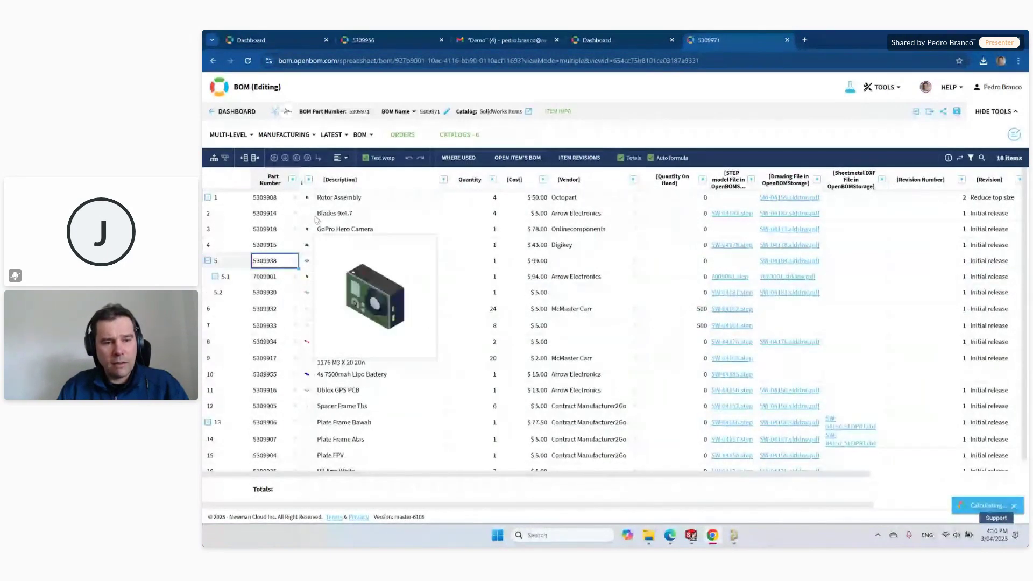
pyautogui.moveTo(307, 280)
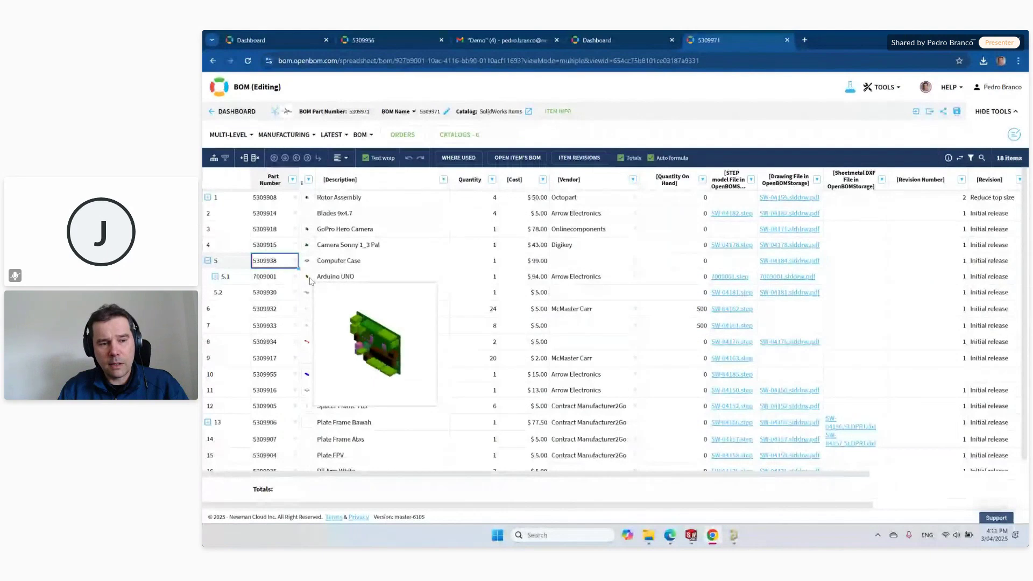
# Step: Switch to Altium Designer and run OpenBOM's Create/Update BOM on the 28Pins_Project_1.1_PCB.PcbDoc document
pyautogui.hotkey('alt', 'Tab')
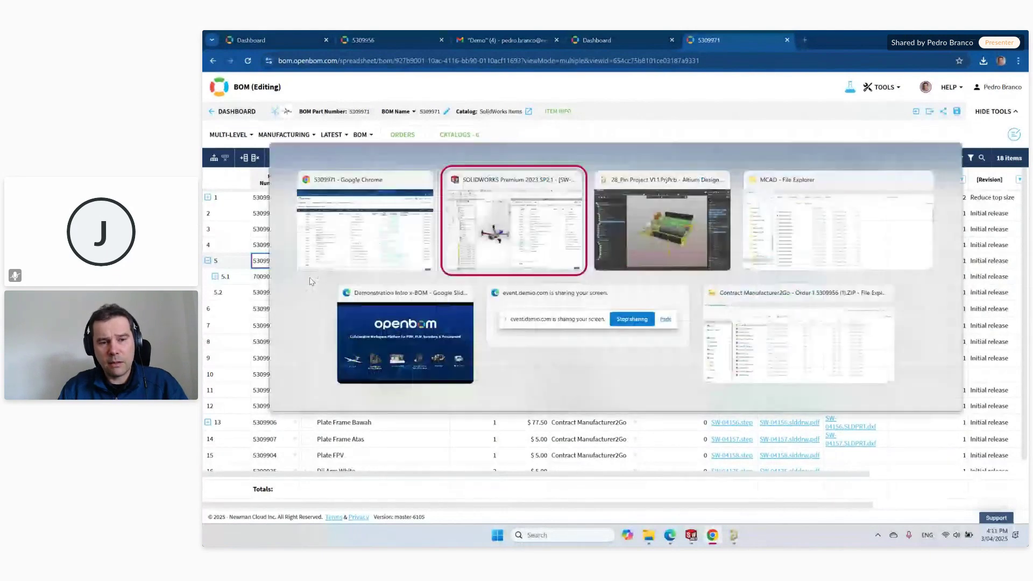
pyautogui.hotkey('alt', 'Tab')
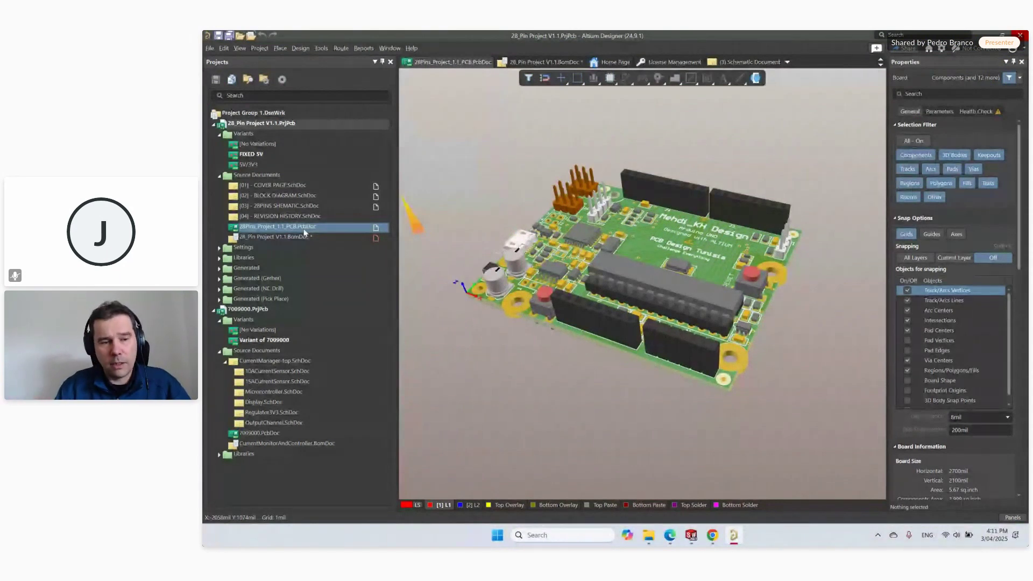
pyautogui.rightClick(305, 231)
pyautogui.moveTo(365, 318)
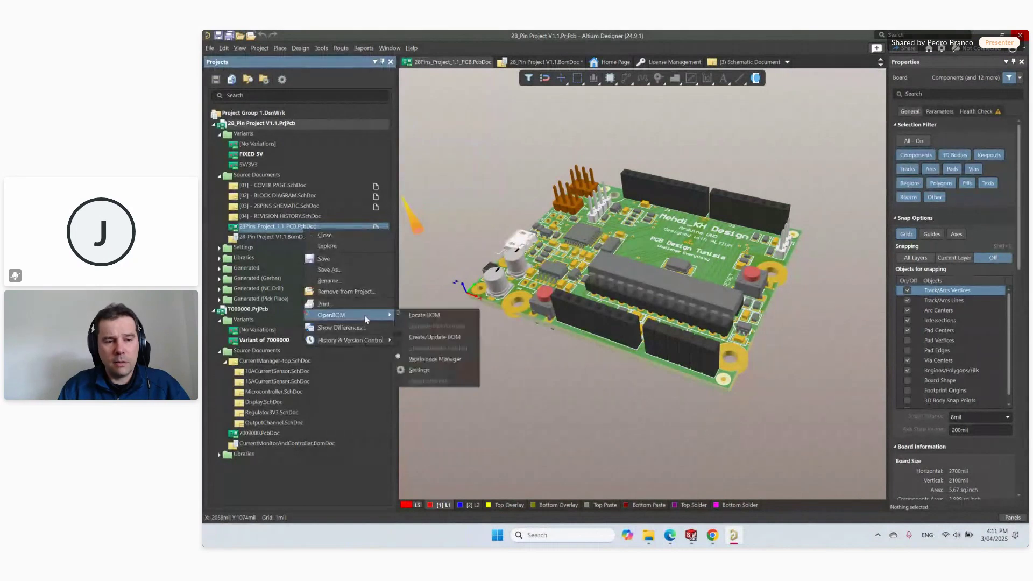
pyautogui.click(473, 336)
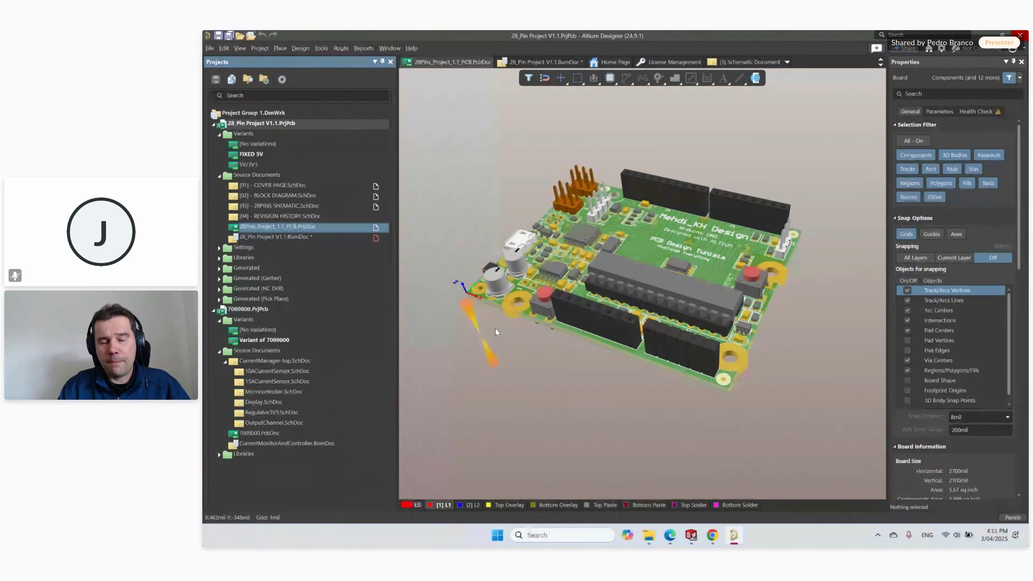
pyautogui.click(318, 502)
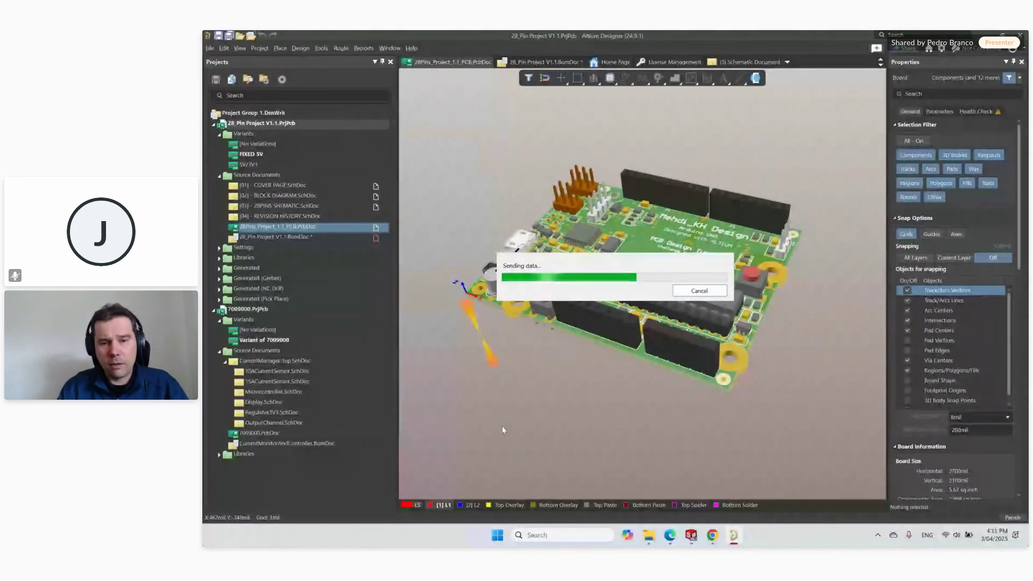
# Step: Return to the drone BOM, duplicate it into a separate window, select the GoPro Hero Camera part number and place the window beside the original
pyautogui.hotkey('alt', 'Tab')
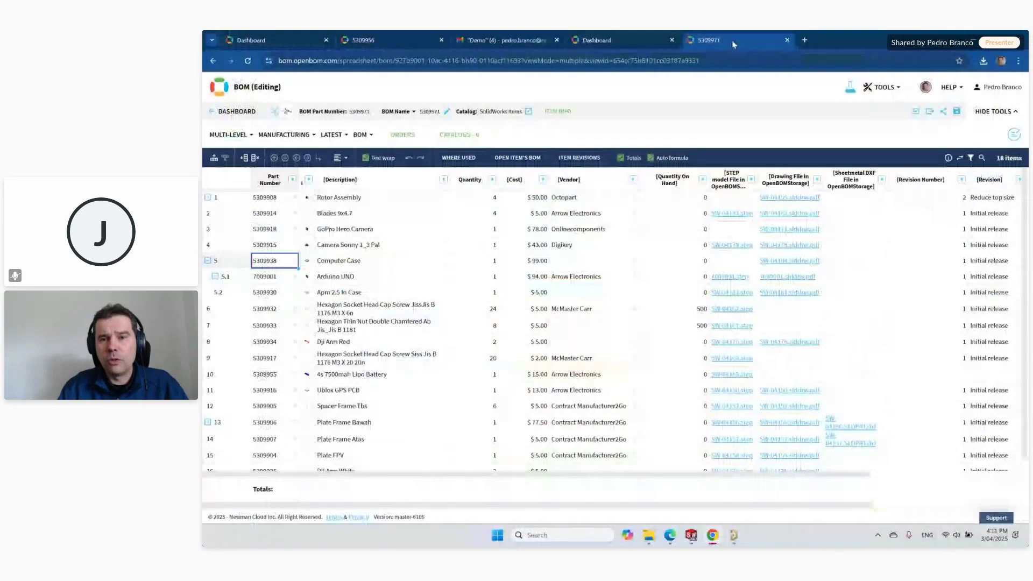
pyautogui.rightClick(735, 44)
pyautogui.click(839, 129)
pyautogui.moveTo(819, 44); pyautogui.dragTo(815, 142)
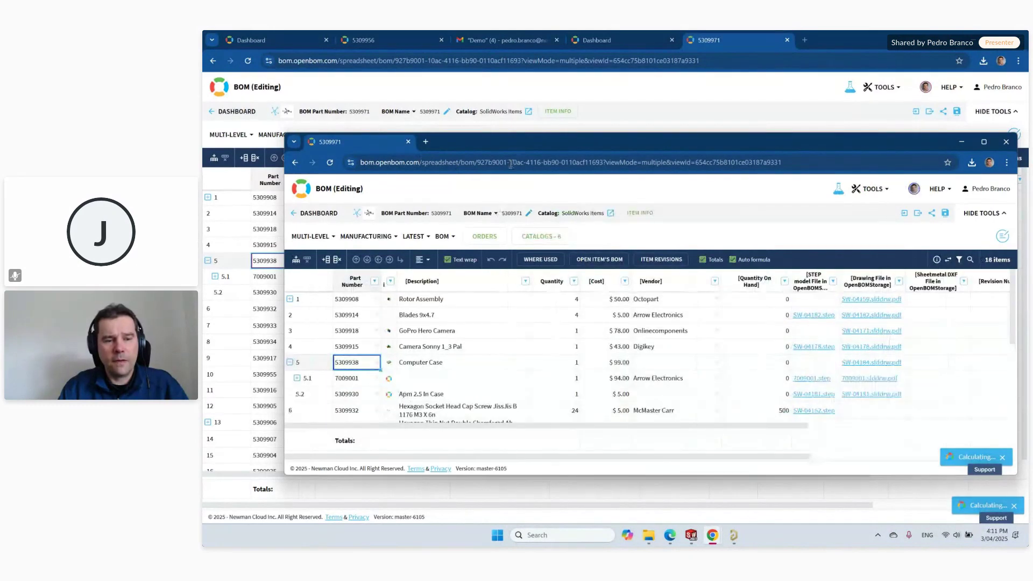
pyautogui.press('Up')
pyautogui.press('Up')
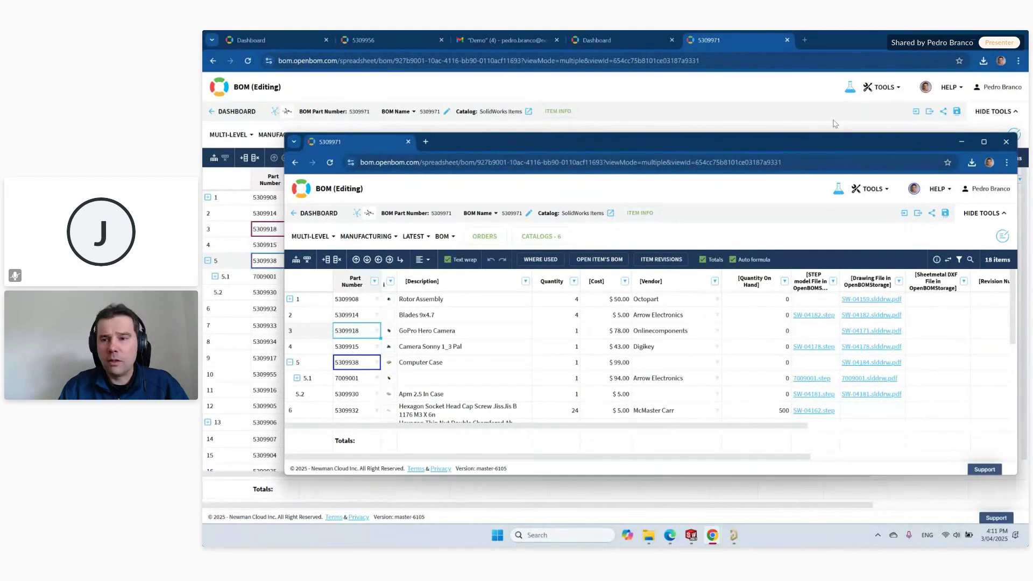
pyautogui.click(351, 316)
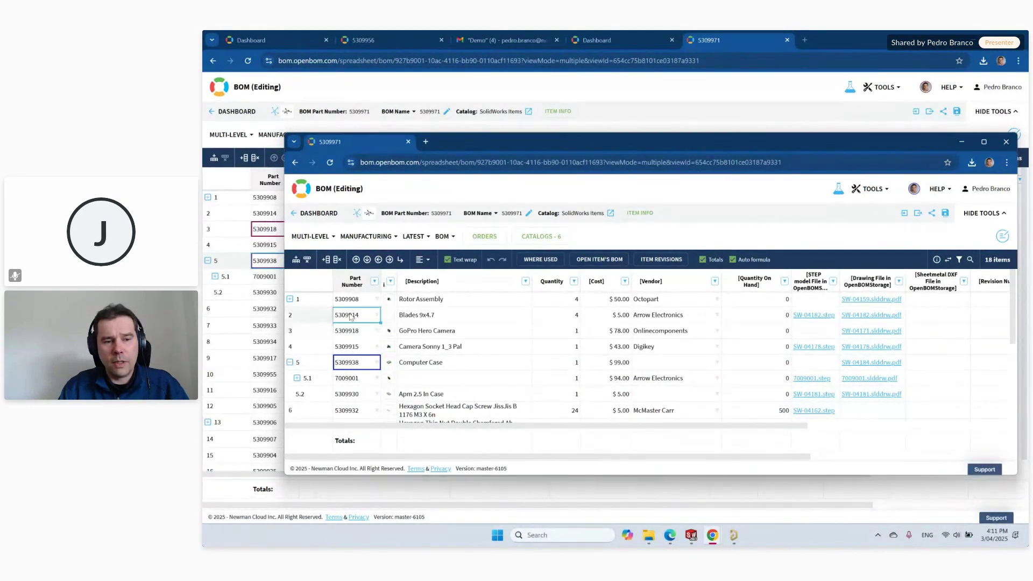
pyautogui.click(349, 334)
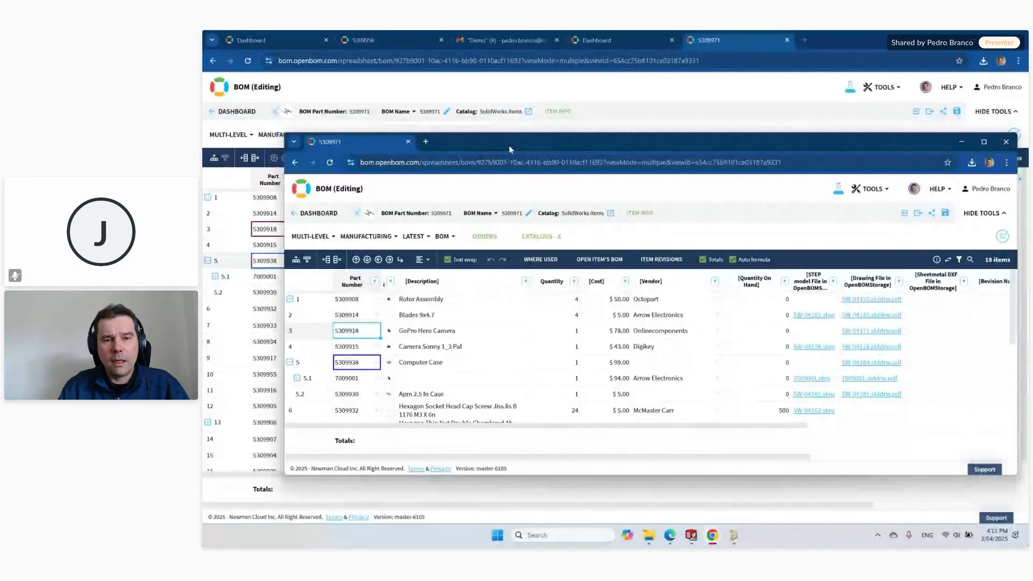
pyautogui.moveTo(374, 141); pyautogui.dragTo(599, 123)
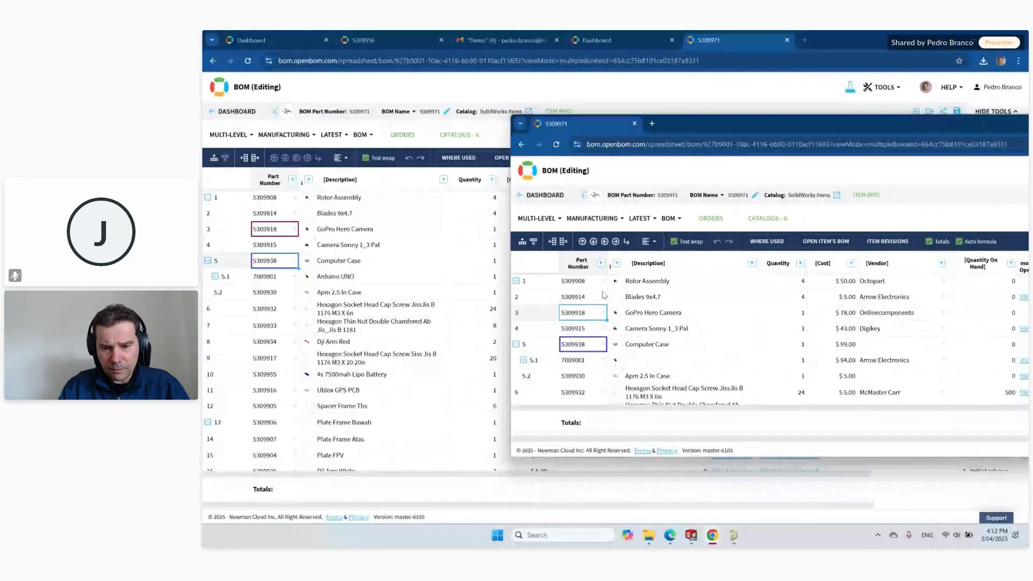
# Step: Dismiss the Altium export report and return to the drone BOM in the browser
pyautogui.moveTo(736, 538)
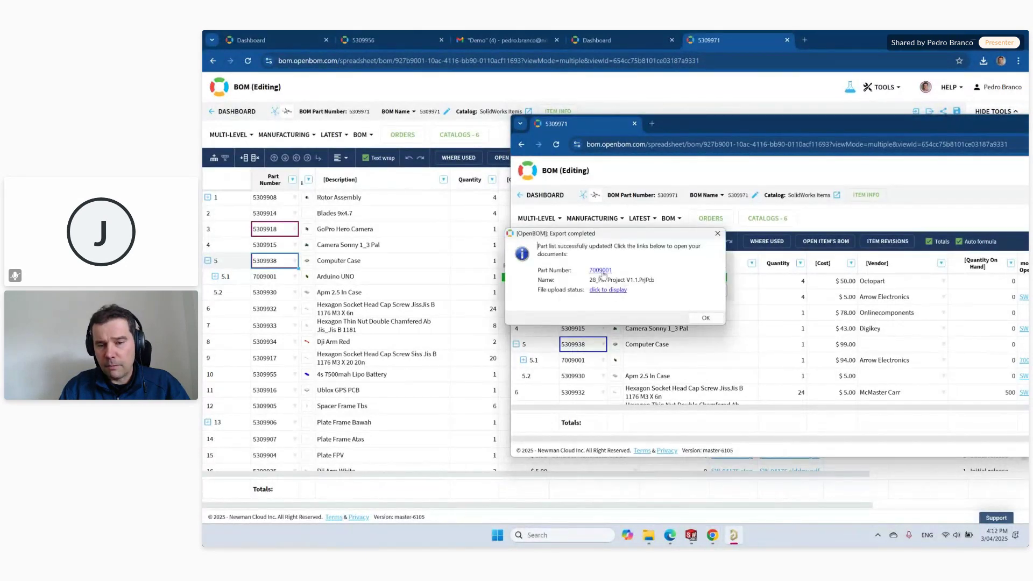
pyautogui.click(705, 318)
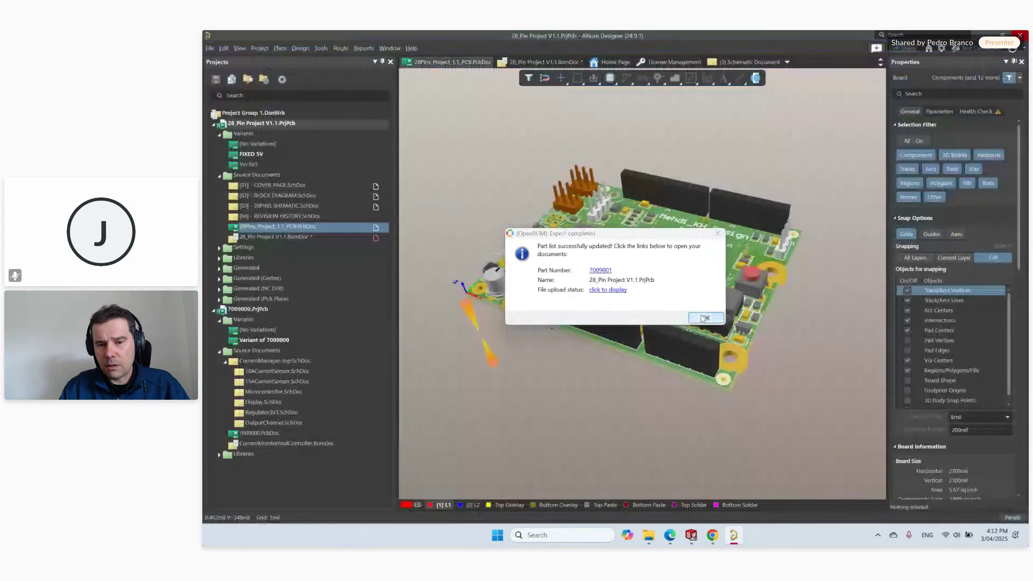
pyautogui.hotkey('alt', 'Tab')
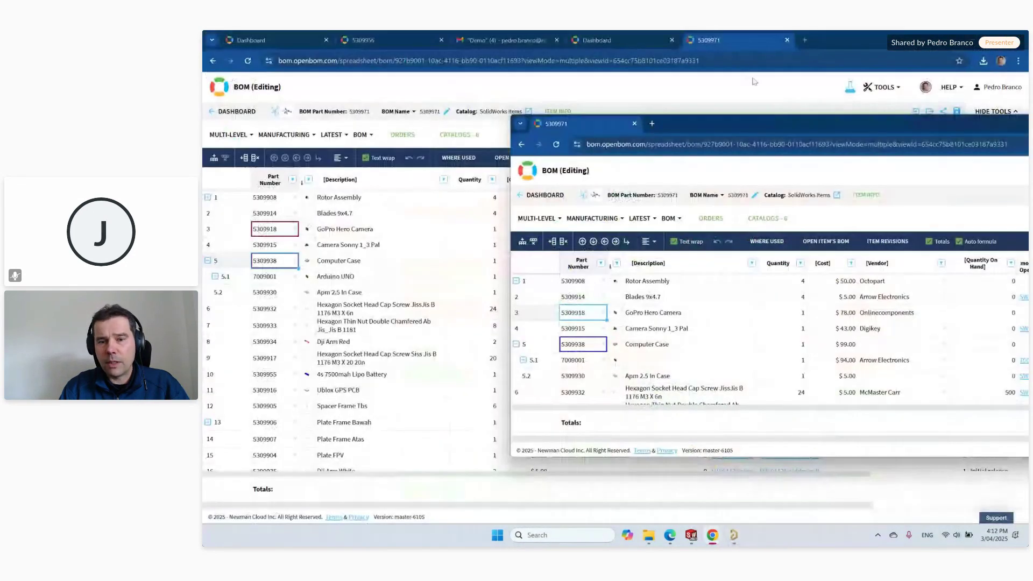
# Step: Expand the Arduino UNO sub-BOM under Computer Case and widen the Description column
pyautogui.click(306, 276)
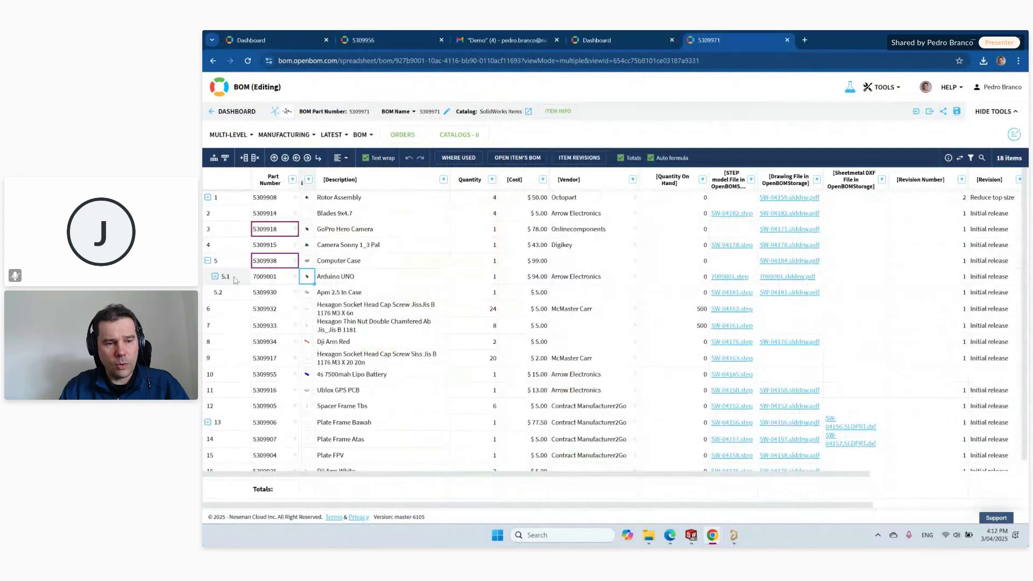
pyautogui.click(215, 276)
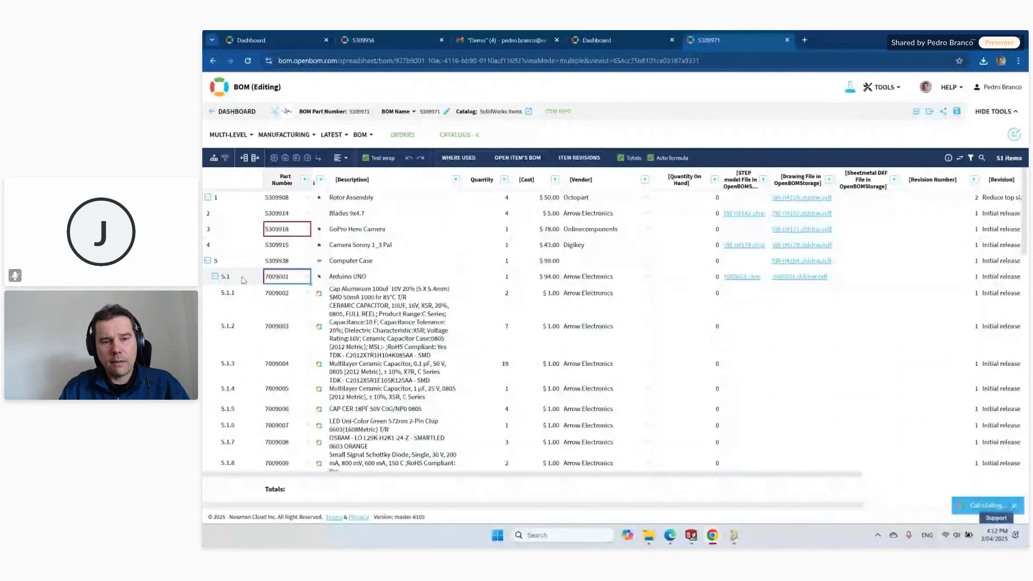
pyautogui.moveTo(464, 180); pyautogui.dragTo(617, 179)
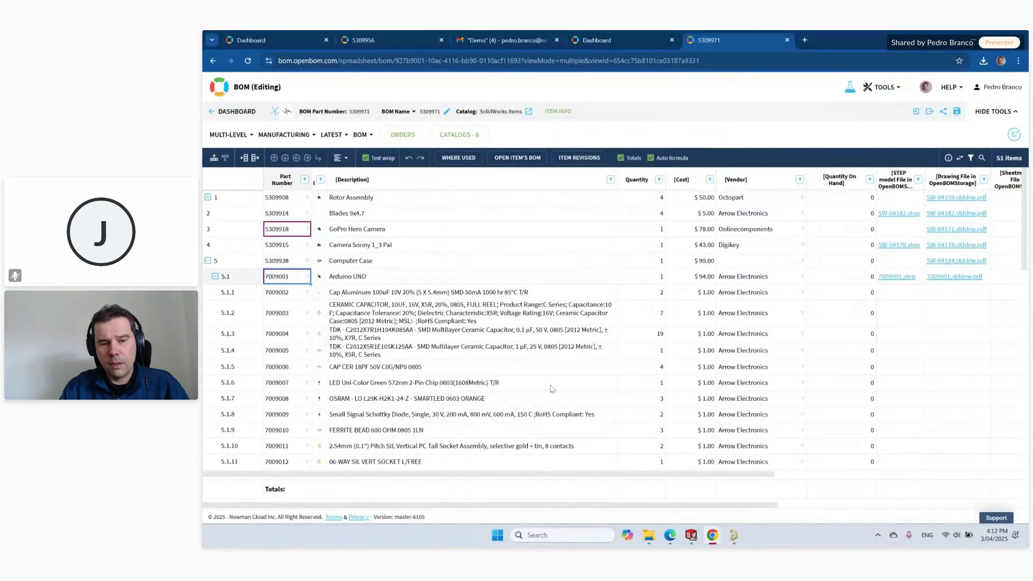
# Step: Switch to SOLIDWORKS, expand Computer Case and part 7009001 in its BOM, collapse 7009001 and return to the browser
pyautogui.click(694, 535)
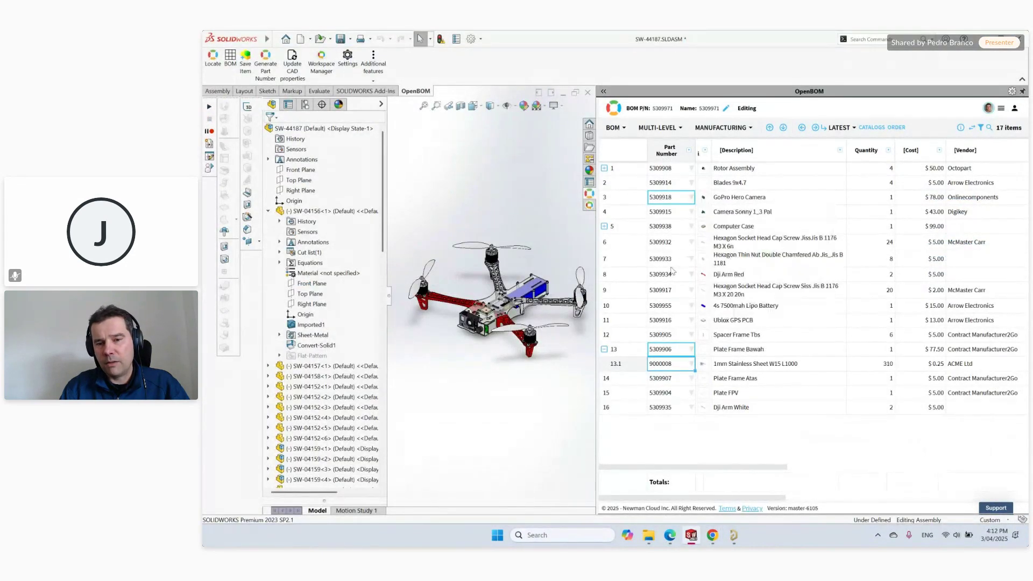
pyautogui.click(605, 227)
pyautogui.click(605, 226)
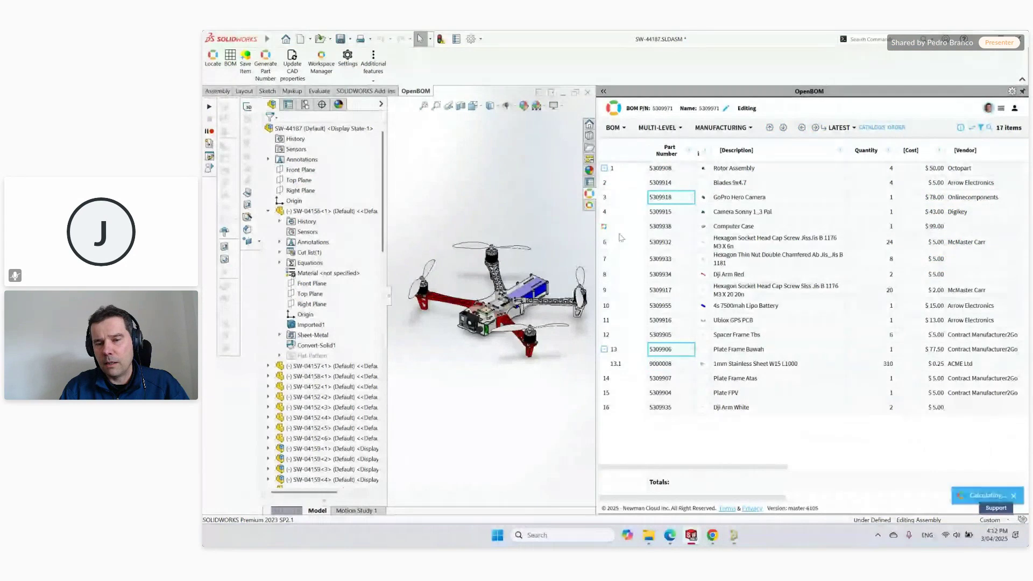
pyautogui.click(612, 242)
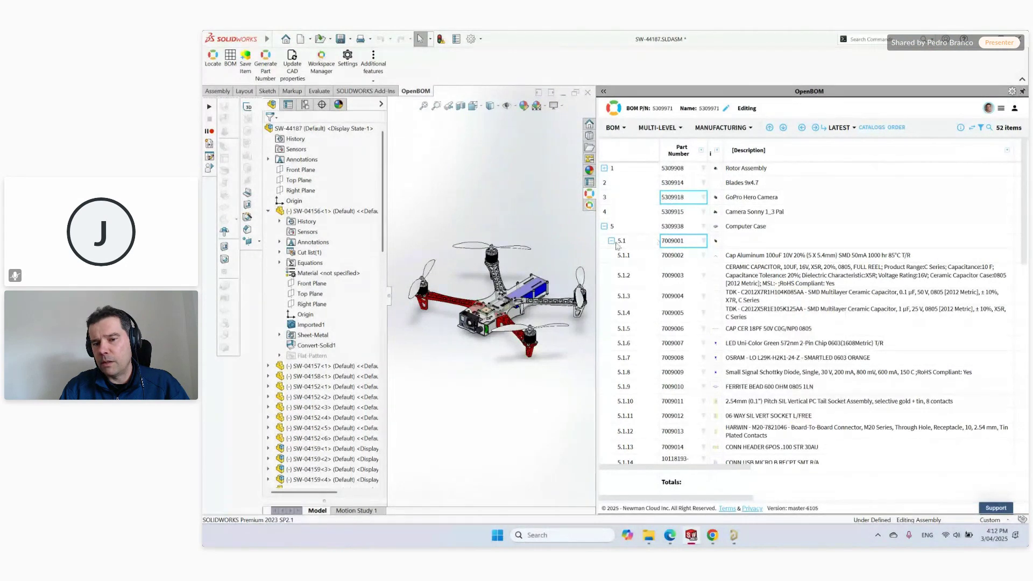
pyautogui.click(612, 241)
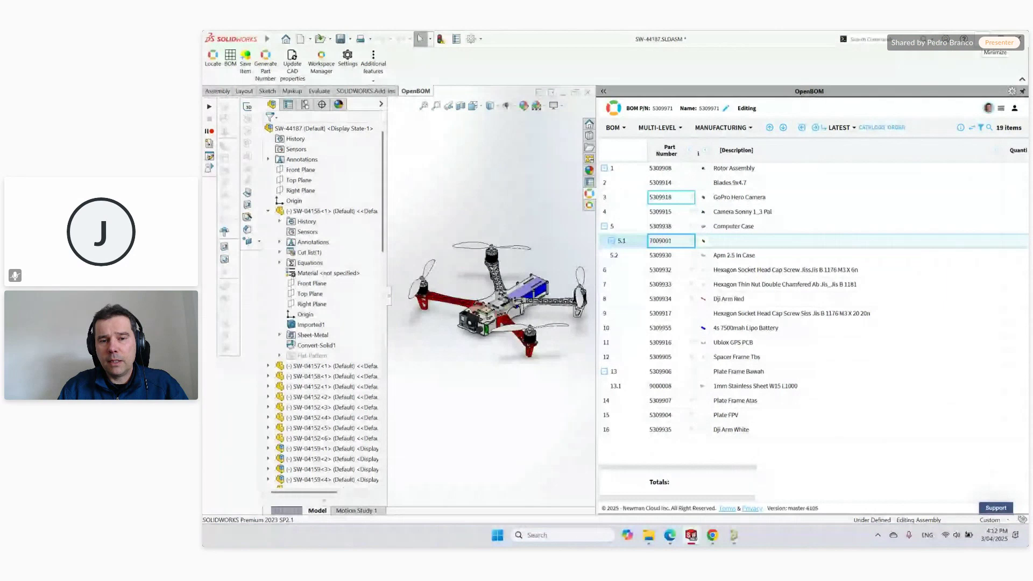
pyautogui.click(985, 40)
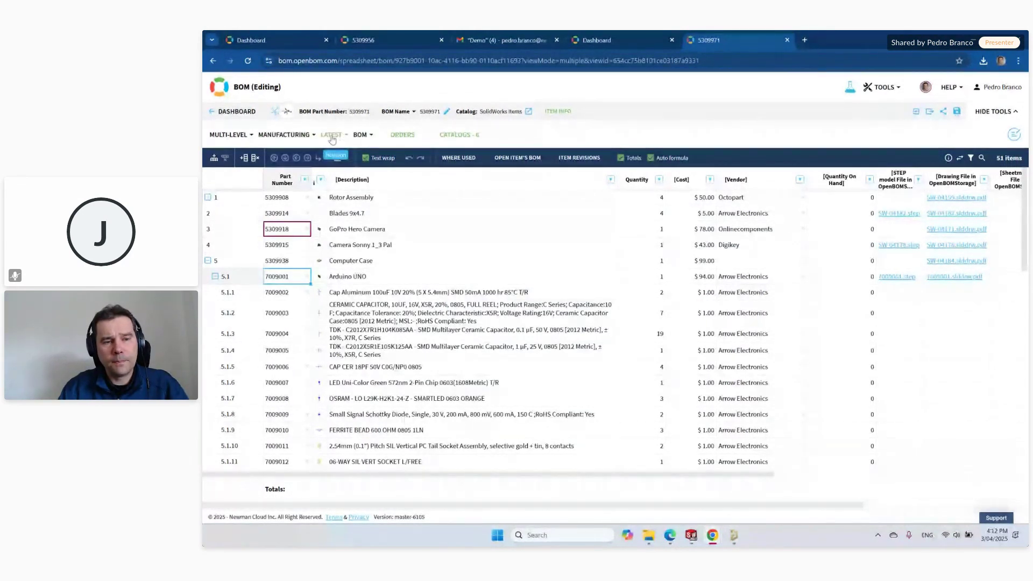
# Step: Start a change request for the drone BOM with the change description "Initial release"
pyautogui.click(332, 136)
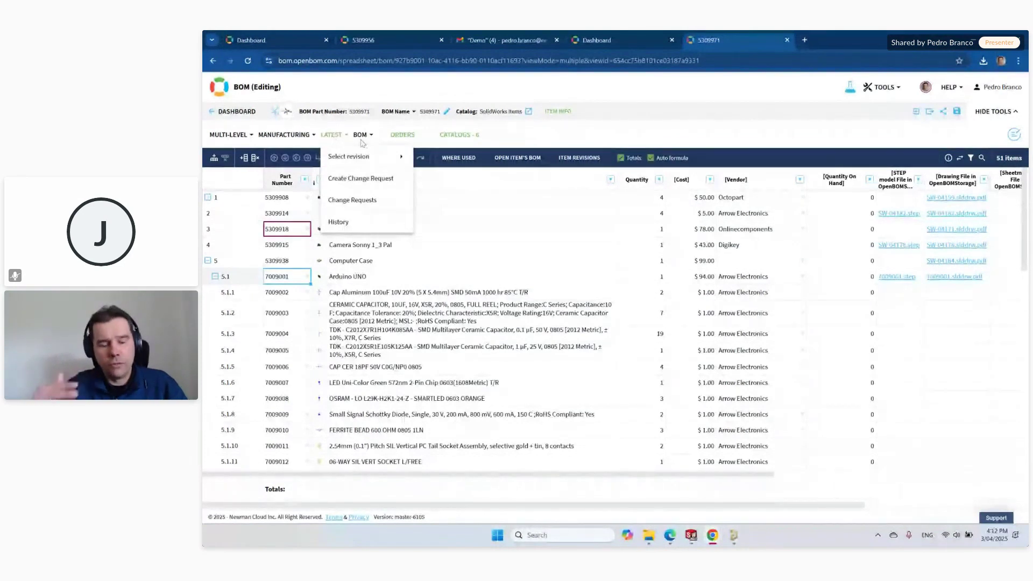
pyautogui.click(386, 184)
pyautogui.click(538, 189)
pyautogui.click(562, 211)
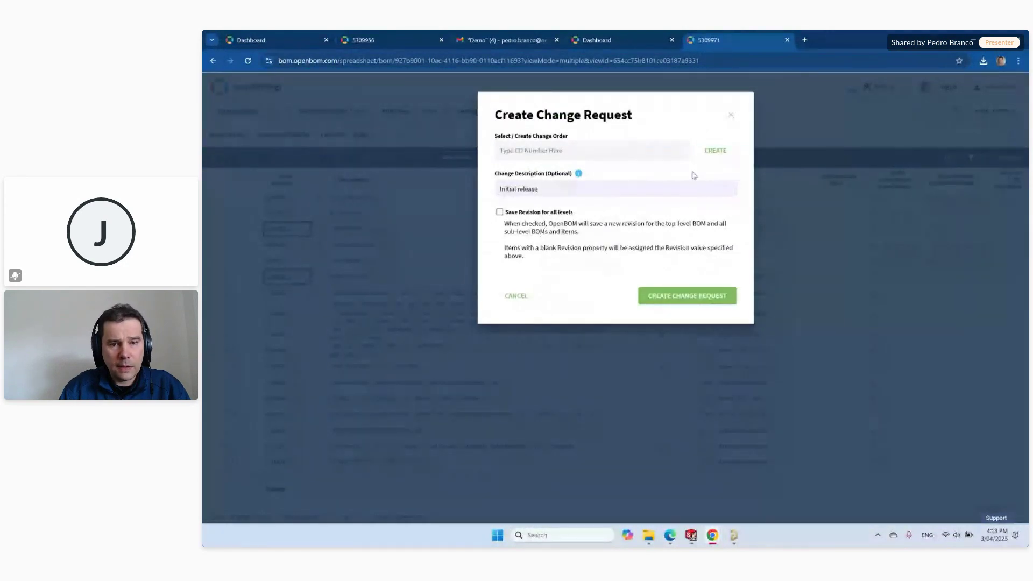
# Step: Create a change order from the ECO - Engineering Change template with the description "Release" and submit the change request
pyautogui.click(716, 151)
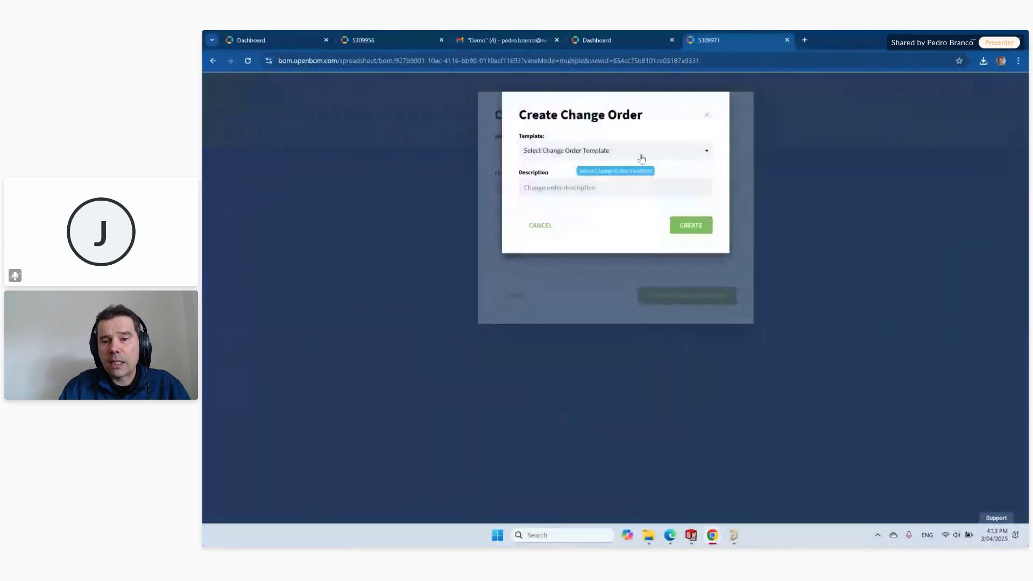
pyautogui.click(595, 191)
pyautogui.click(571, 304)
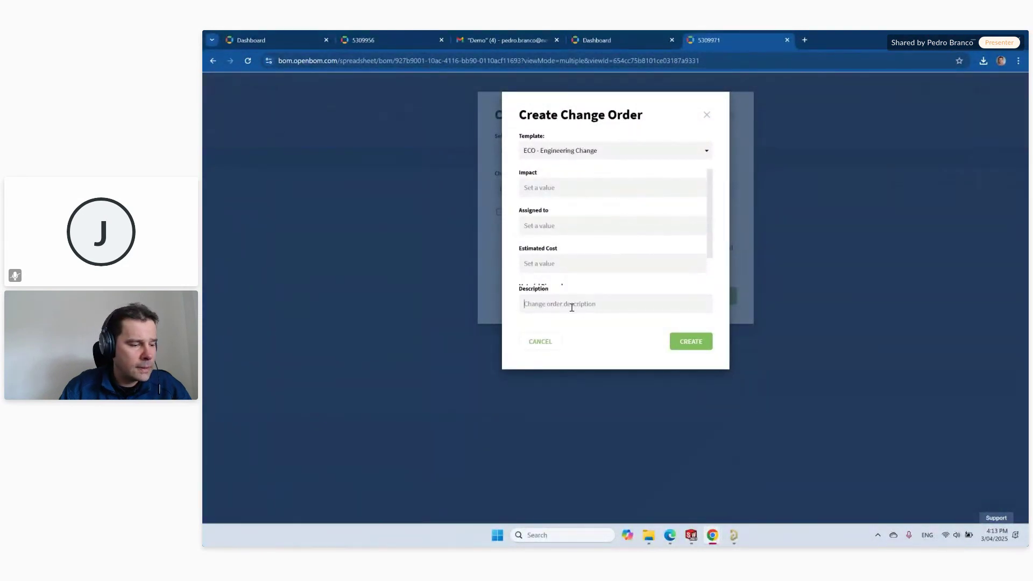
pyautogui.write('Wheels')
pyautogui.click(693, 343)
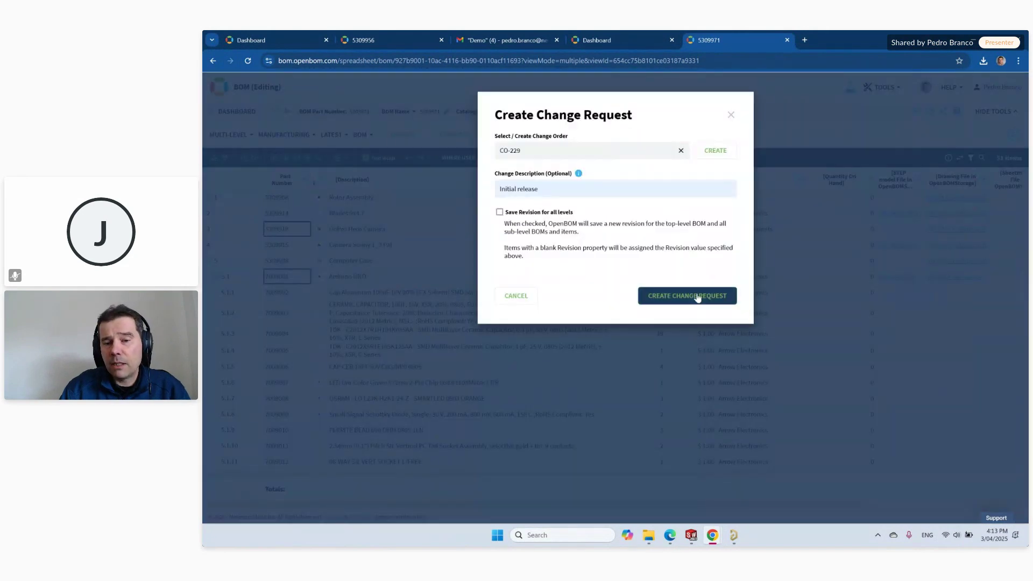
pyautogui.click(697, 295)
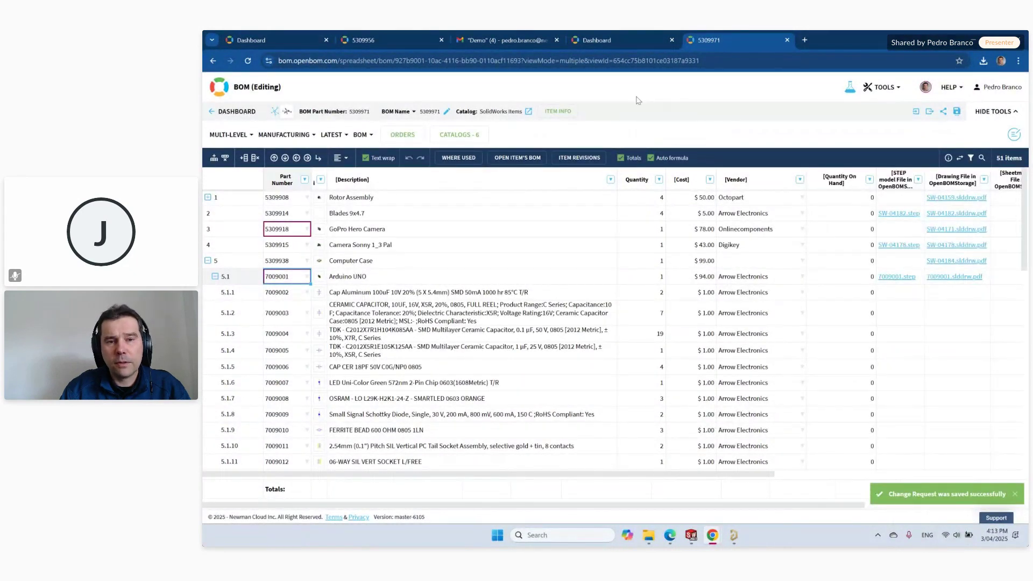
# Step: Switch to Gmail and open the newest notification about the created change order
pyautogui.click(506, 44)
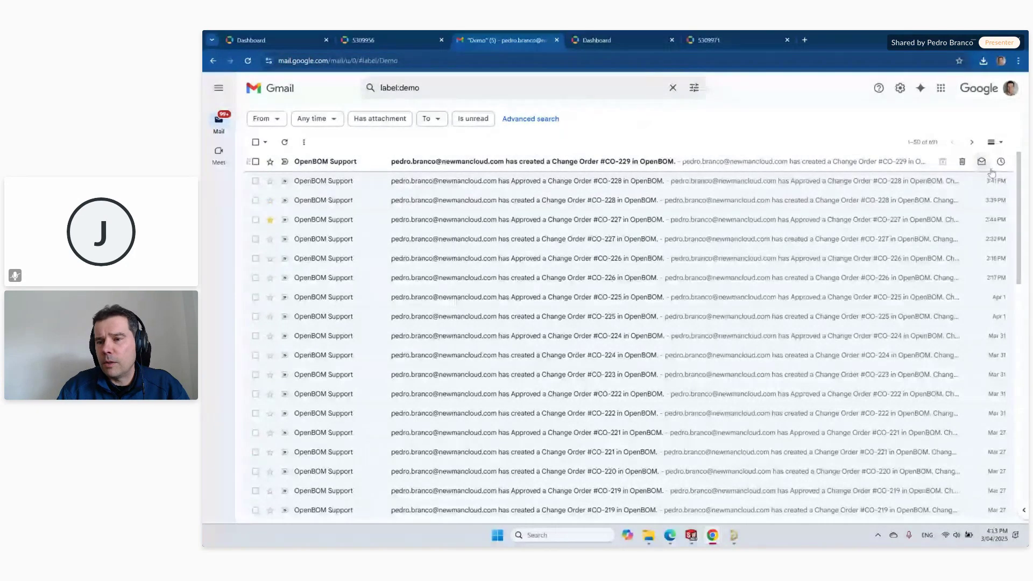
pyautogui.click(592, 164)
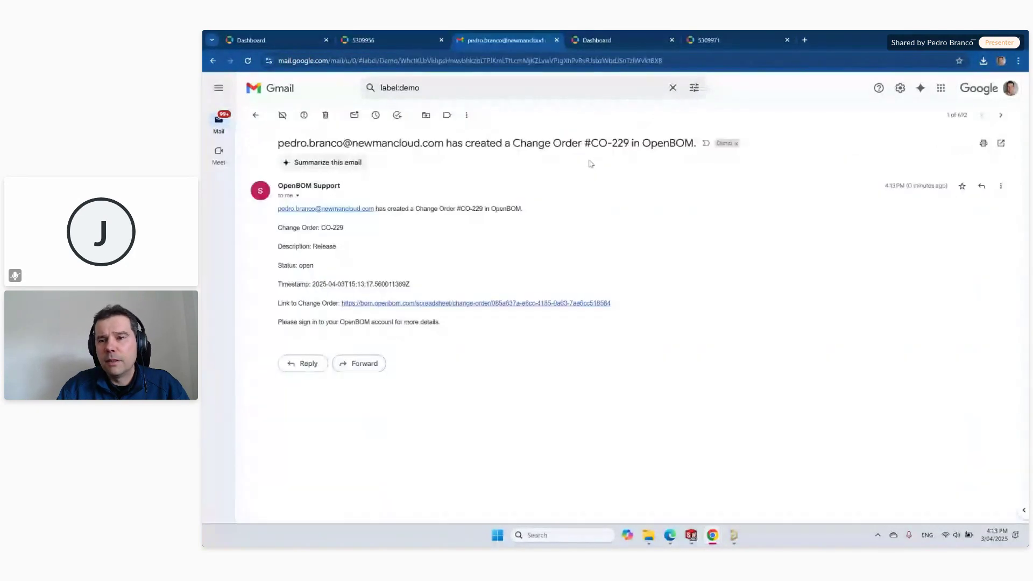
# Step: Open the change order linked in the notification and widen the first approver's column to inspect its approval fields
pyautogui.click(483, 304)
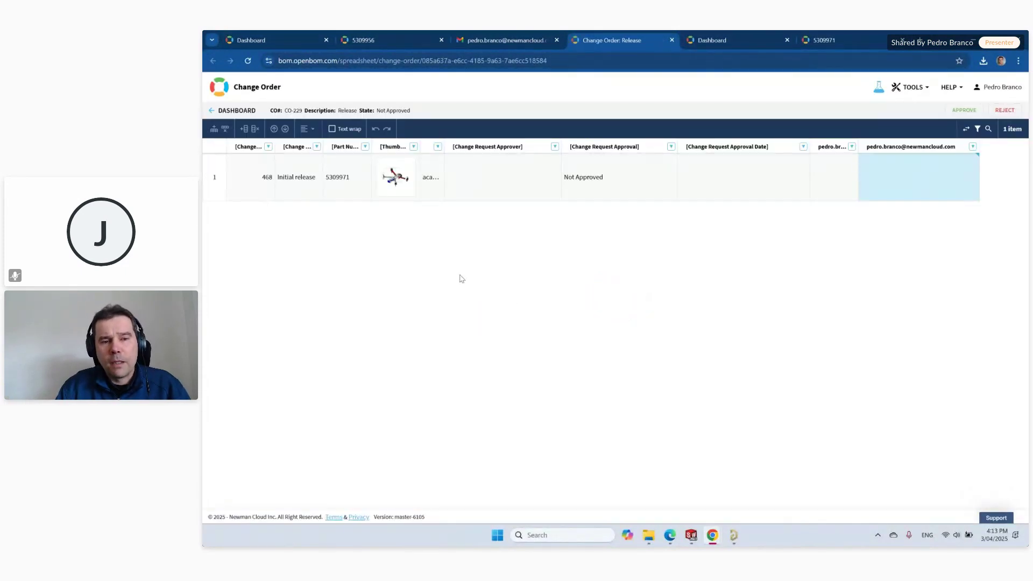
pyautogui.moveTo(401, 171)
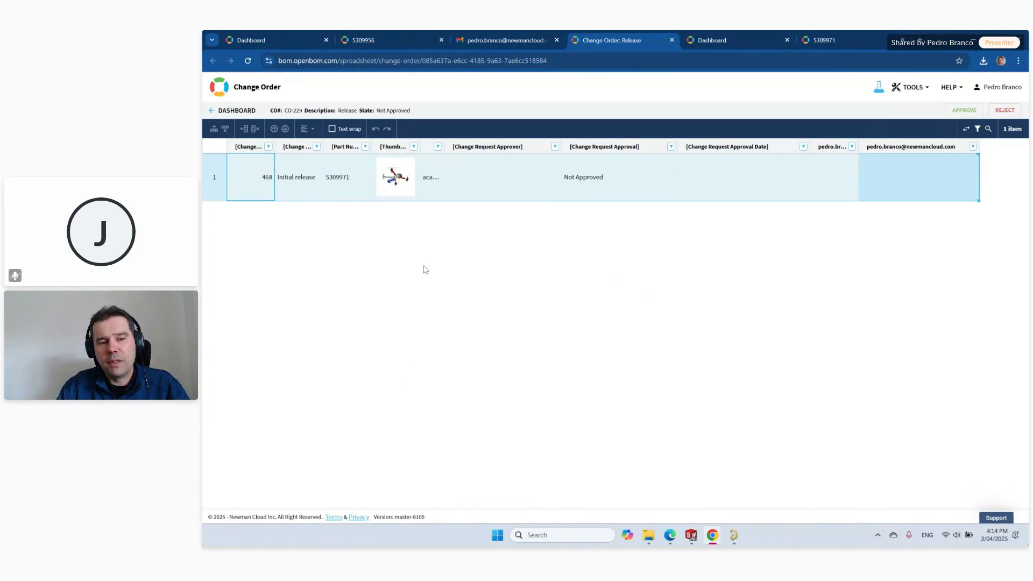
pyautogui.rightClick(399, 199)
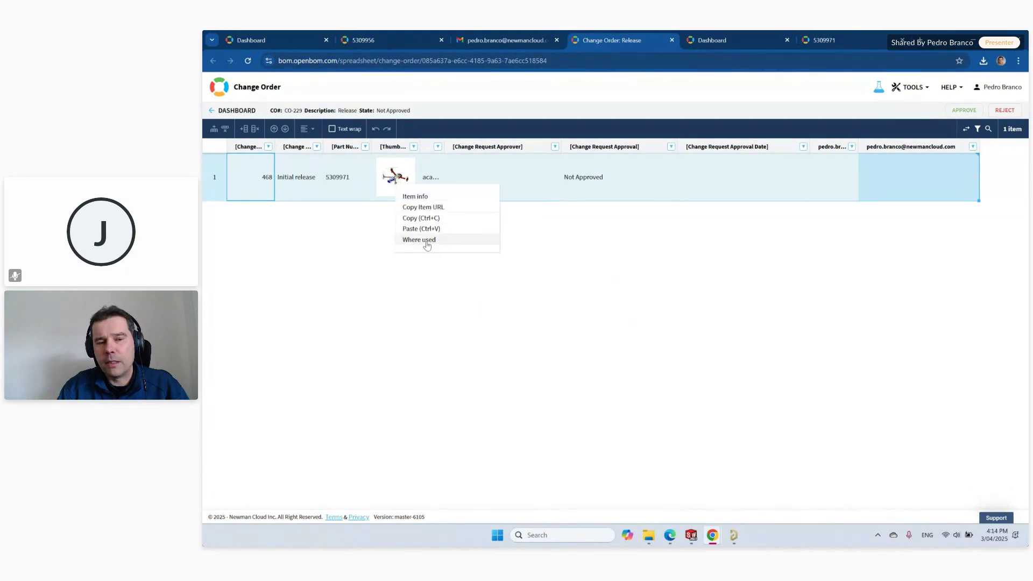
pyautogui.click(430, 281)
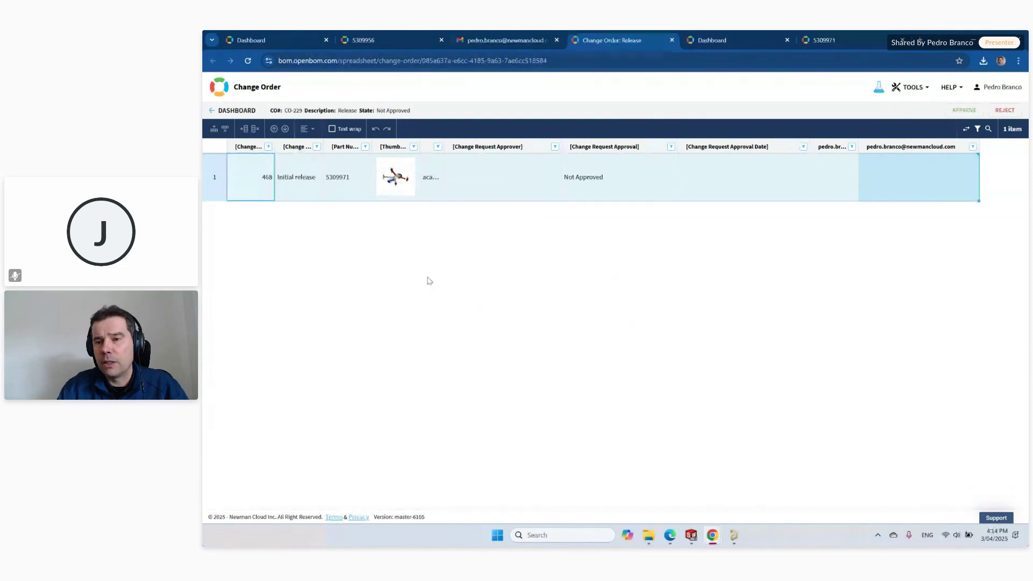
pyautogui.moveTo(860, 148); pyautogui.dragTo(884, 146)
pyautogui.doubleClick(956, 182)
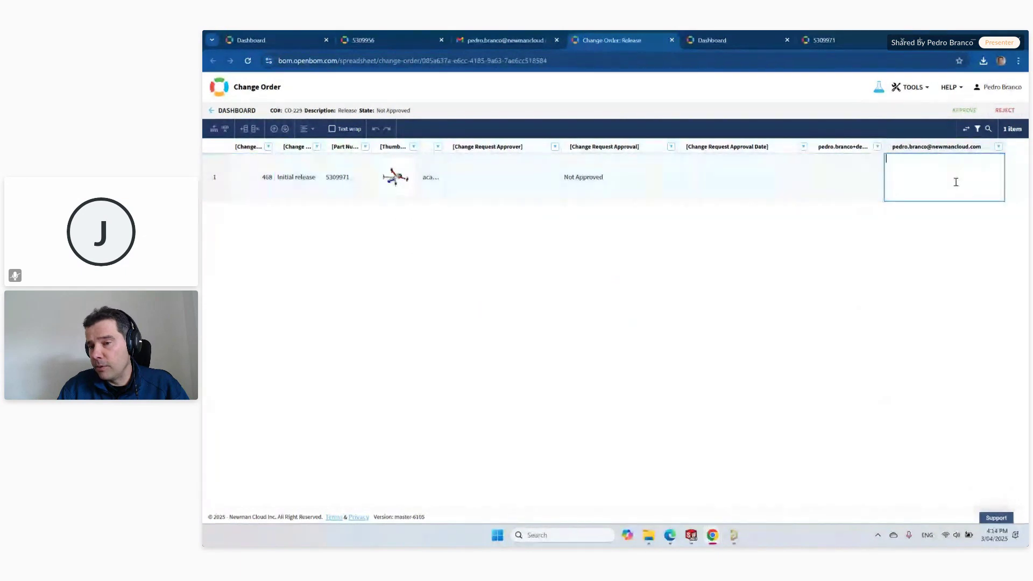
pyautogui.click(858, 228)
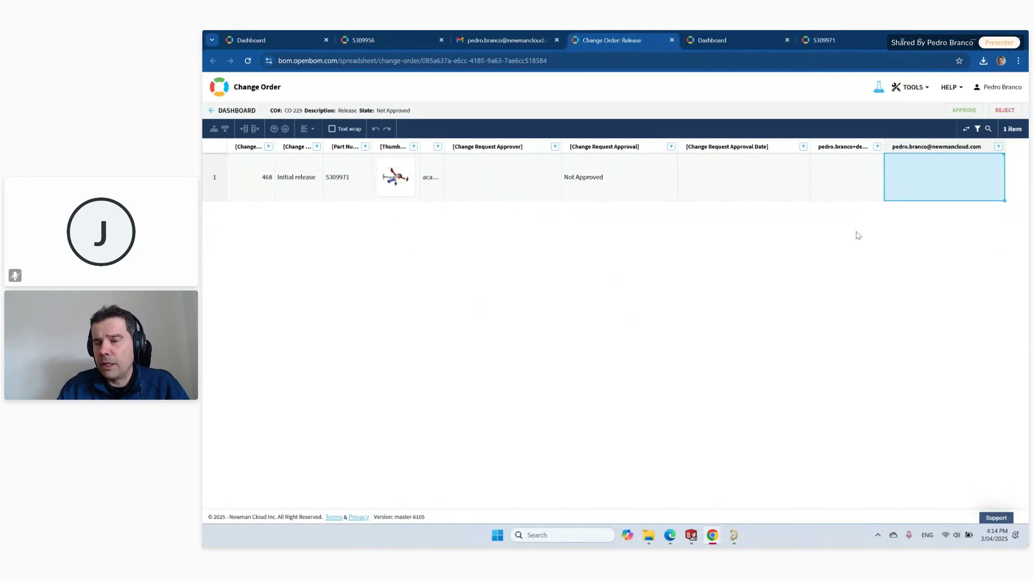
# Step: Approve the change order with all its open change requests and close it
pyautogui.click(965, 110)
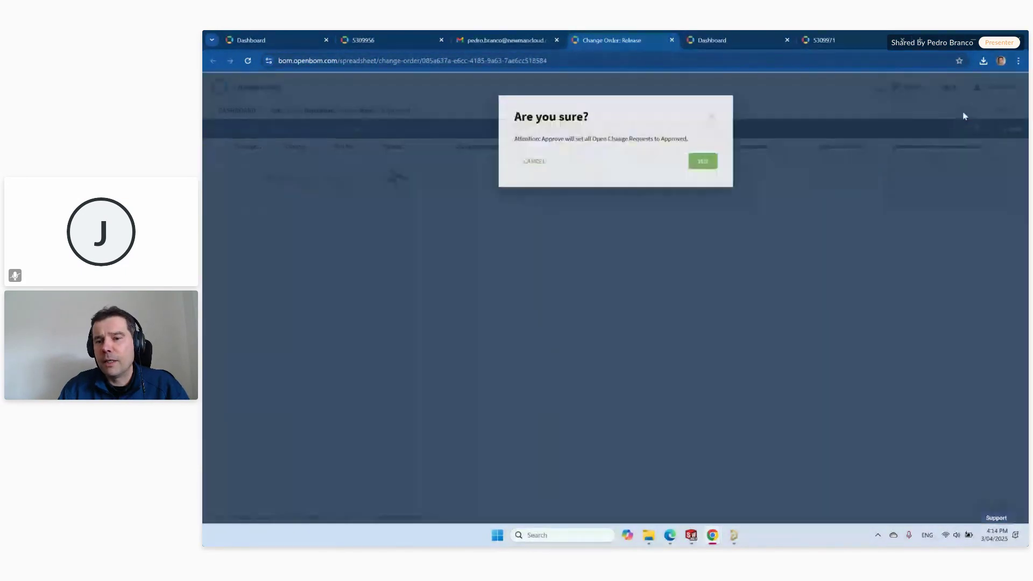
pyautogui.click(709, 163)
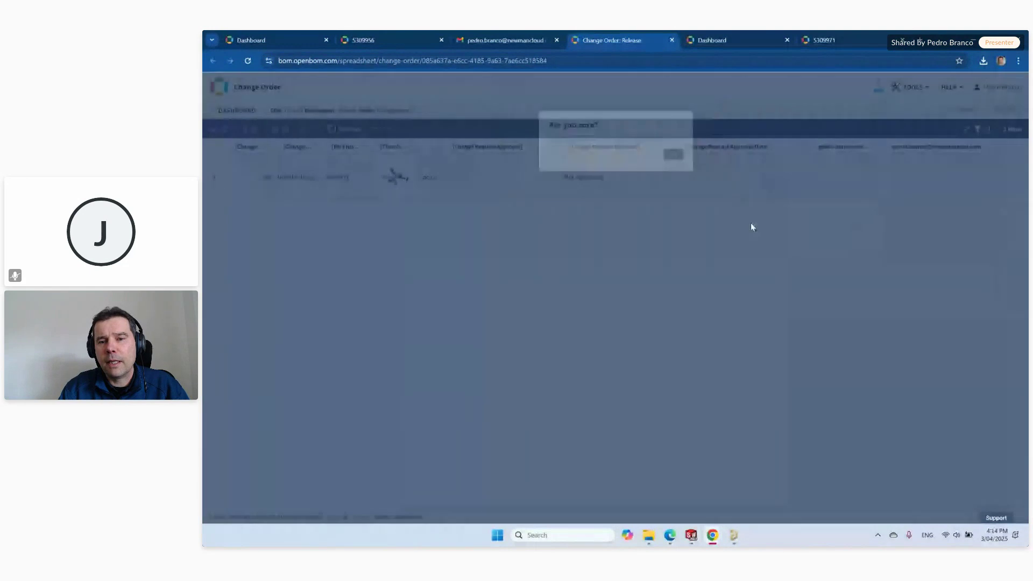
pyautogui.click(671, 41)
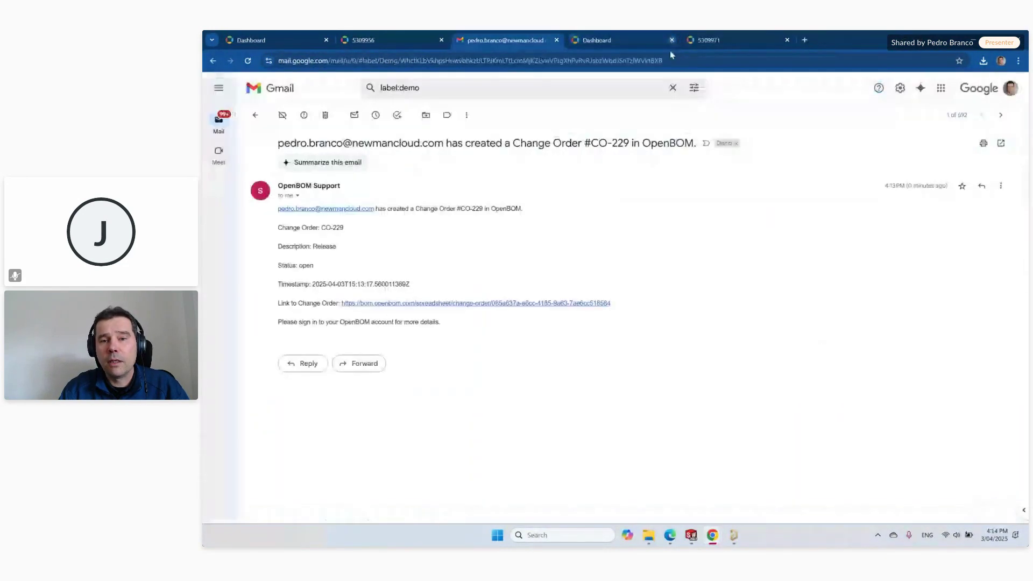
# Step: Return to drone BOM 5309971 and display its revision "Rev 1 Initial release"
pyautogui.click(718, 41)
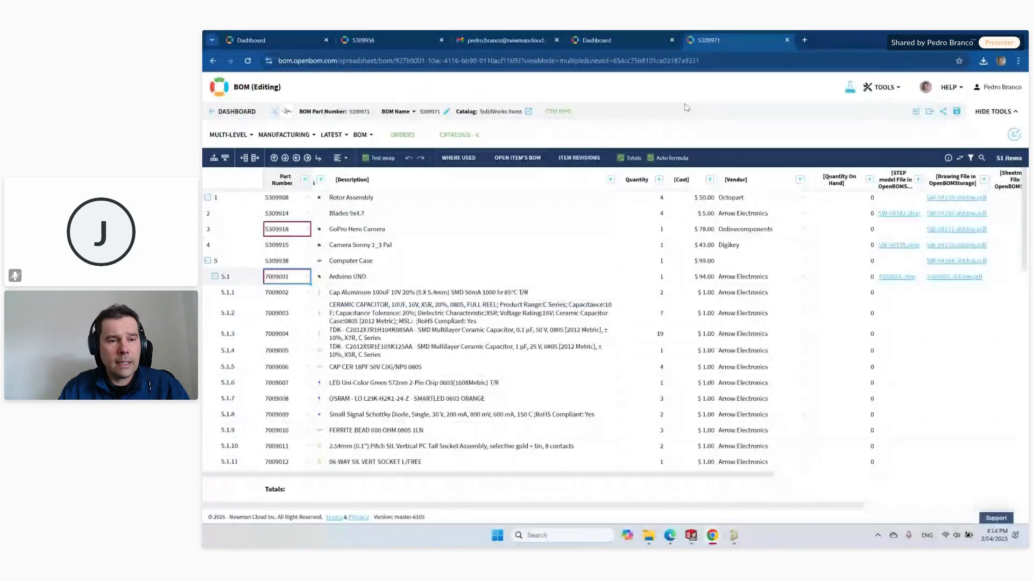
pyautogui.click(333, 137)
pyautogui.moveTo(377, 157)
pyautogui.click(457, 177)
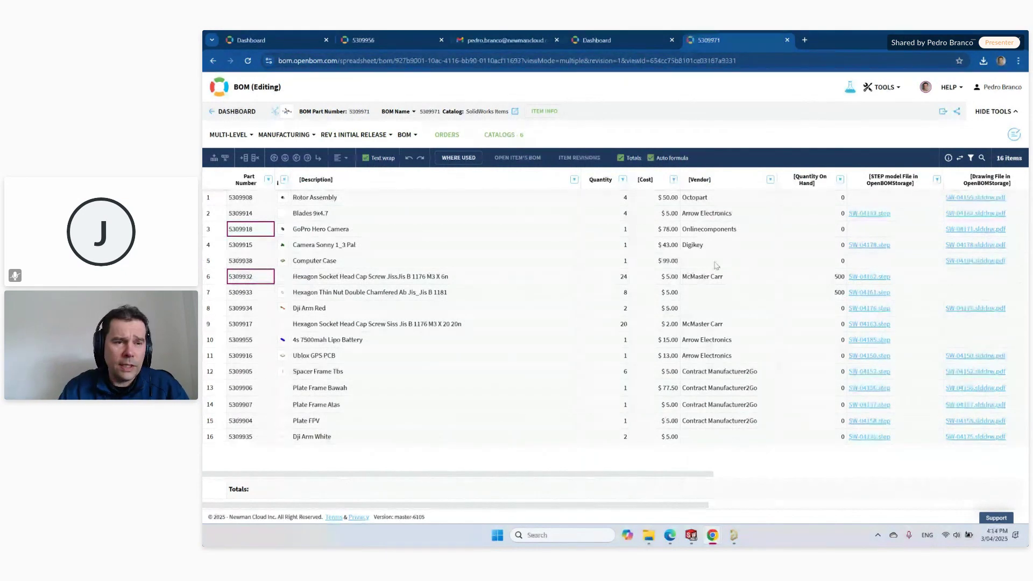
# Step: Apply the Document Approval view to the BOM, narrow the Thumbnail image column and collapse the Computer Case subassembly
pyautogui.click(296, 136)
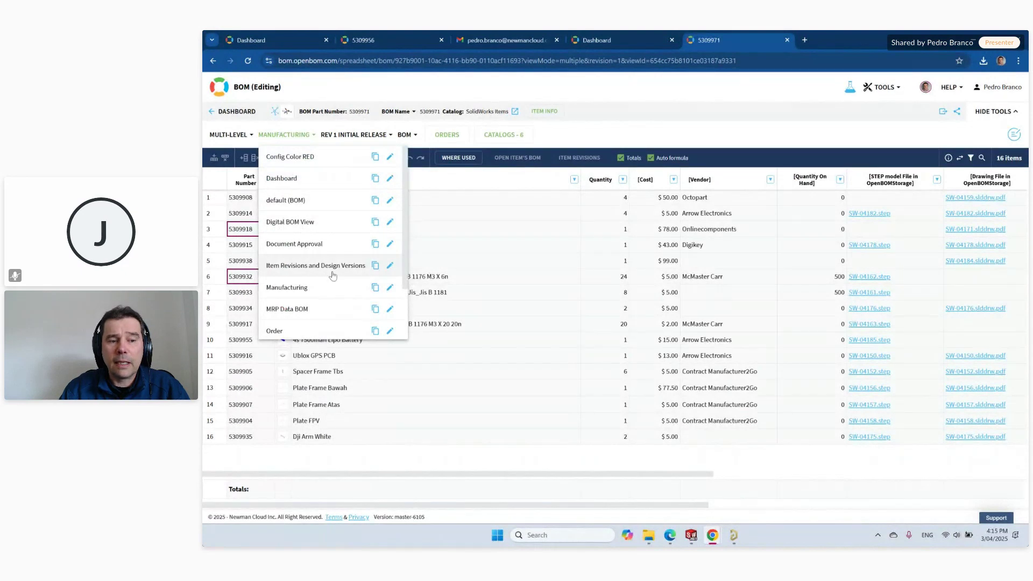
pyautogui.click(303, 249)
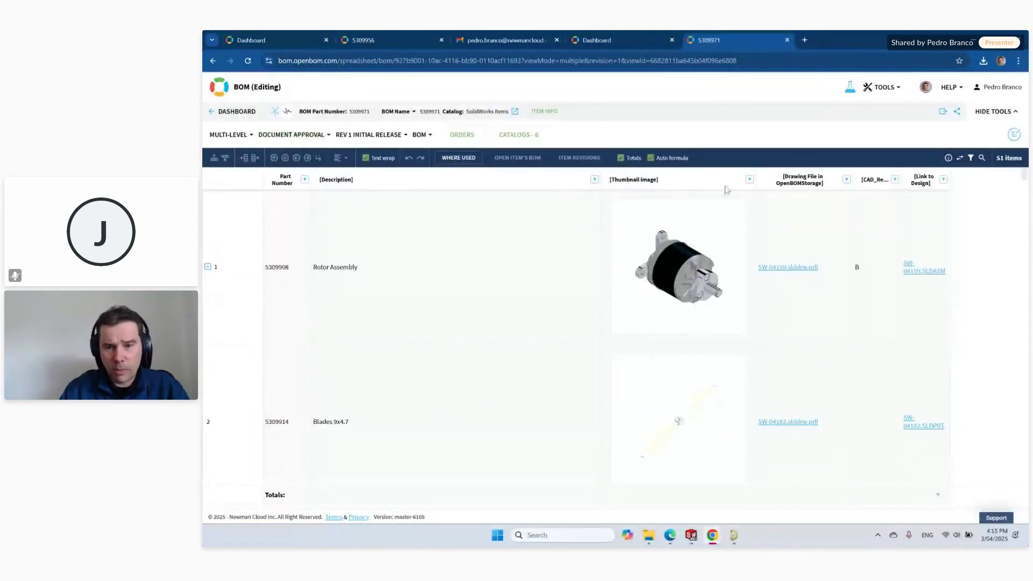
pyautogui.moveTo(753, 178); pyautogui.dragTo(622, 173)
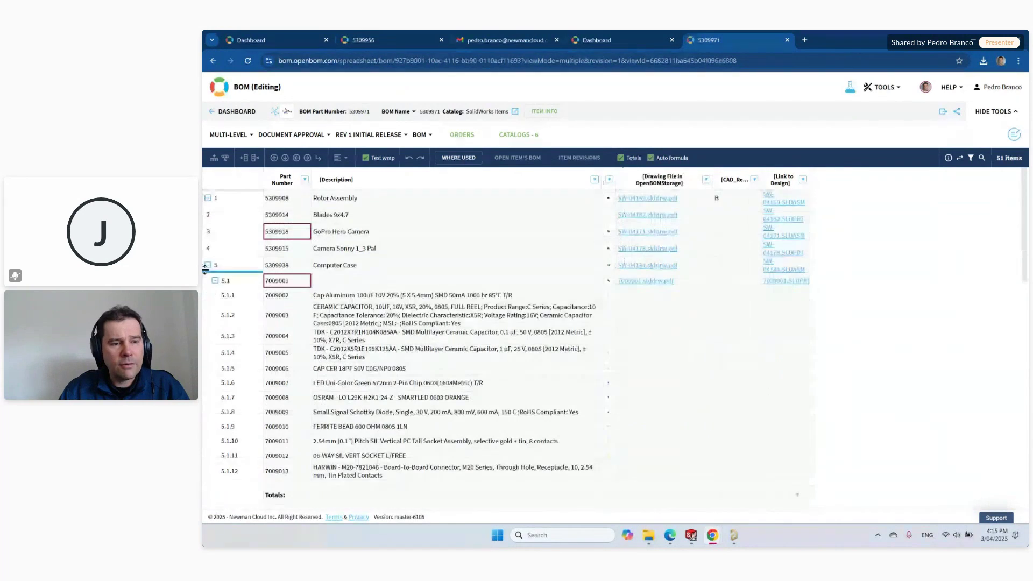
pyautogui.click(208, 267)
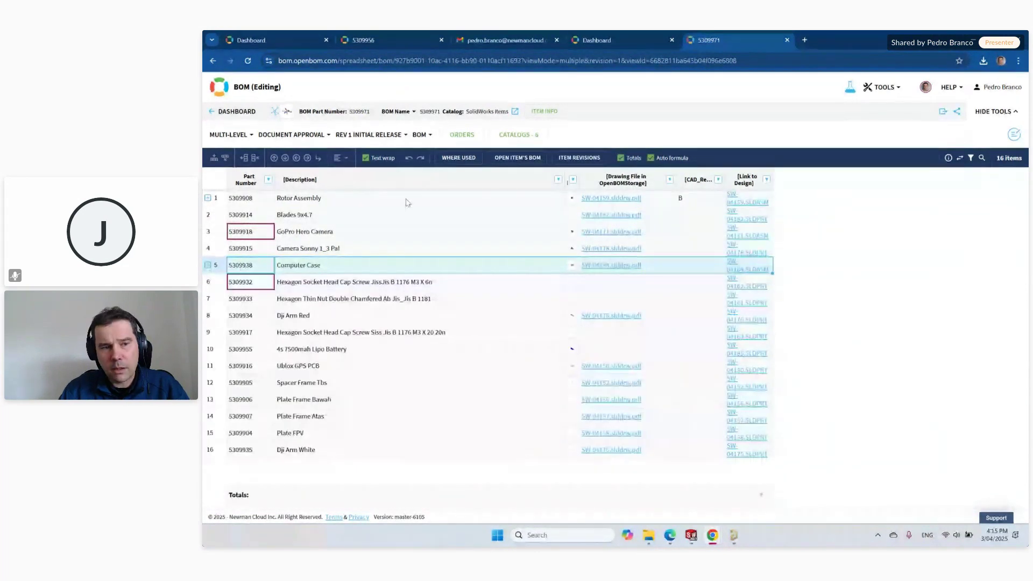
# Step: Switch the BOM back to the Latest revision and slightly narrow the thumbnail column
pyautogui.click(370, 135)
pyautogui.moveTo(391, 158)
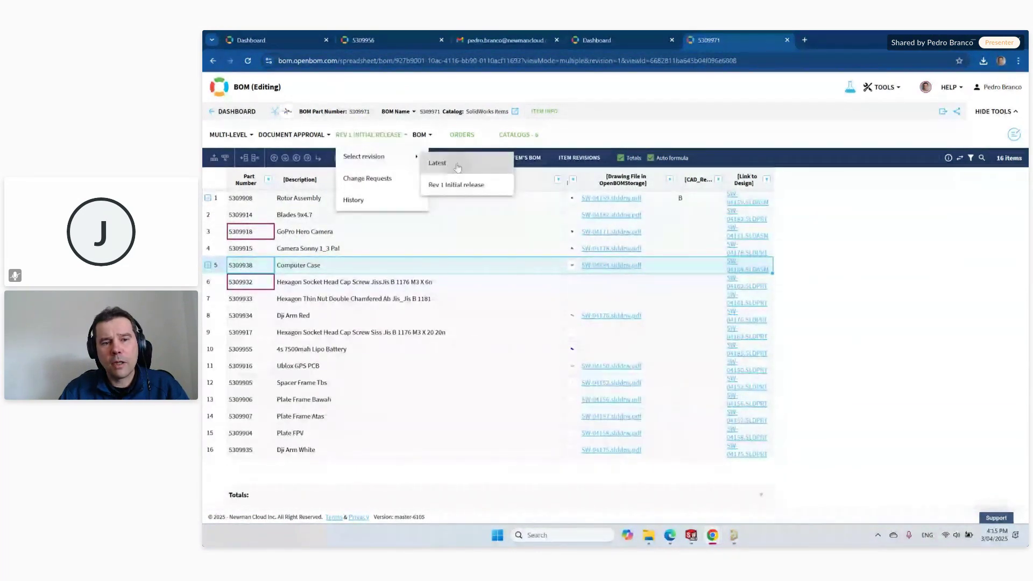
pyautogui.click(442, 161)
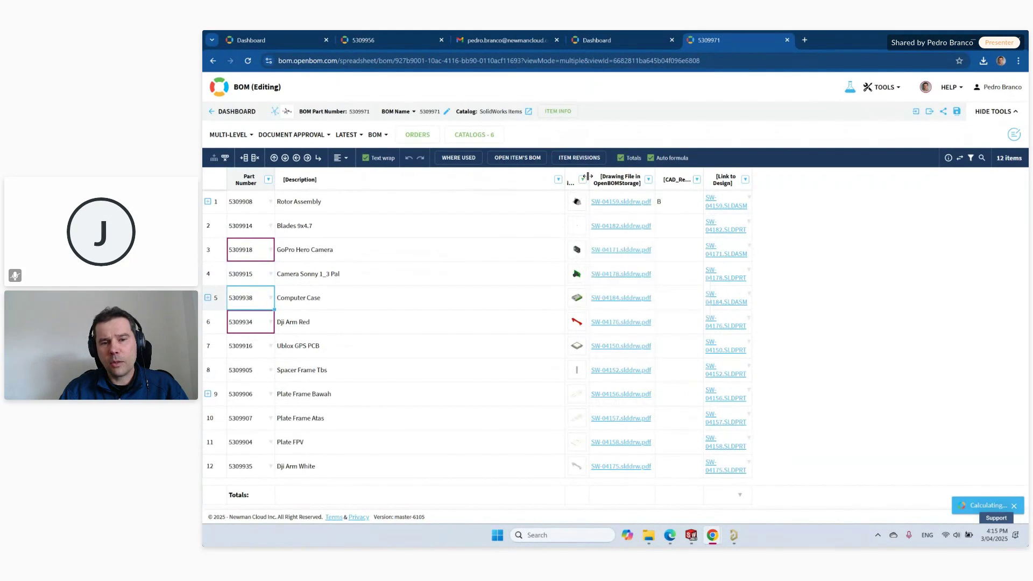
pyautogui.moveTo(585, 176); pyautogui.dragTo(581, 177)
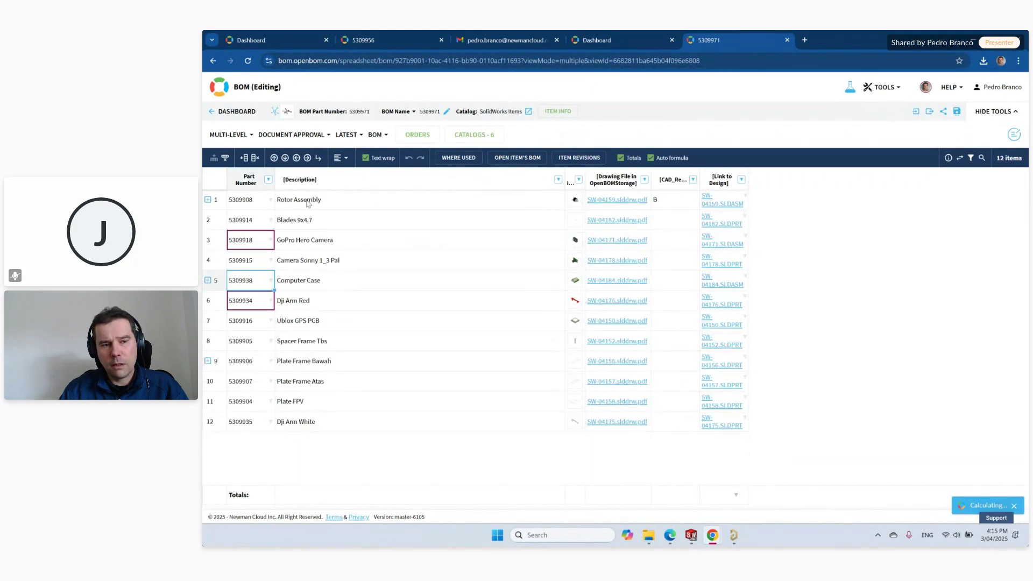
# Step: Inspect Rotor Assembly's drawing and CAD revision, widen the Link to Design column and open its design link SW-04159.SLDASM
pyautogui.click(623, 204)
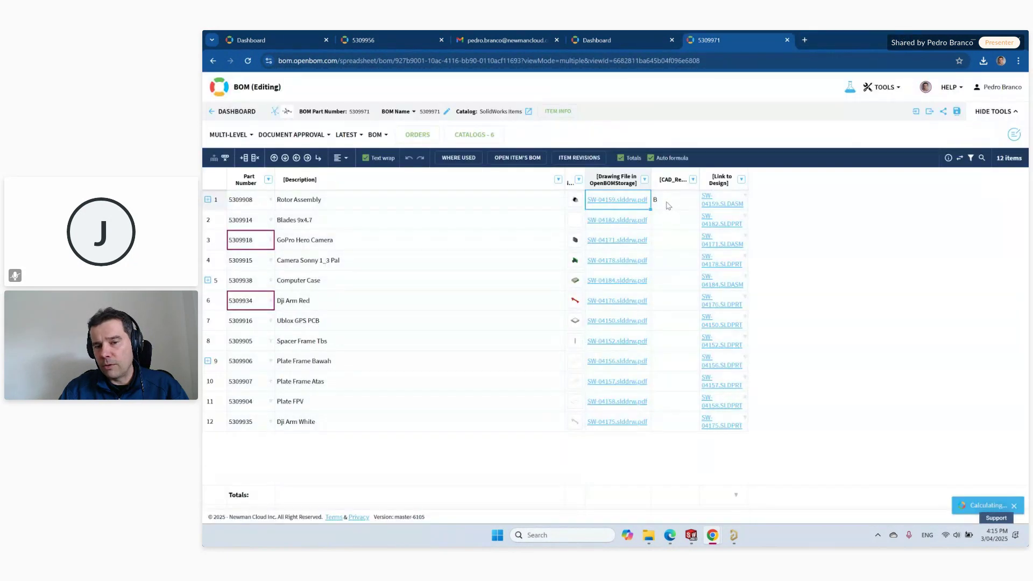
pyautogui.click(668, 206)
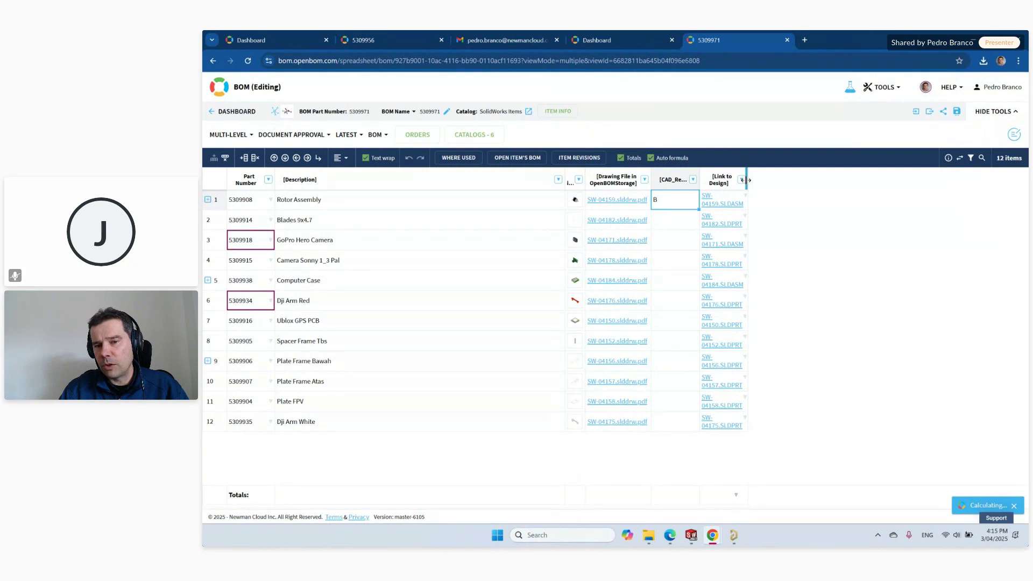
pyautogui.moveTo(746, 179); pyautogui.dragTo(784, 173)
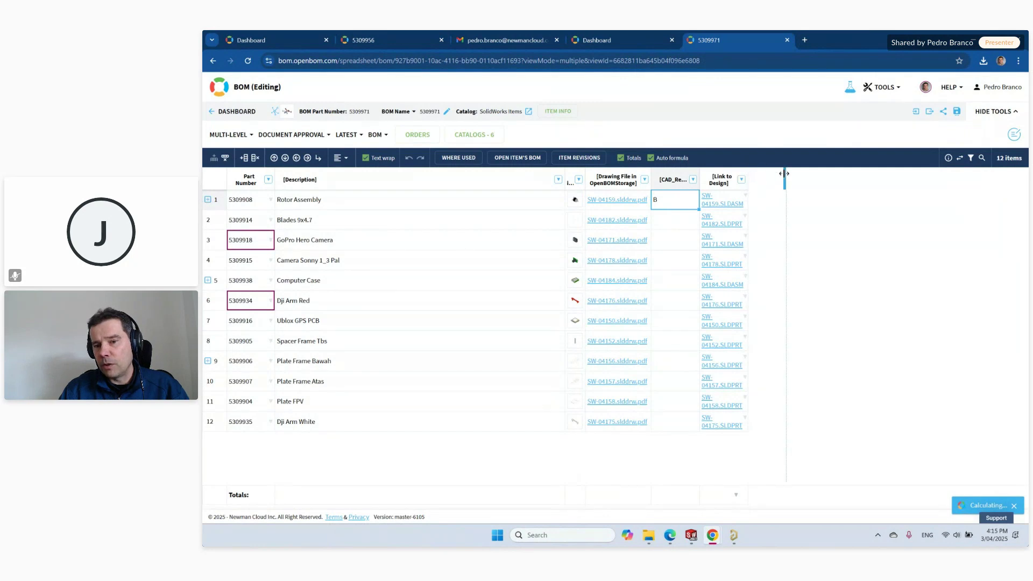
pyautogui.click(725, 201)
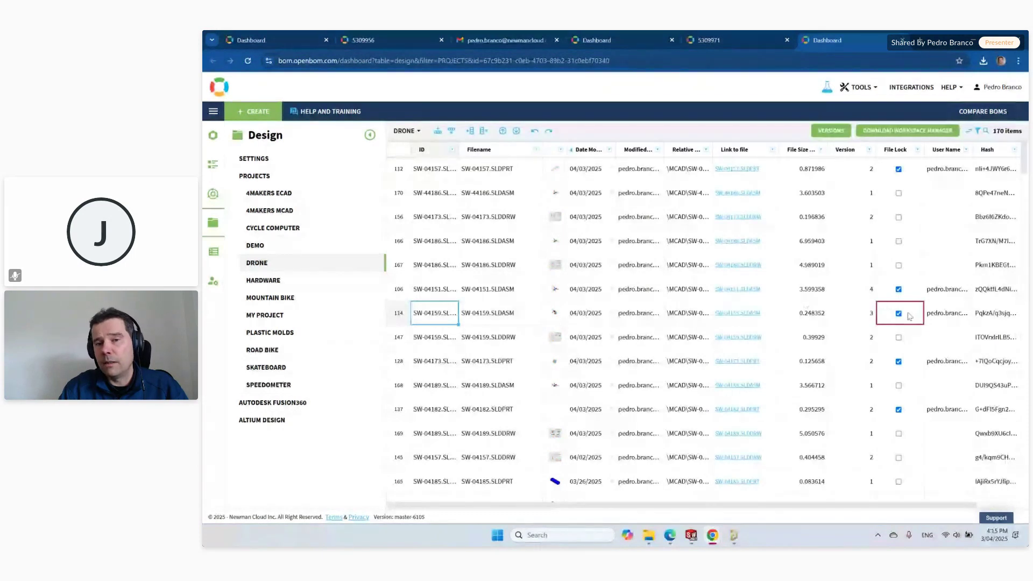
# Step: Compare the BOM with the linked Drone design file list, close that list and return to BOM 5309971
pyautogui.click(727, 42)
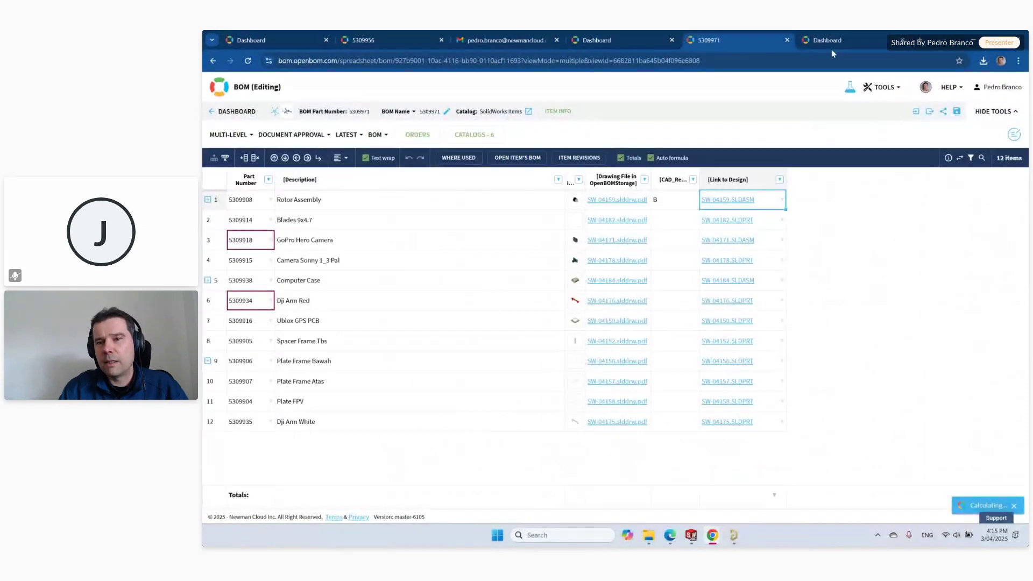
pyautogui.click(831, 47)
pyautogui.click(902, 40)
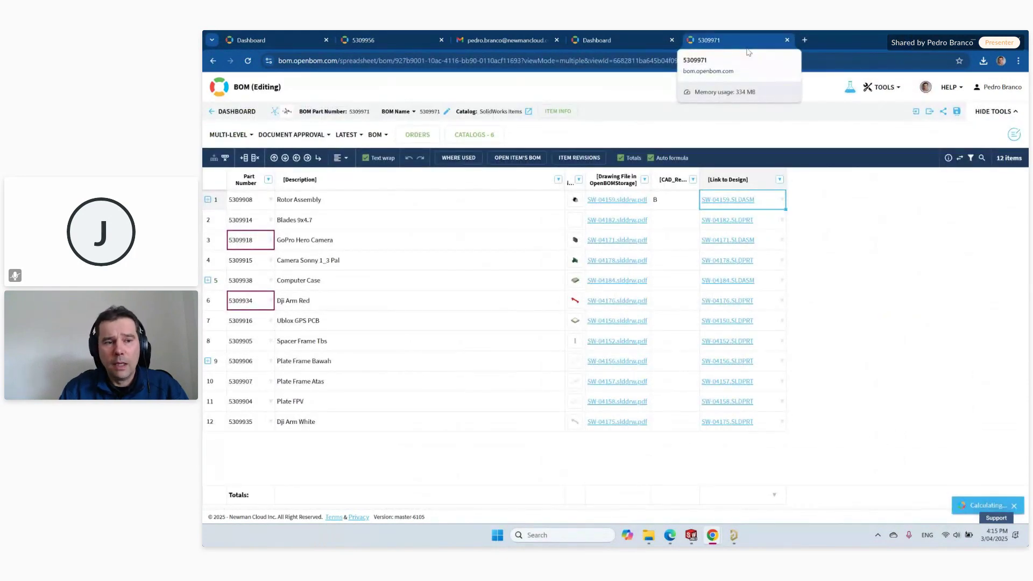
# Step: Apply the Digital BOM View and widen the Description column so each description fits on one line
pyautogui.click(312, 135)
pyautogui.click(316, 265)
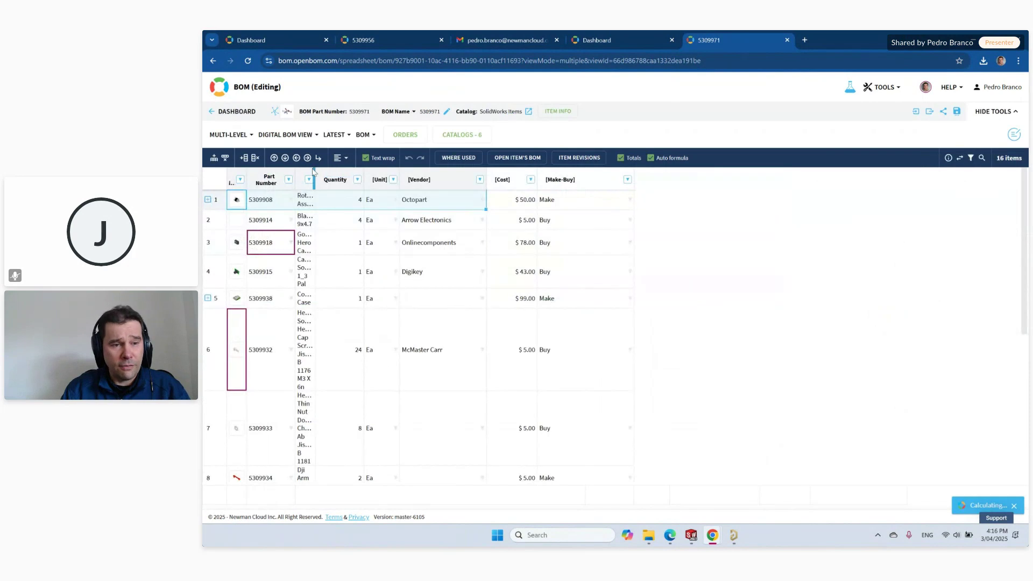
pyautogui.moveTo(317, 179); pyautogui.dragTo(559, 178)
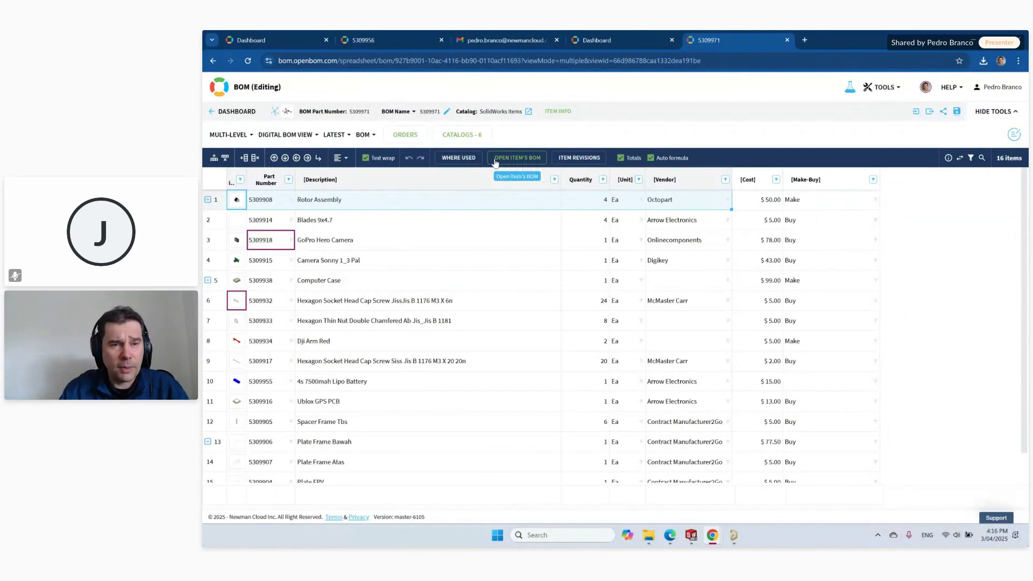
# Step: Create an order for the drone BOM with 13 units and the description "13"
pyautogui.click(408, 136)
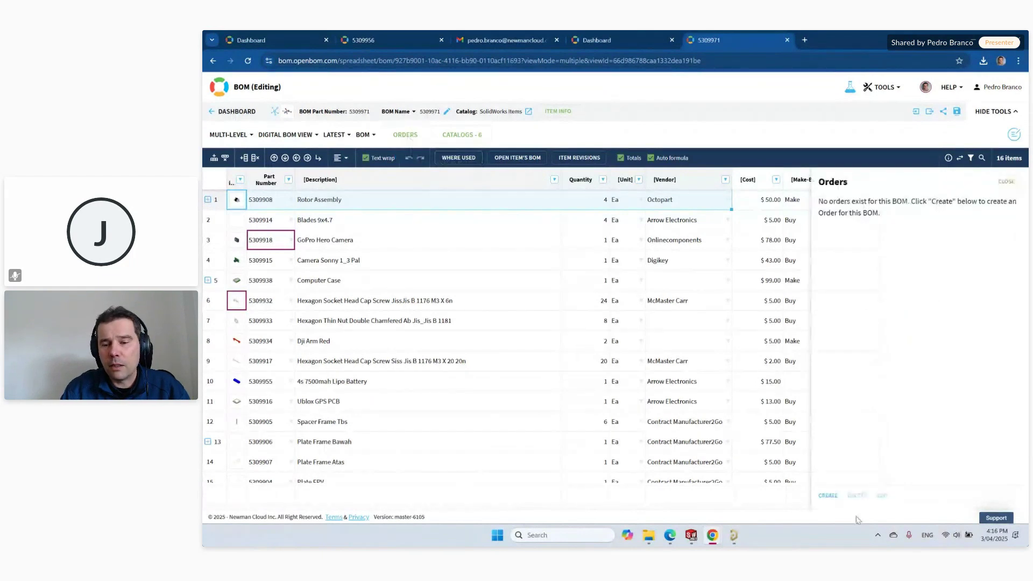
pyautogui.click(827, 496)
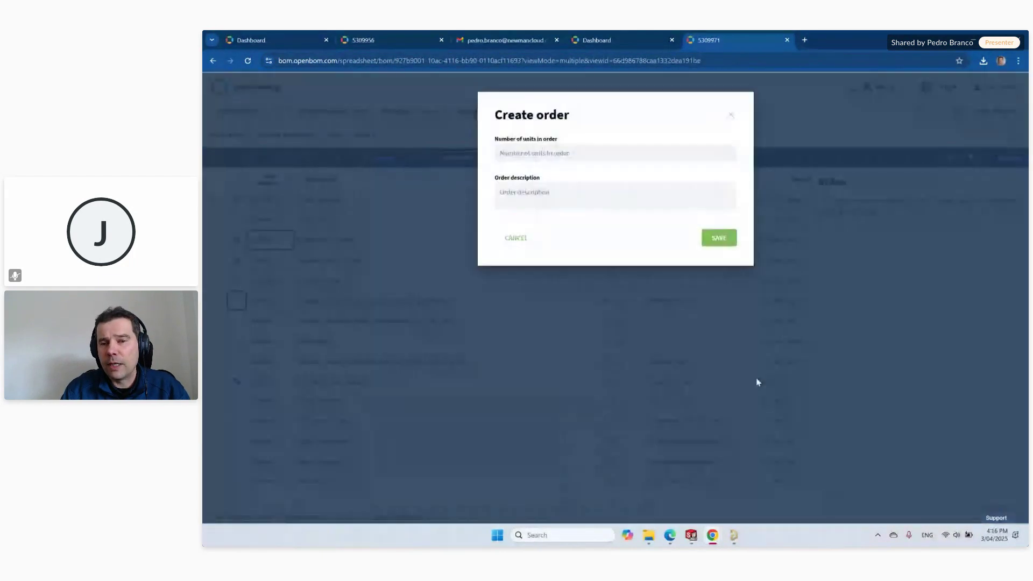
pyautogui.click(559, 156)
pyautogui.write('13')
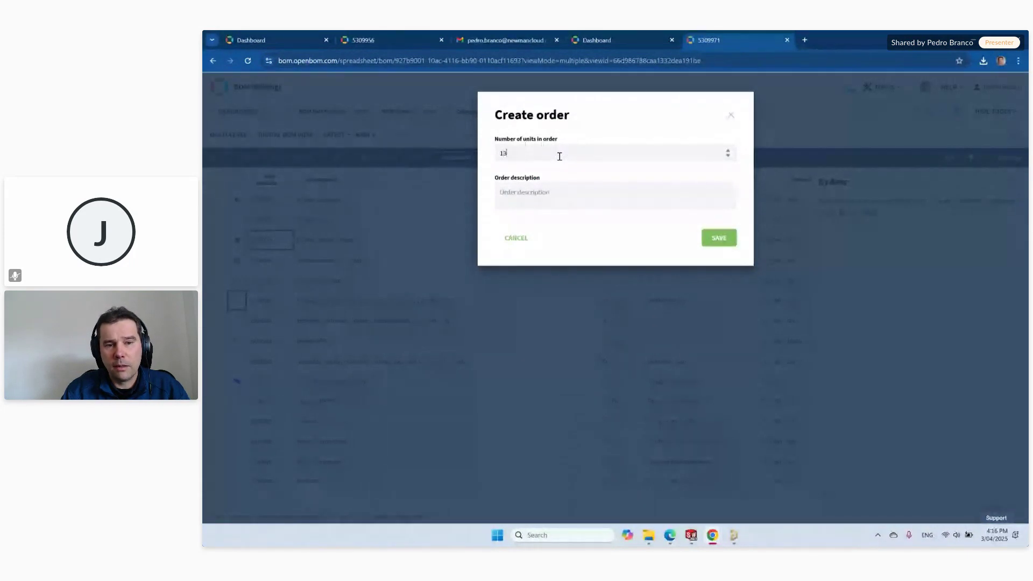
pyautogui.click(537, 189)
pyautogui.write('13')
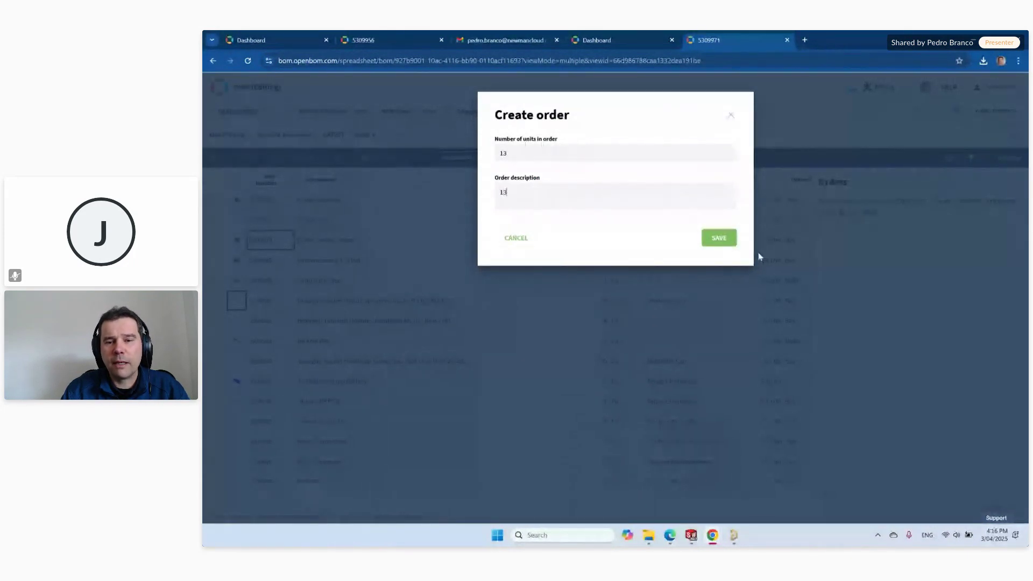
pyautogui.click(719, 240)
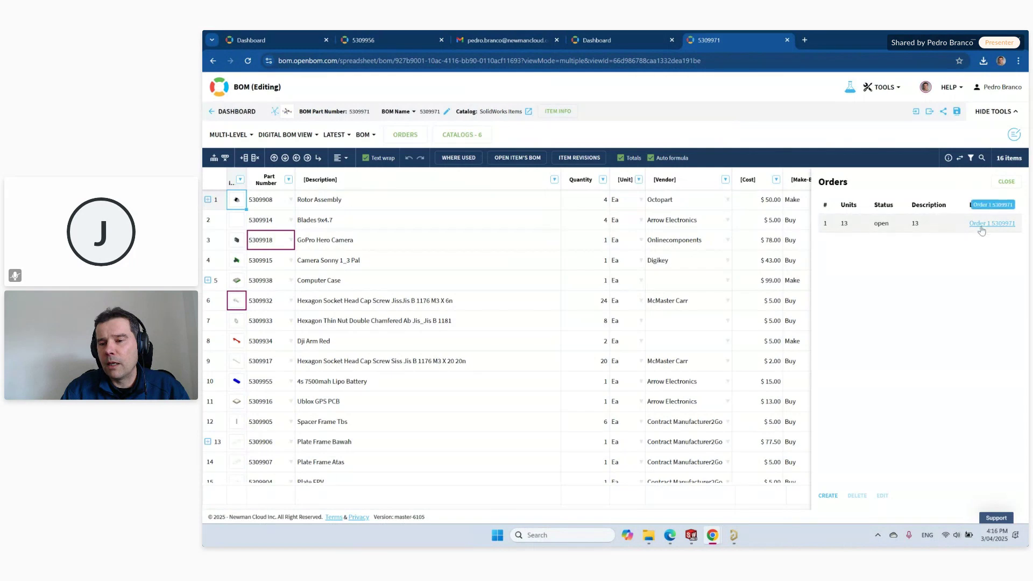
# Step: Open the new 13-unit order and examine the vendors, quantities required and quantity gaps across its items
pyautogui.click(983, 228)
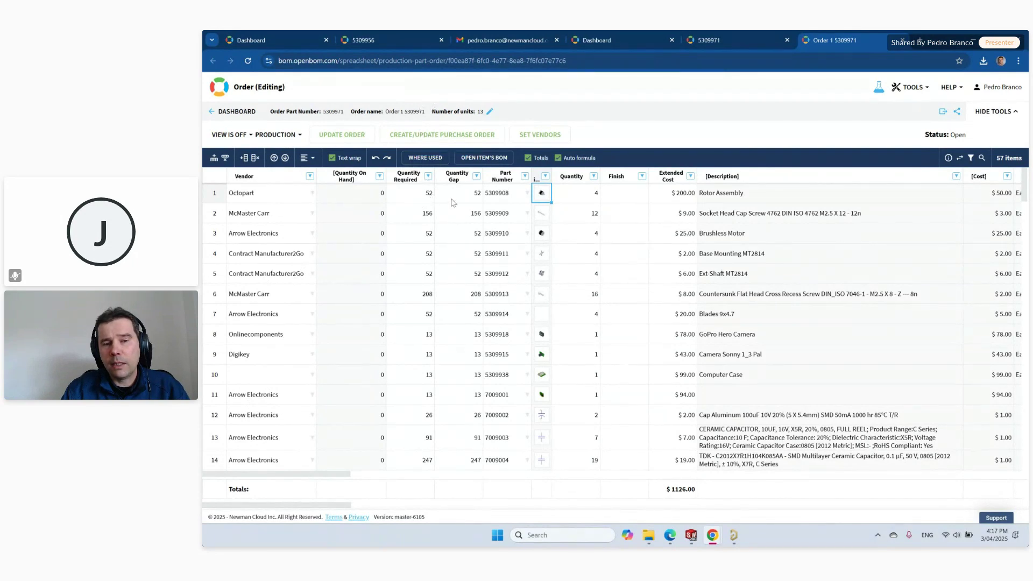
pyautogui.moveTo(535, 200)
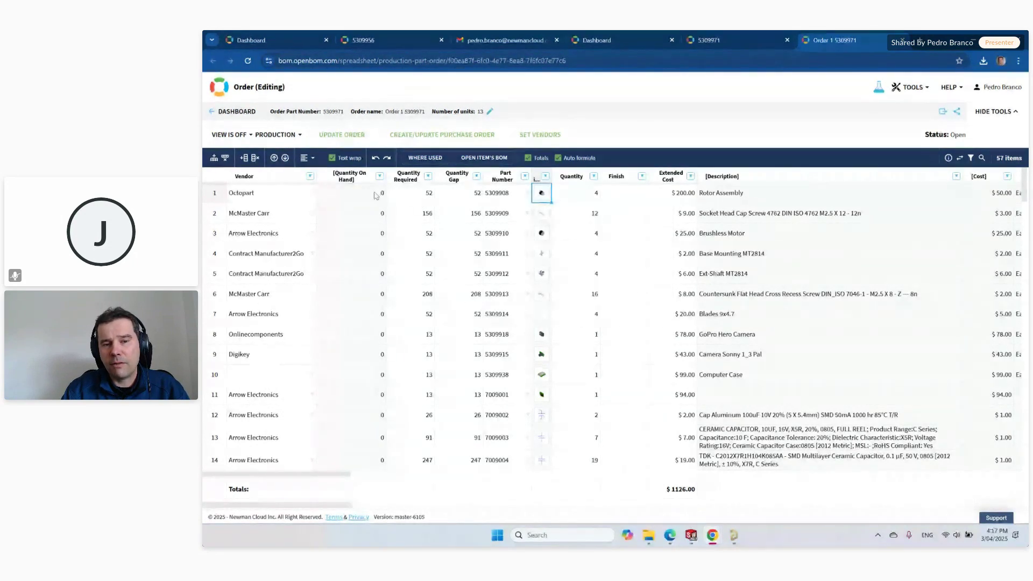
pyautogui.moveTo(543, 239)
pyautogui.scroll(-3, 446, 275)
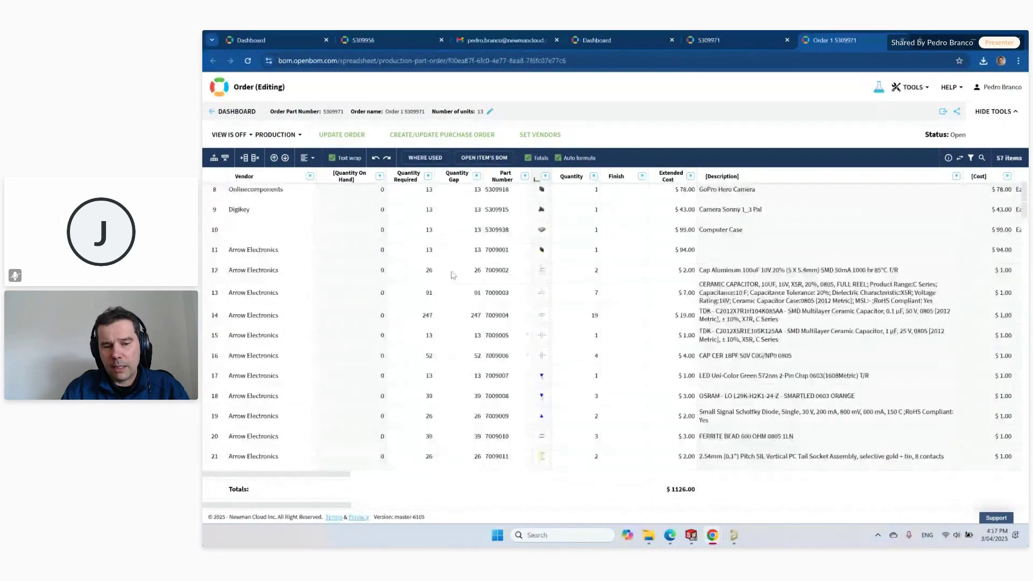
pyautogui.scroll(-5, 452, 275)
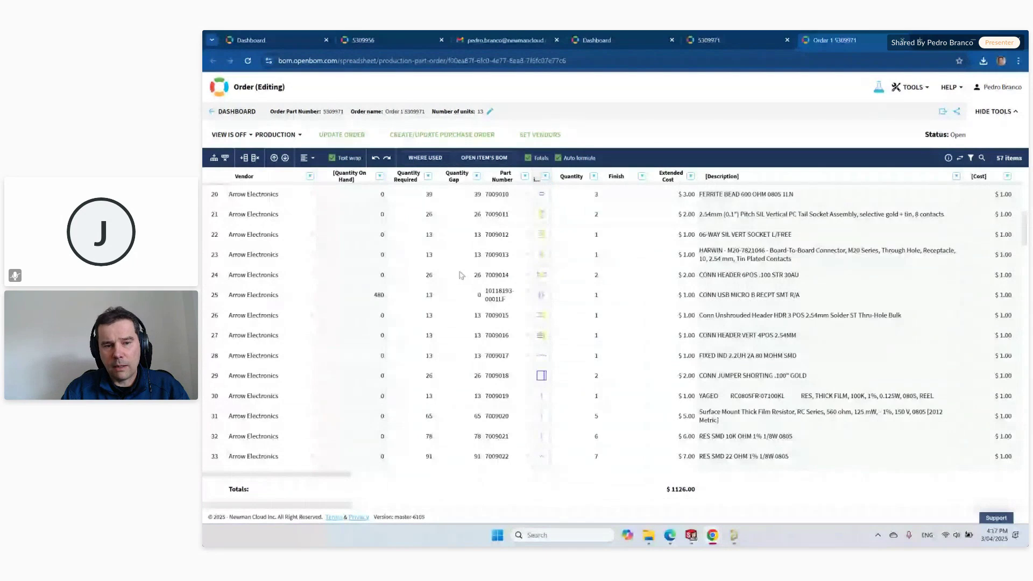
# Step: Examine the quantity on hand, quantity required and quantity gap of the remaining items in the 13-unit order
pyautogui.scroll(-10, 462, 274)
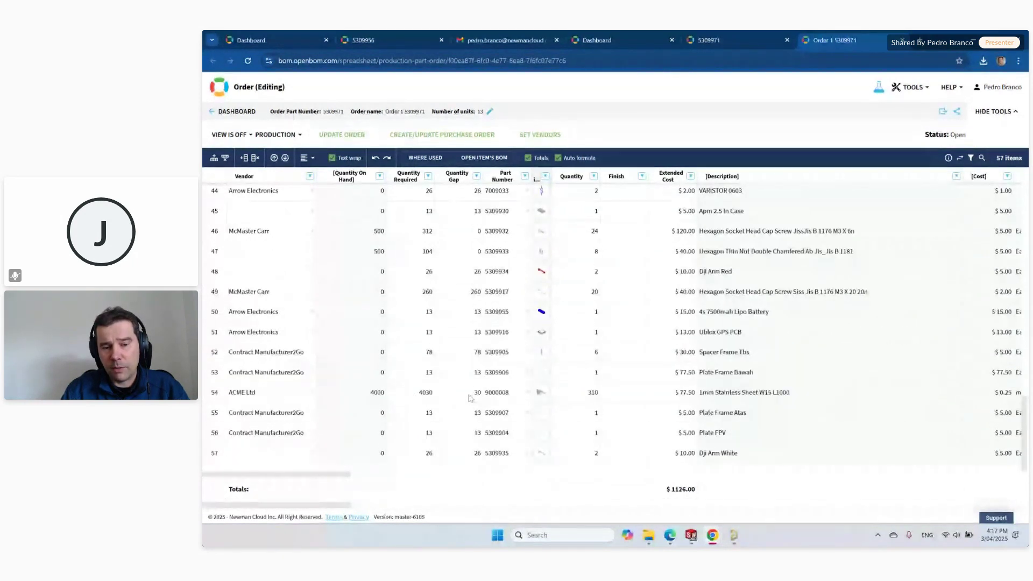
pyautogui.scroll(2, 469, 398)
pyautogui.scroll(-2, 467, 434)
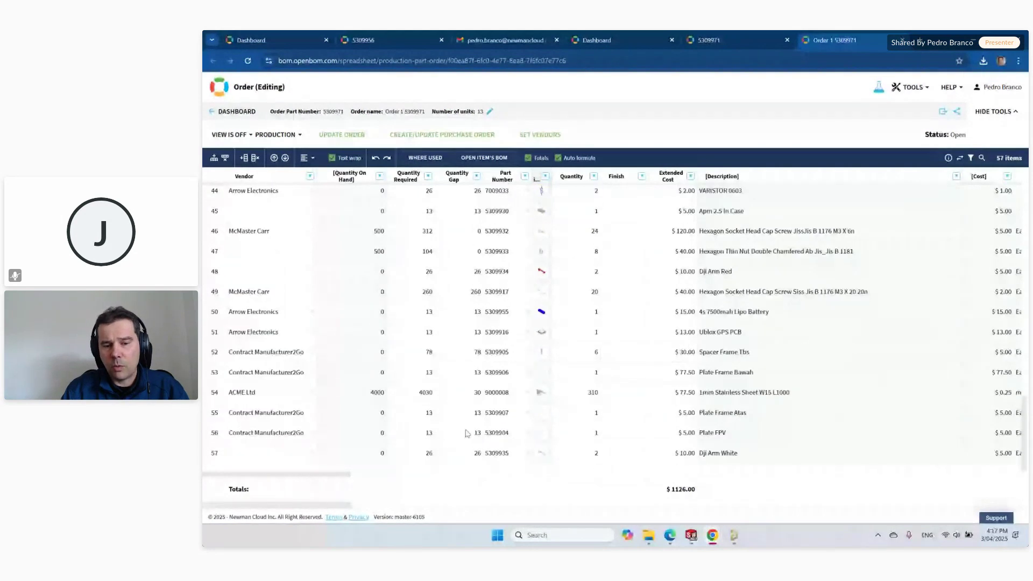
pyautogui.scroll(4, 466, 434)
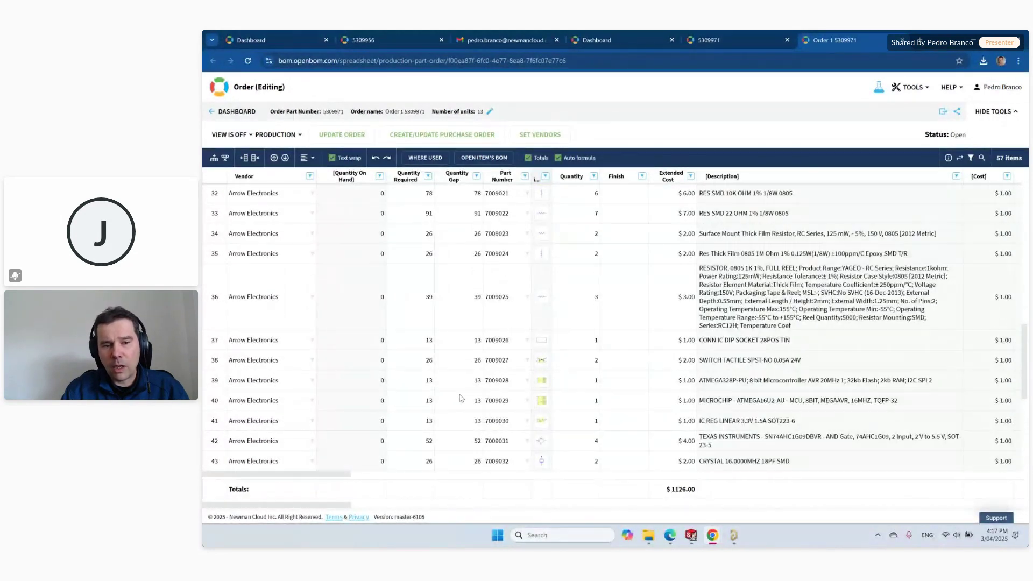
pyautogui.scroll(-3, 461, 377)
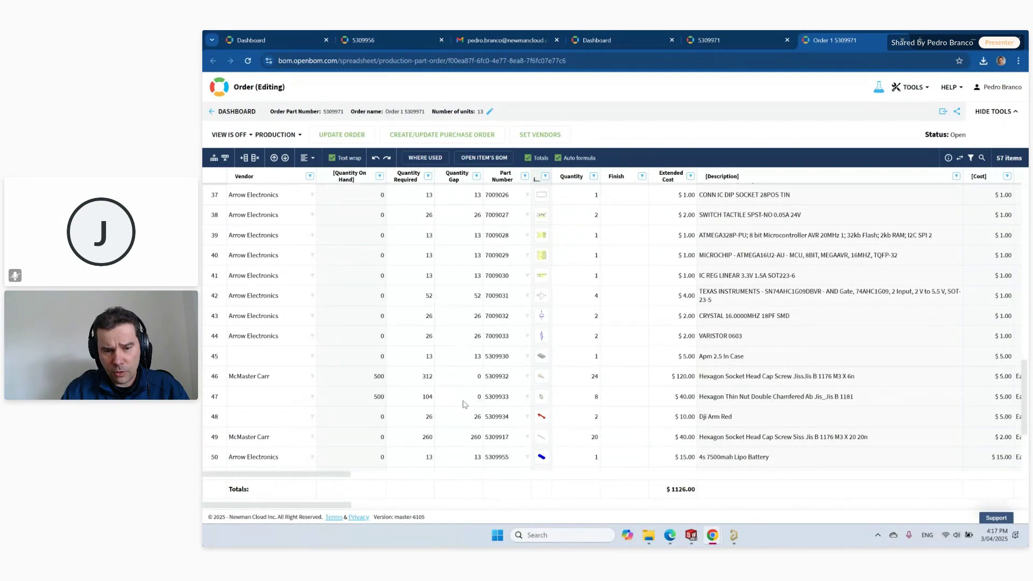
pyautogui.moveTo(542, 401)
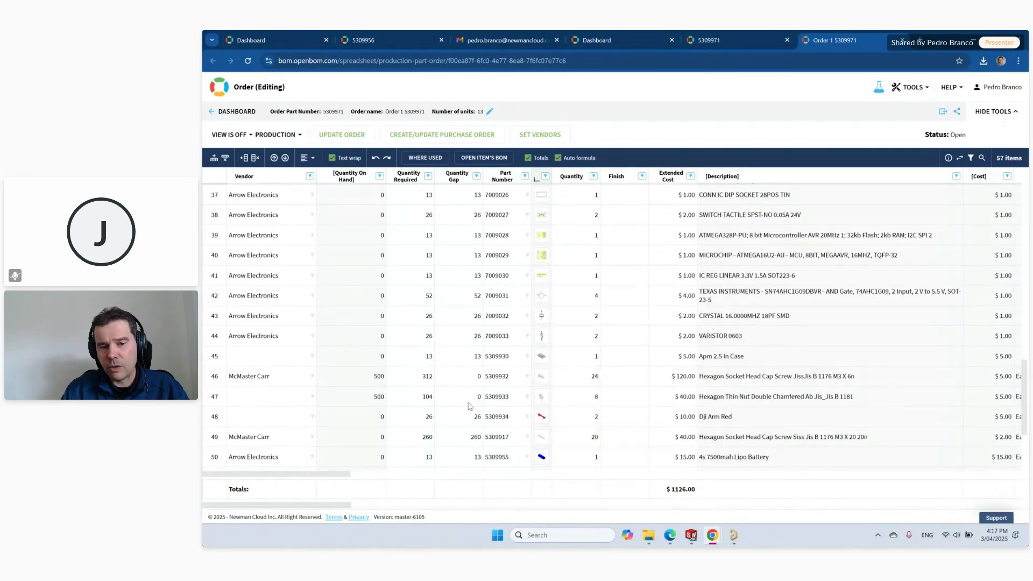
pyautogui.scroll(5, 459, 370)
pyautogui.scroll(3, 456, 370)
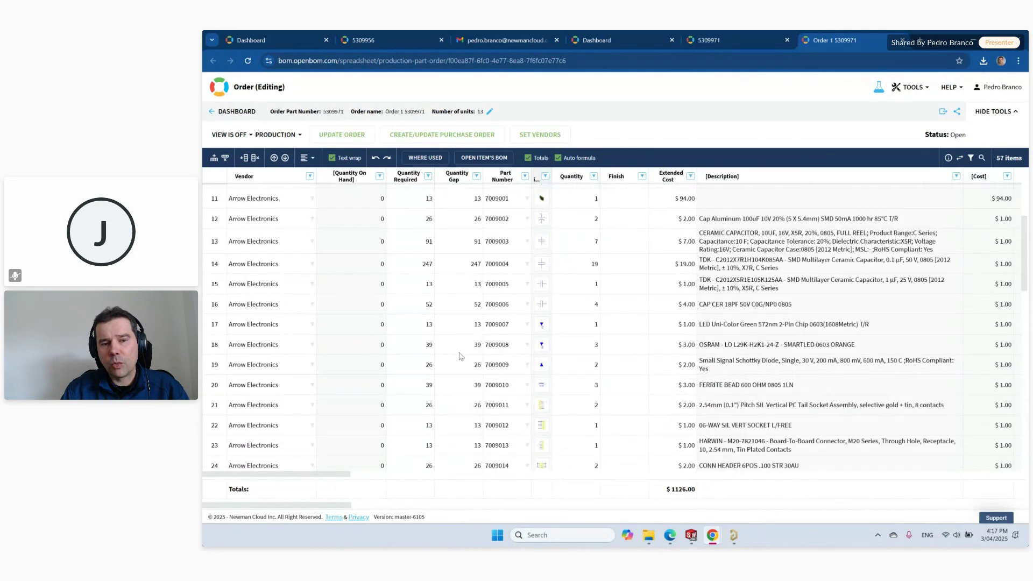
# Step: Sort the order items by ascending Quantity Gap to review the shortages, and restore the original item order
pyautogui.click(457, 176)
pyautogui.click(456, 177)
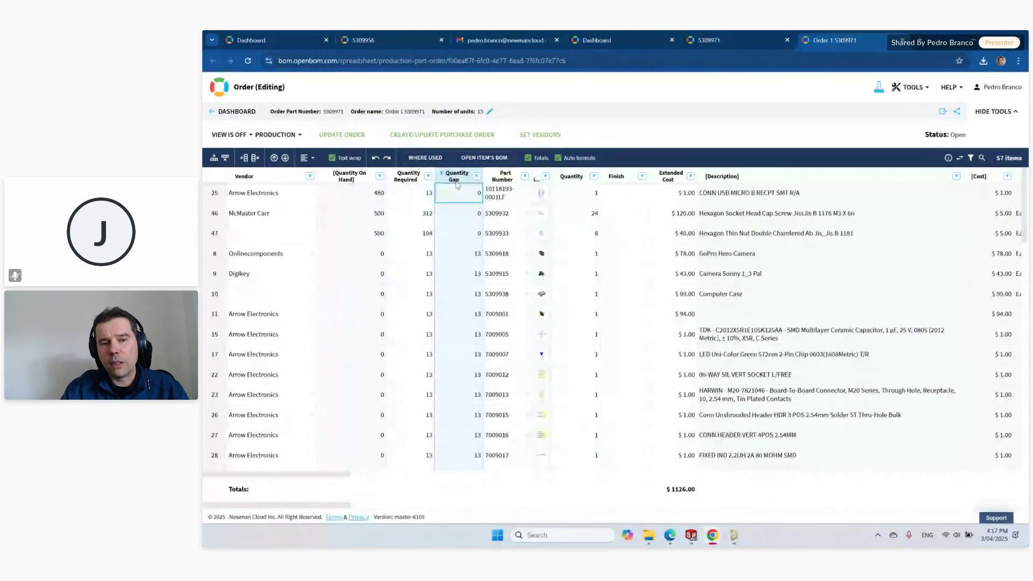
pyautogui.click(457, 177)
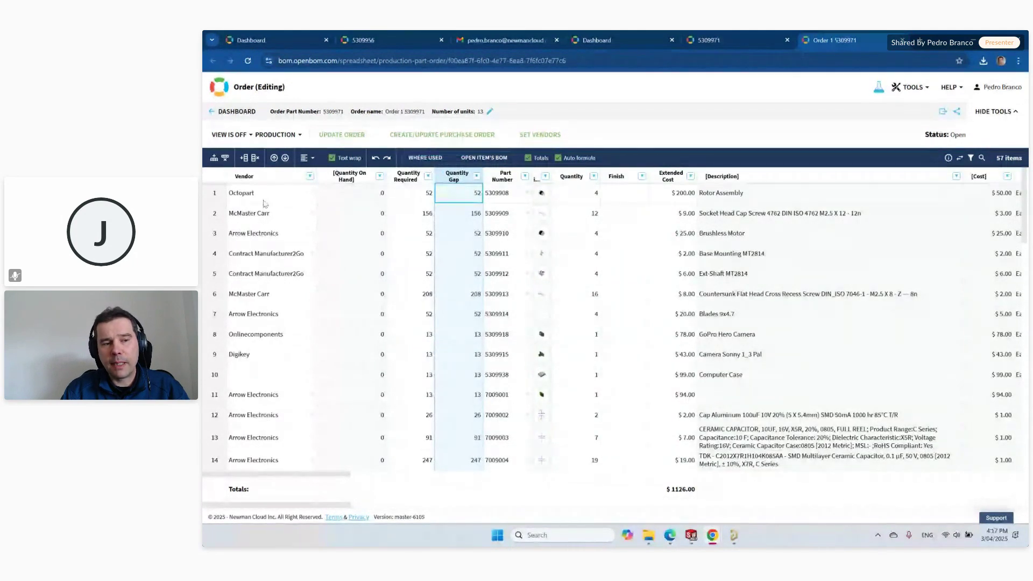
# Step: Create the vendor purchase orders from the 13-unit order and open the purchase orders list
pyautogui.click(445, 138)
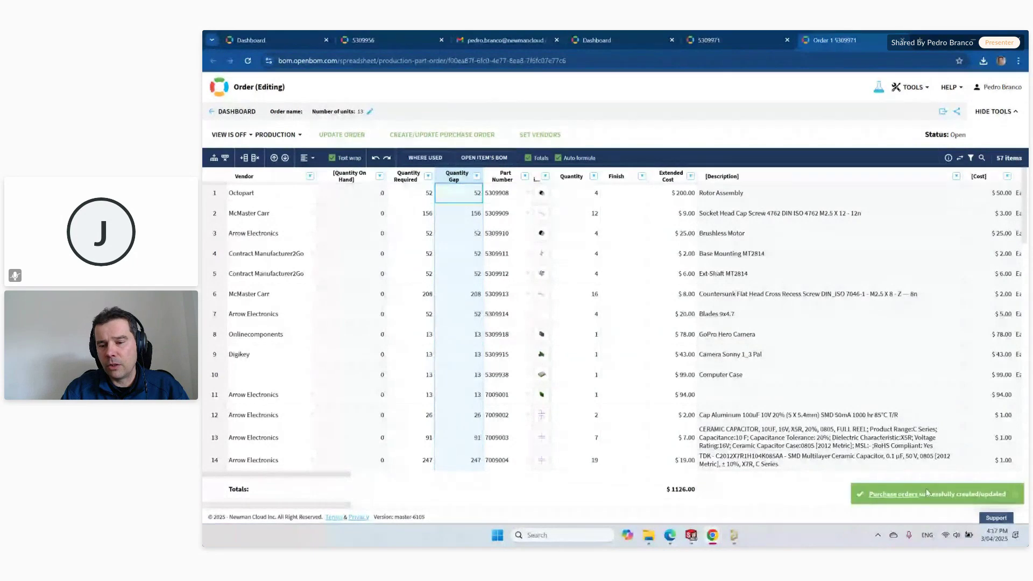
pyautogui.click(897, 495)
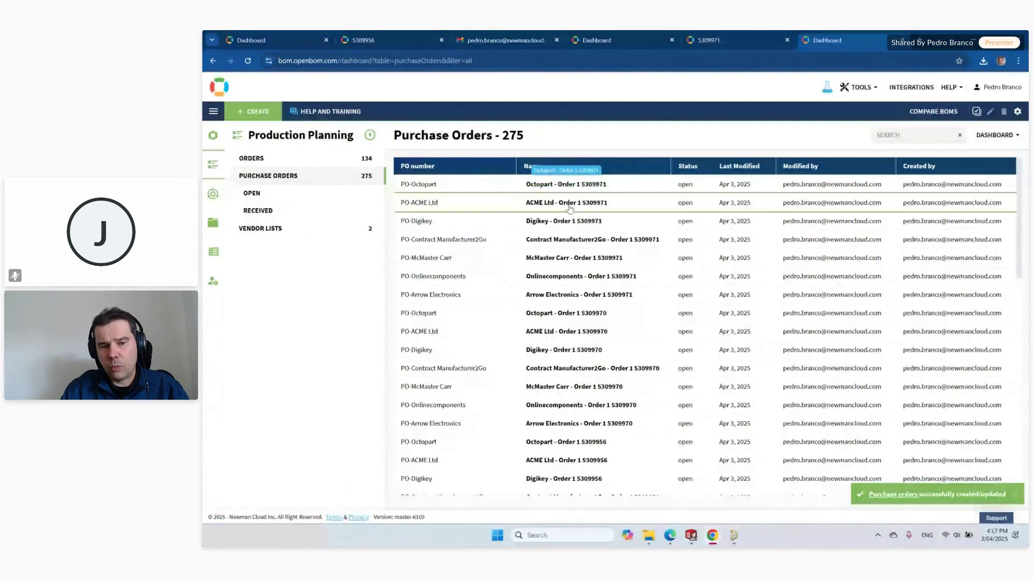
# Step: View the Onlinecomponents purchase order for Order 1 5309971, return to the list and open the Arrow Electronics one
pyautogui.click(575, 280)
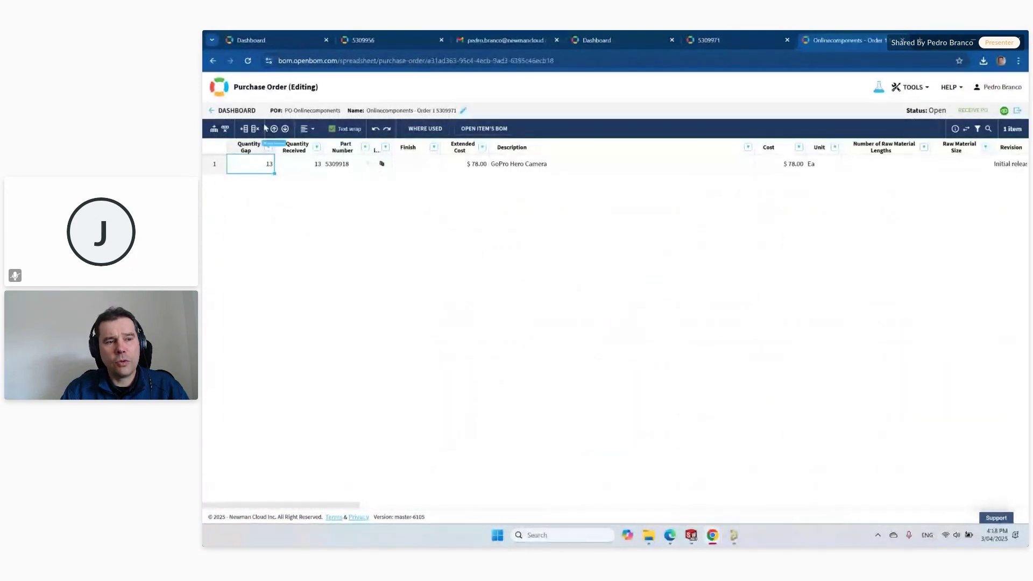
pyautogui.click(248, 111)
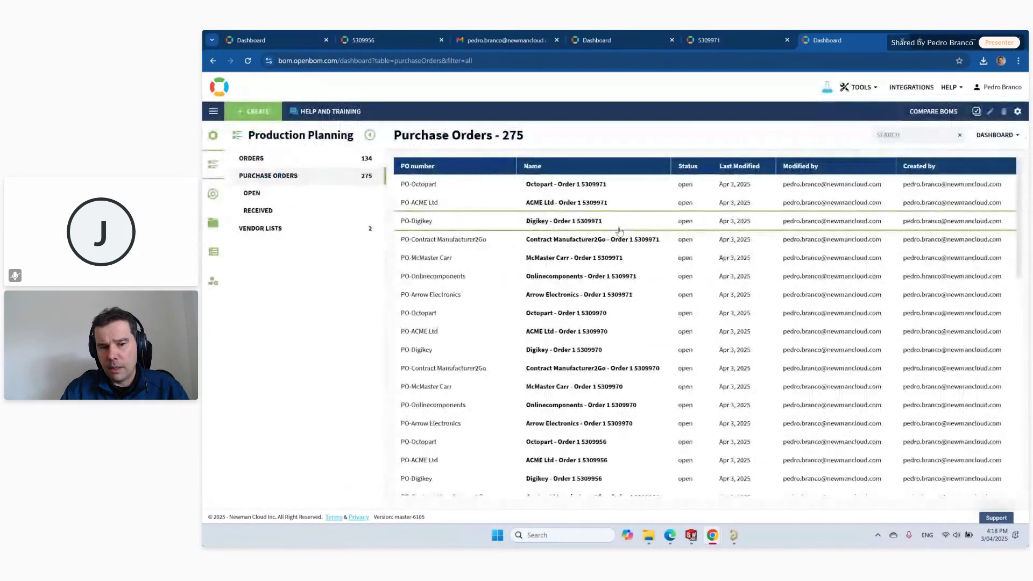
pyautogui.click(564, 296)
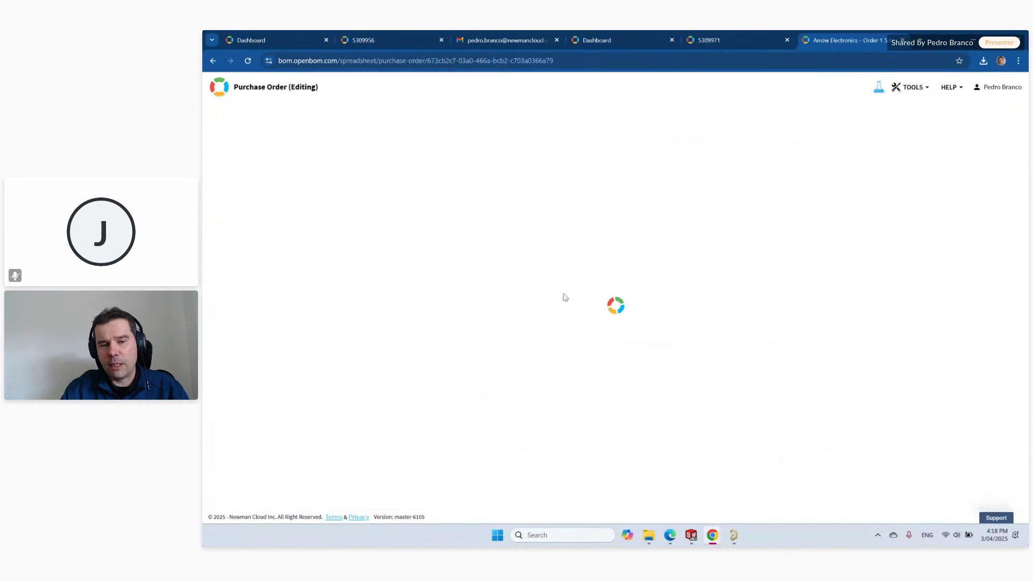
pyautogui.moveTo(383, 298)
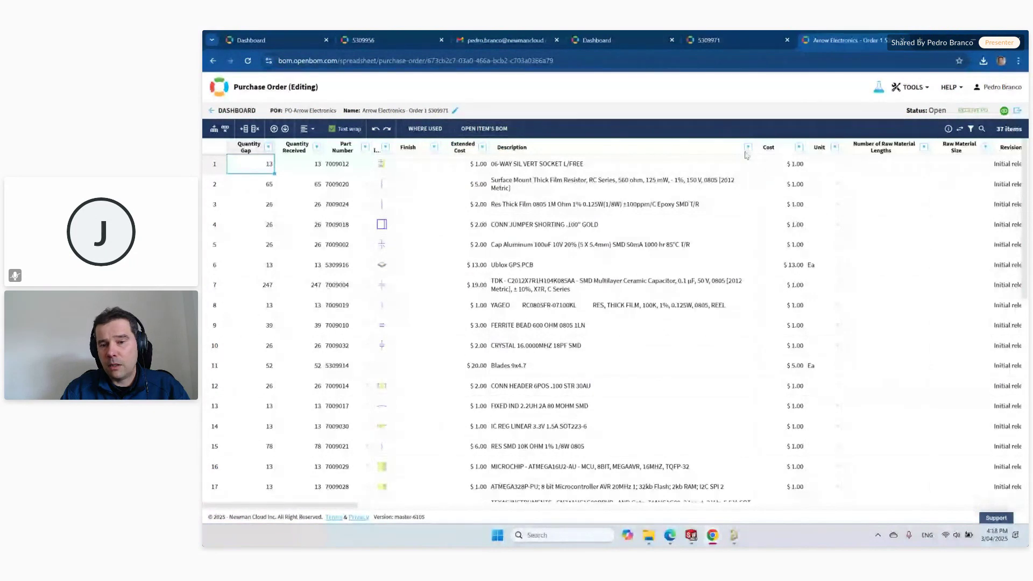
# Step: Set up a PDF export of the purchase order with only Quantity Gap, Part Number, Thumbnail Image, Description and Cost
pyautogui.click(1017, 111)
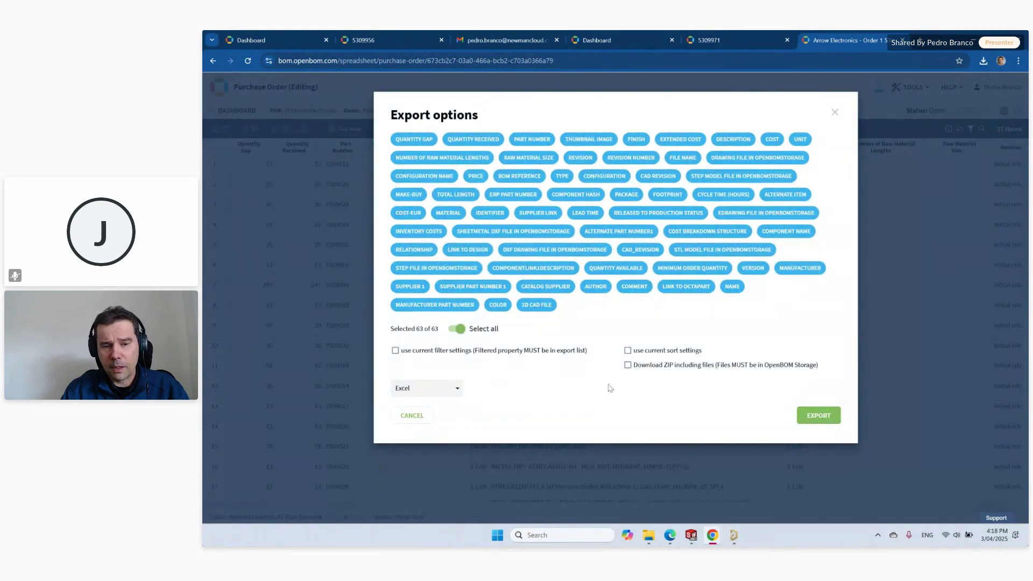
pyautogui.click(428, 388)
pyautogui.click(406, 423)
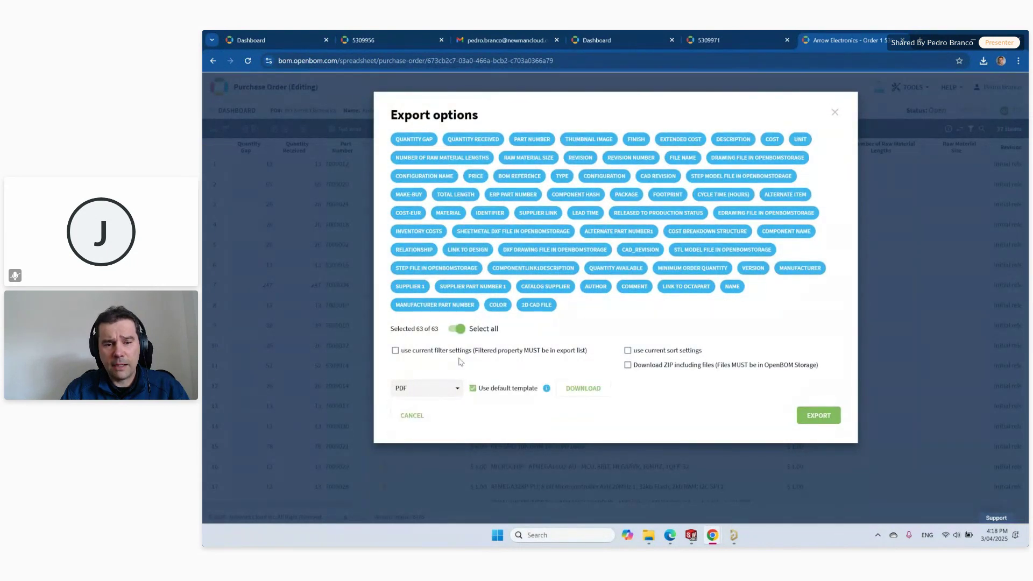
pyautogui.click(458, 329)
pyautogui.click(414, 139)
pyautogui.click(532, 139)
pyautogui.click(590, 140)
pyautogui.click(733, 140)
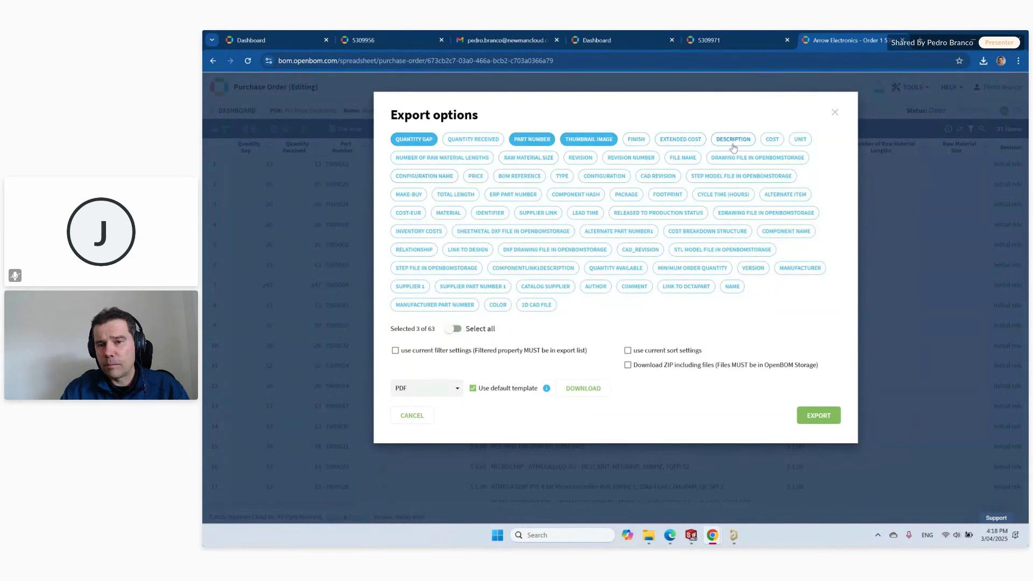
pyautogui.click(772, 139)
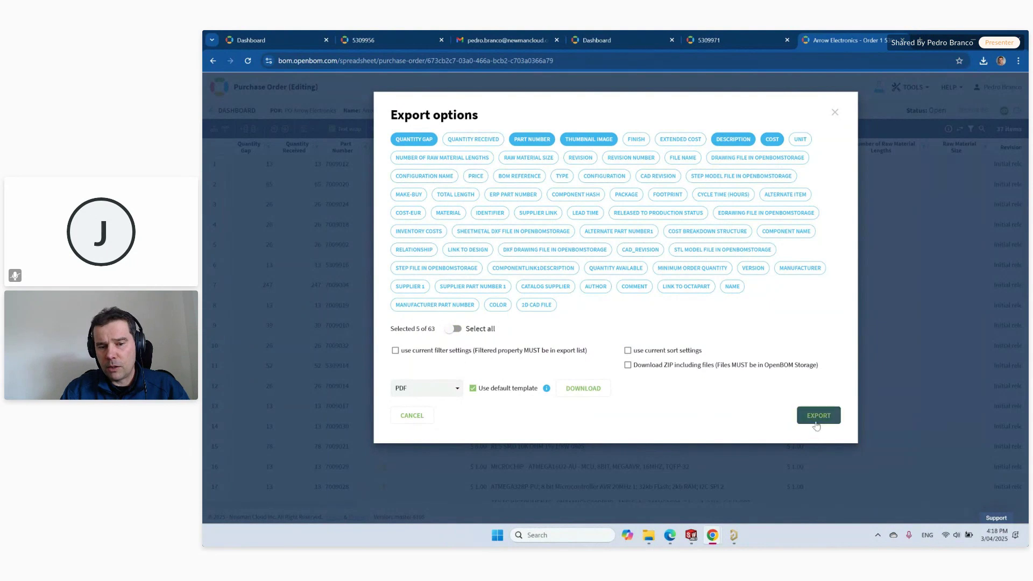
# Step: Export the purchase order with the custom template instead of the default one, and view and close the resulting PDF
pyautogui.click(503, 388)
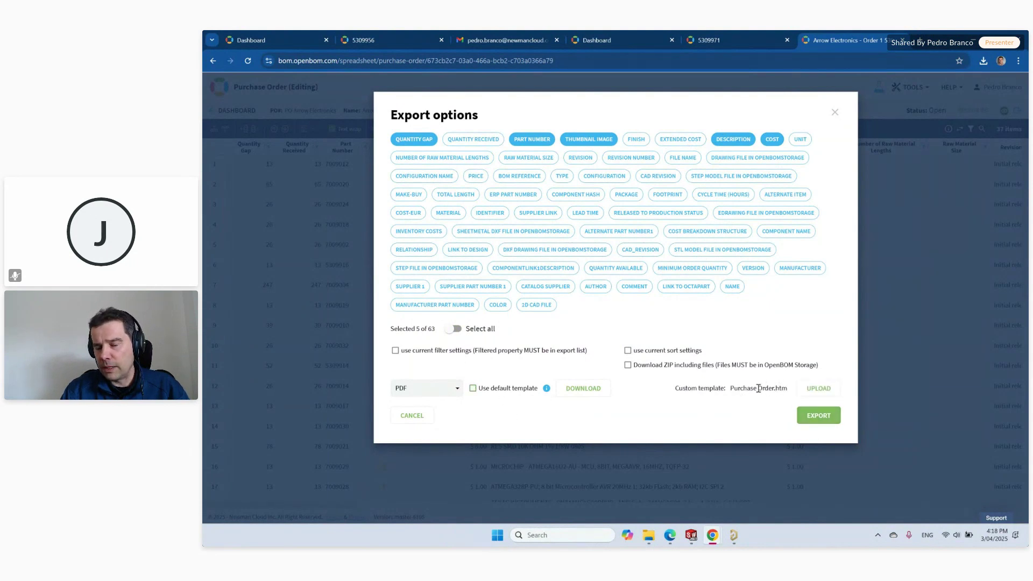
pyautogui.click(818, 421)
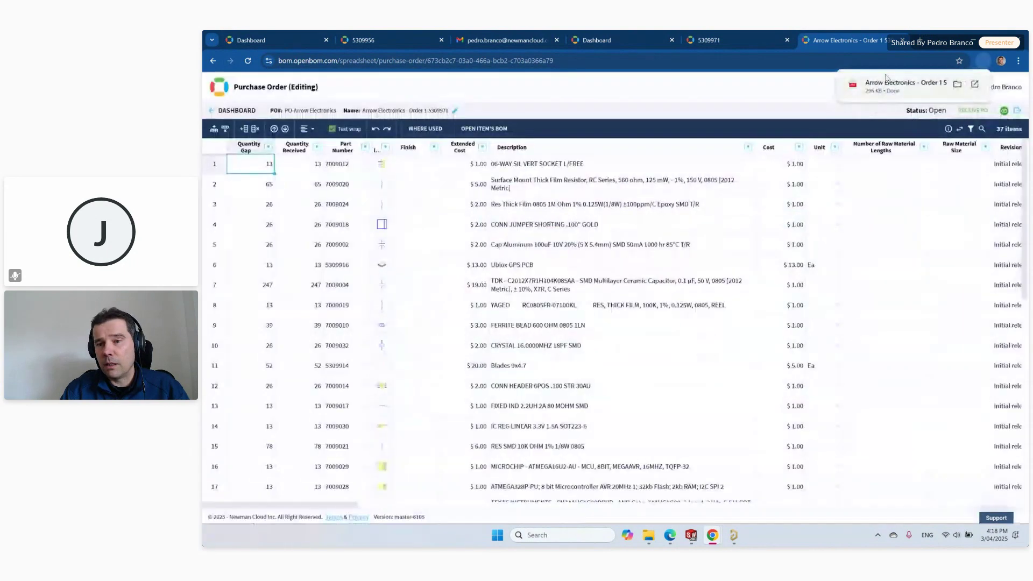
pyautogui.click(884, 91)
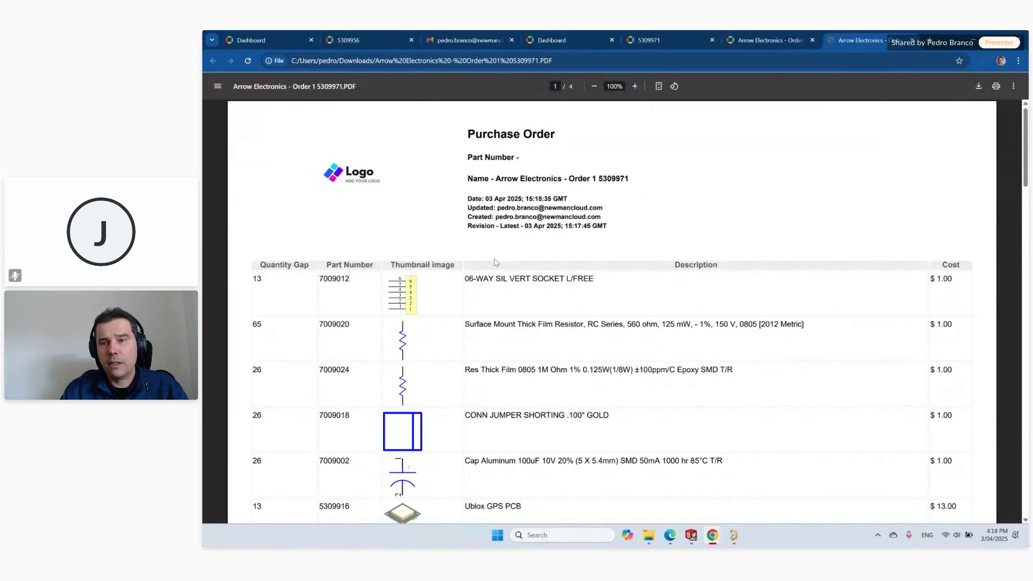
pyautogui.click(913, 40)
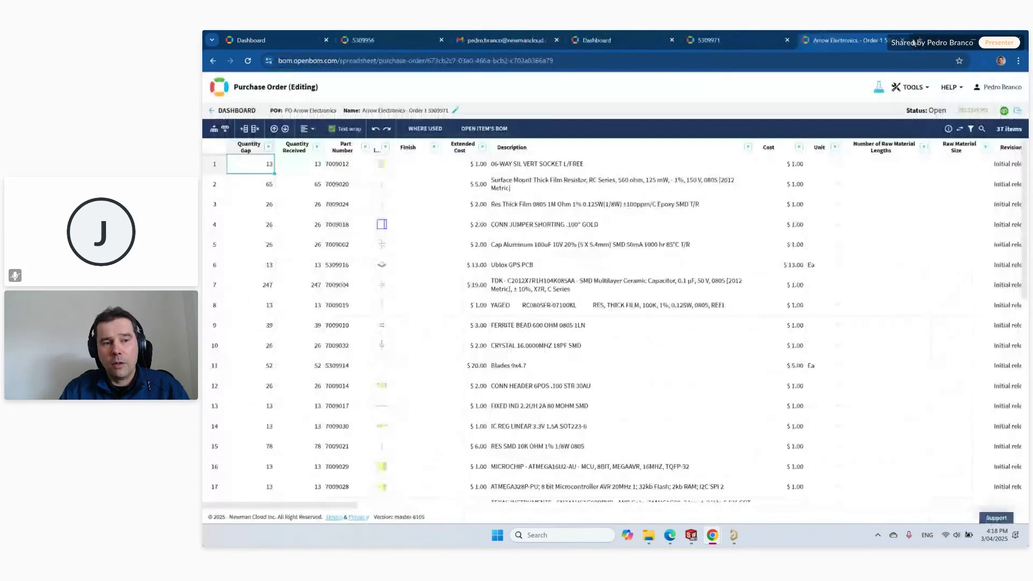
# Step: Return to the purchase orders list, open the Contract Manufacturer2Go order for Order 1 5309971 and examine its parts
pyautogui.click(237, 111)
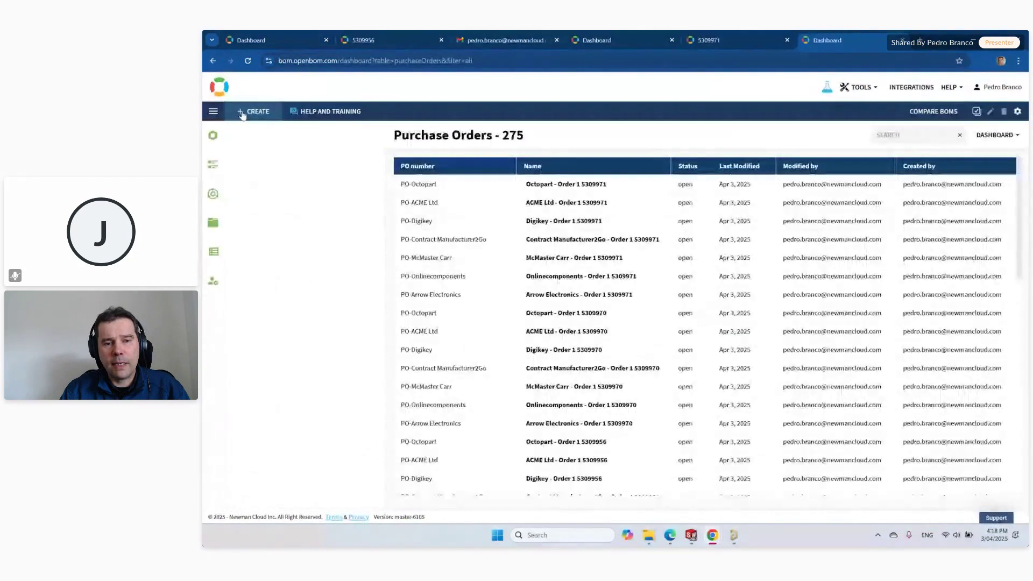
pyautogui.click(585, 243)
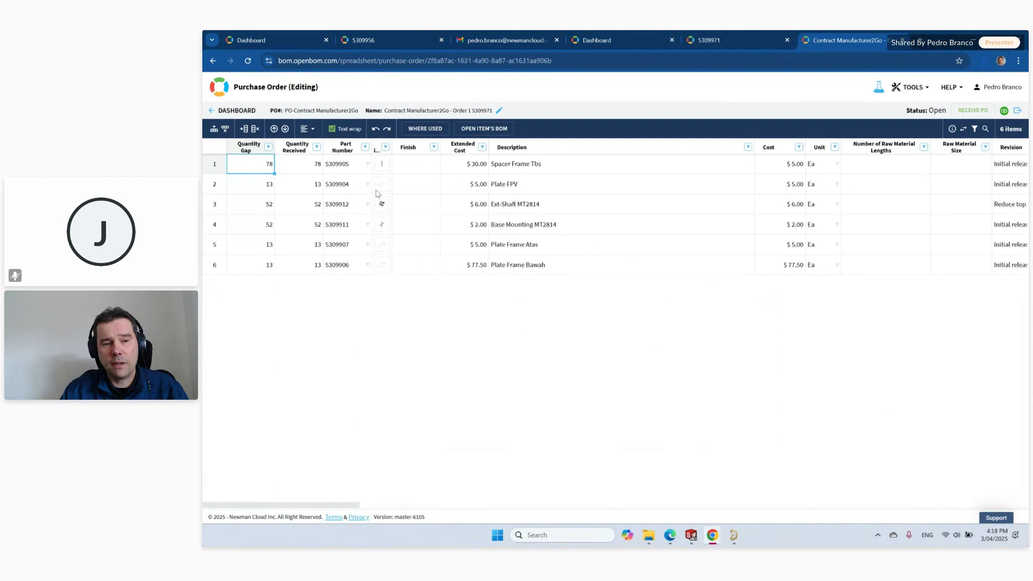
pyautogui.moveTo(385, 168)
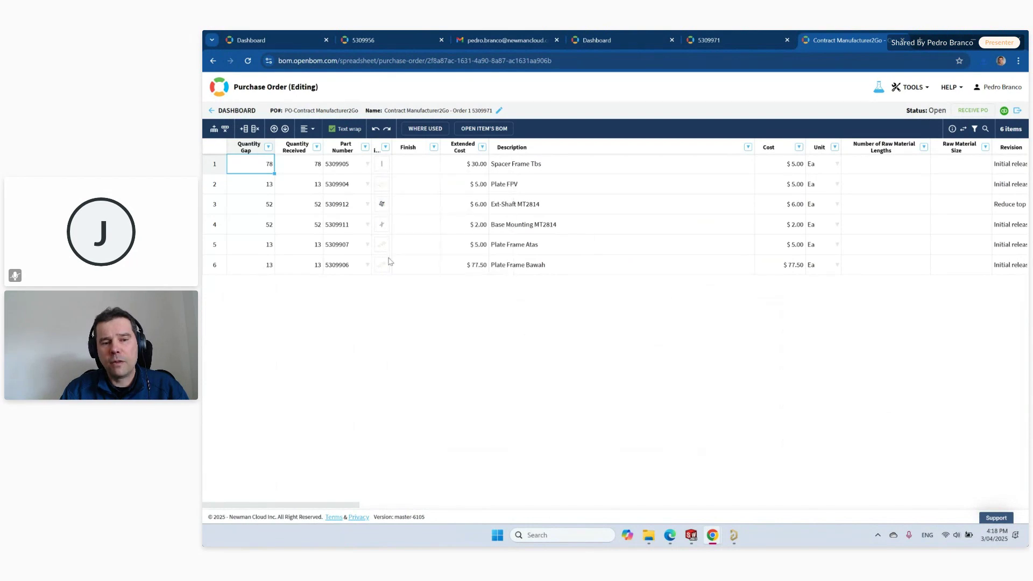
pyautogui.moveTo(383, 251)
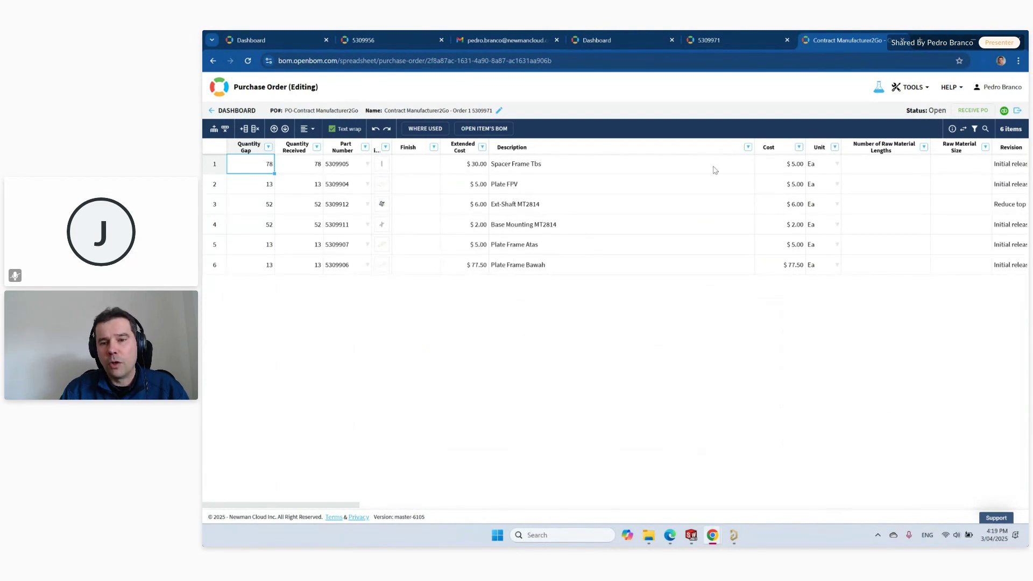
# Step: Freeze the purchase order columns up to Description and narrow the Description column
pyautogui.click(748, 148)
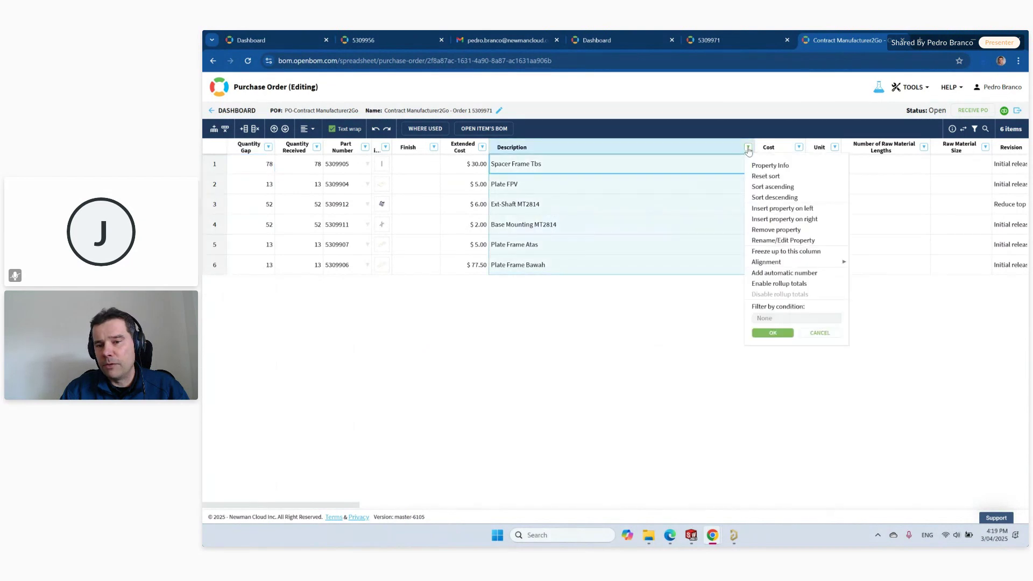
pyautogui.click(798, 251)
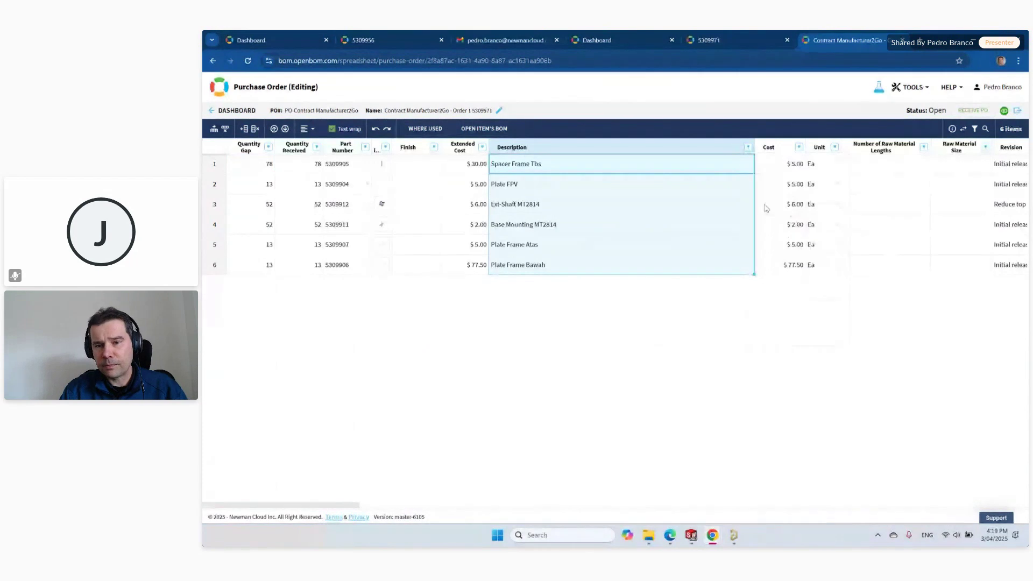
pyautogui.moveTo(754, 146); pyautogui.dragTo(605, 143)
# Step: View the drawing PDF of the Ext-Shaft MT2814 from its stored drawing link and close it
pyautogui.moveTo(353, 506); pyautogui.dragTo(434, 503)
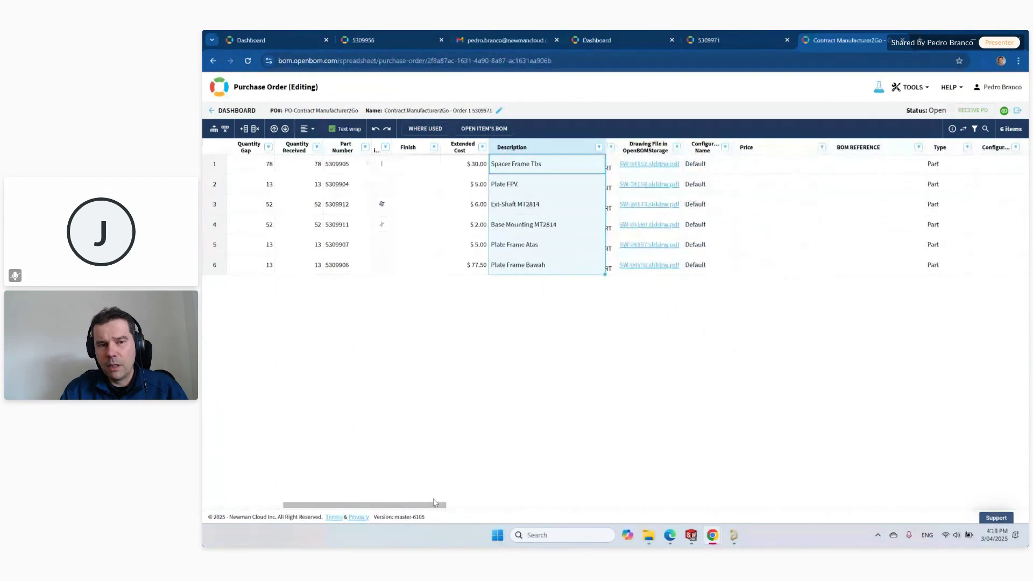
pyautogui.click(649, 211)
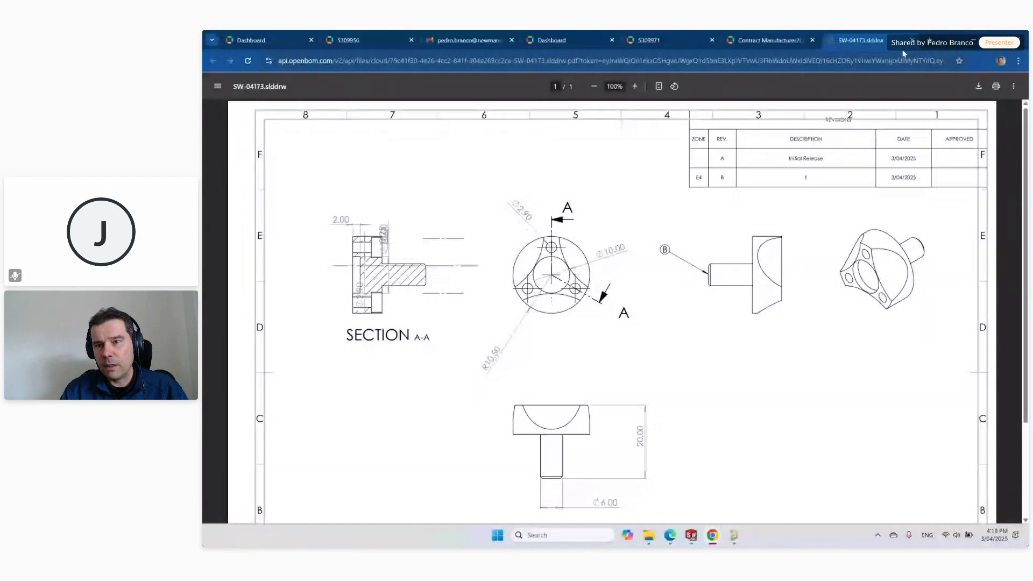
pyautogui.click(913, 40)
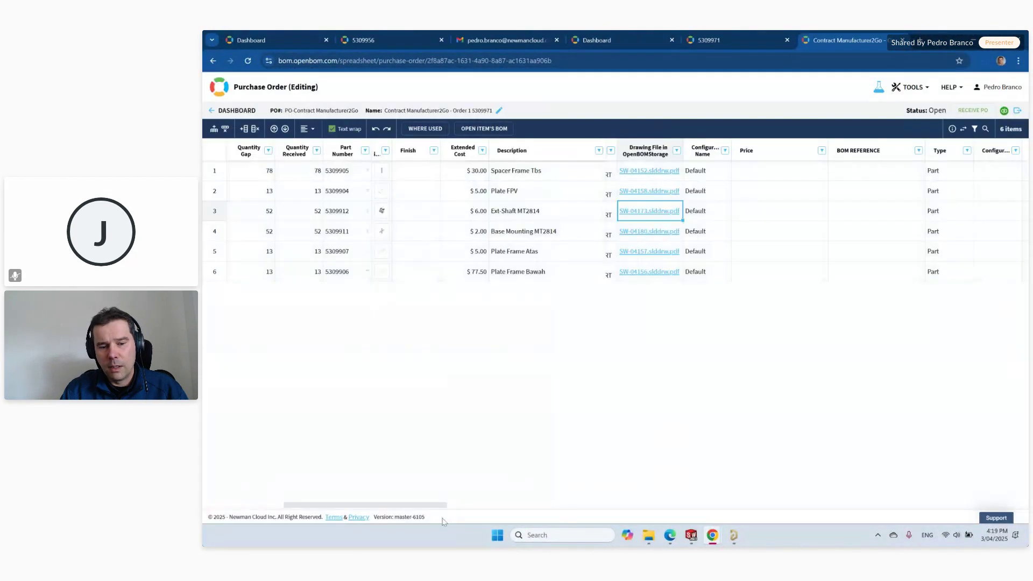
# Step: Turn off text wrap and download the sheet metal DXF file SW-04157.SLDPRT.dxf of the Plate Frame Atas
pyautogui.moveTo(425, 505); pyautogui.dragTo(605, 517)
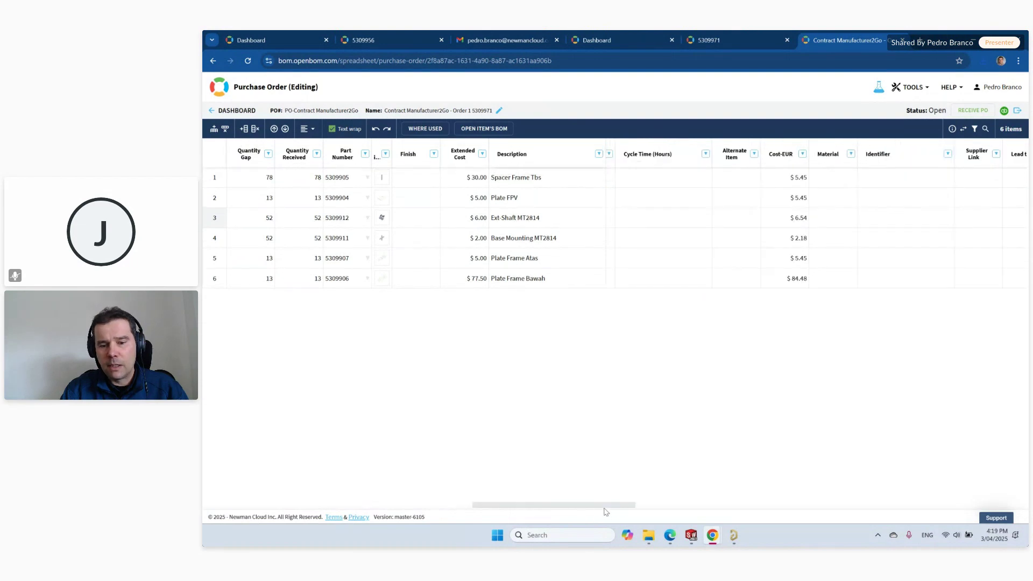
pyautogui.click(341, 129)
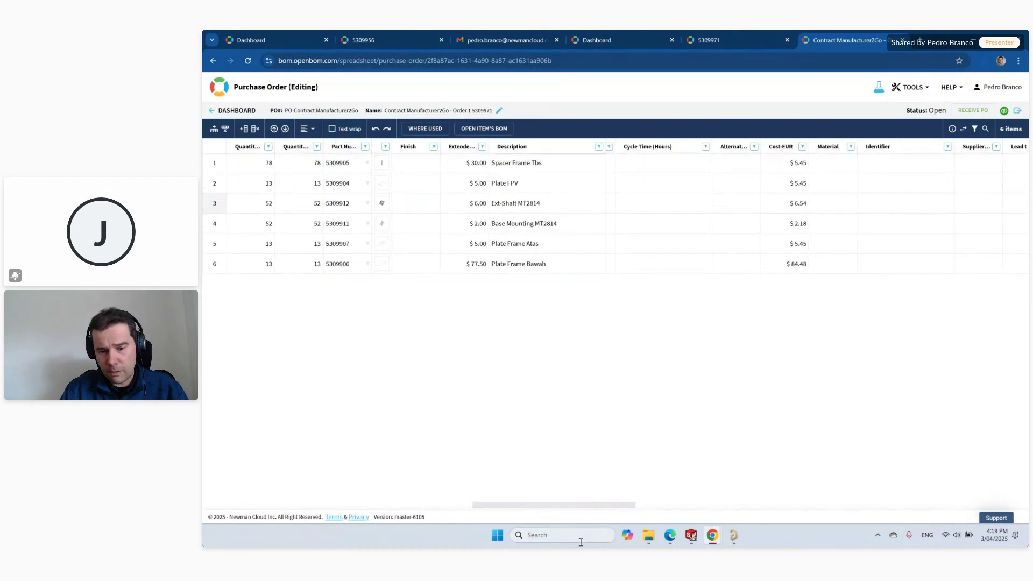
pyautogui.moveTo(615, 508); pyautogui.dragTo(723, 510)
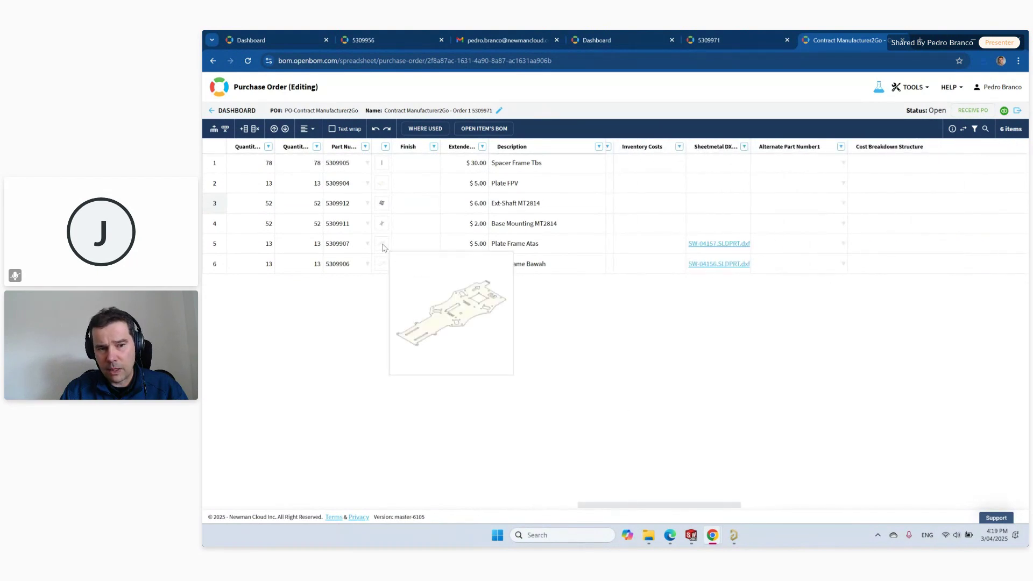
pyautogui.click(719, 244)
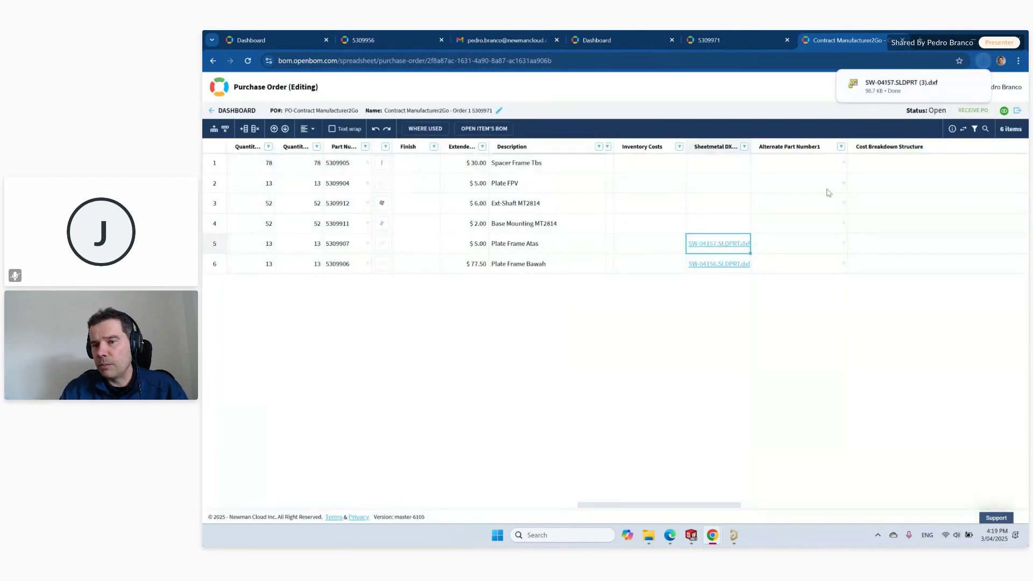
# Step: View the downloaded DXF flat pattern of the Plate Frame Atas in eDrawings and close it
pyautogui.click(905, 87)
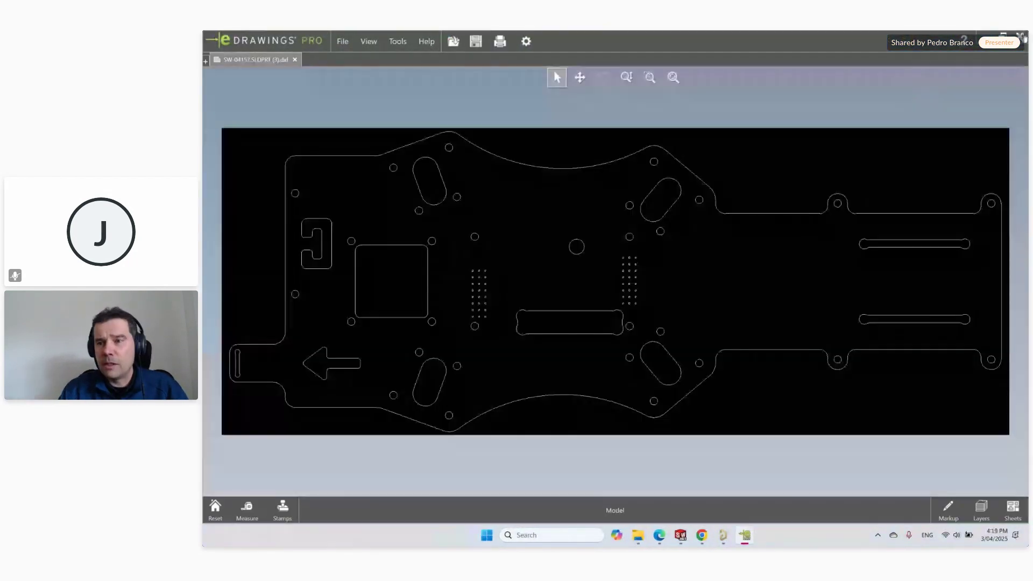
pyautogui.click(1020, 36)
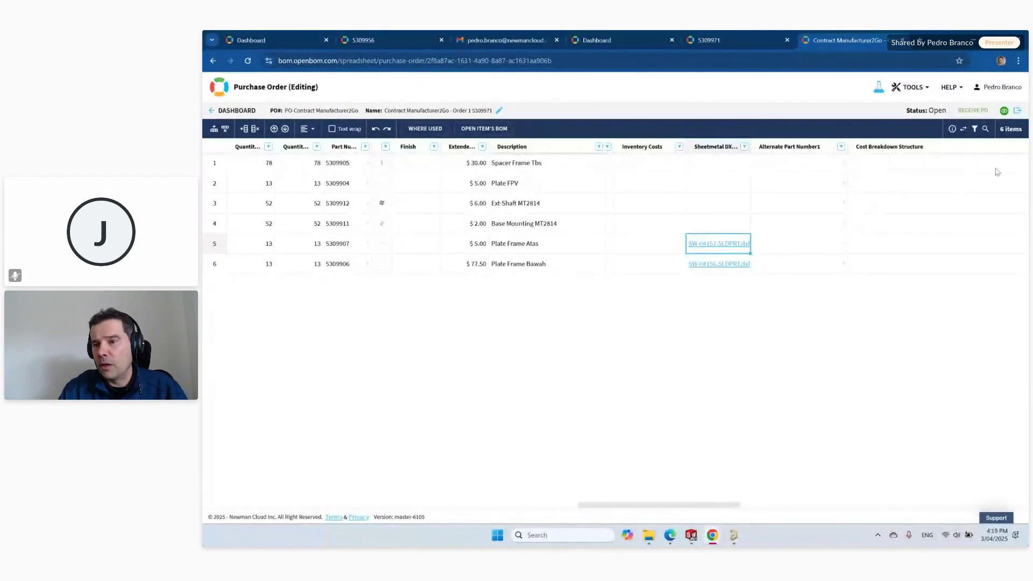
# Step: Export the purchase order with all properties as a PDF in a ZIP including its stored files, examine the archive and close it
pyautogui.click(1018, 110)
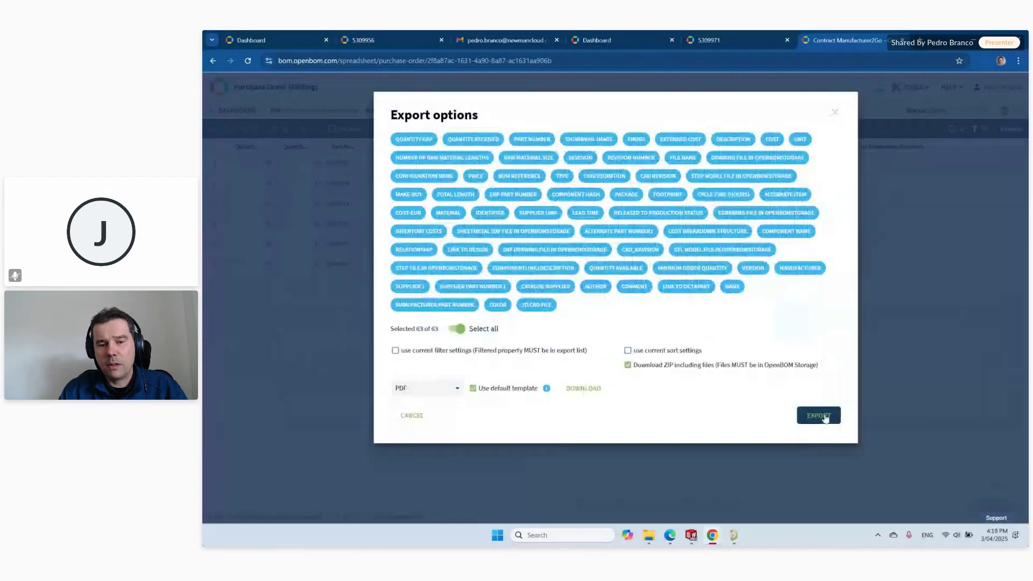
pyautogui.click(819, 415)
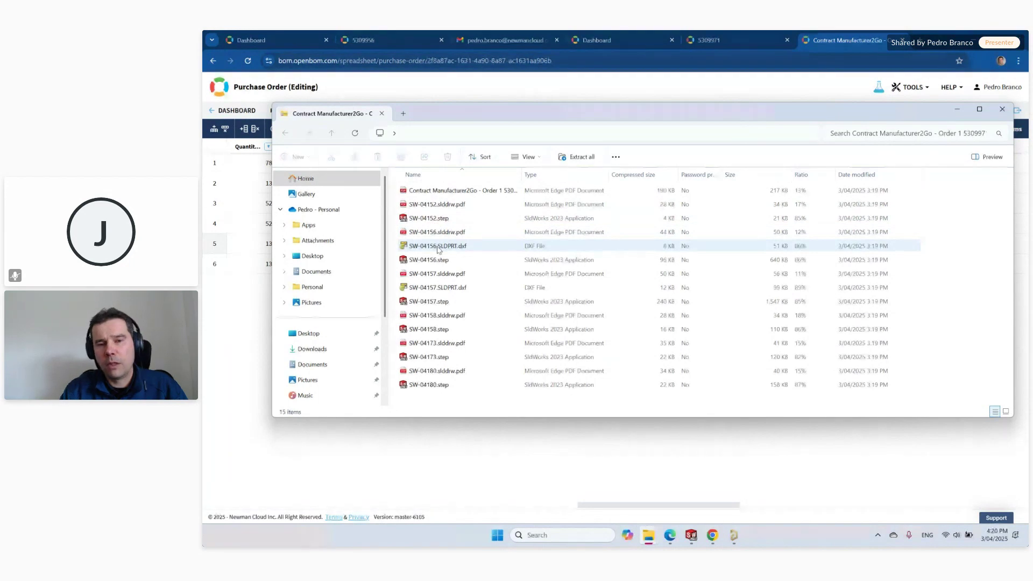
pyautogui.click(1003, 111)
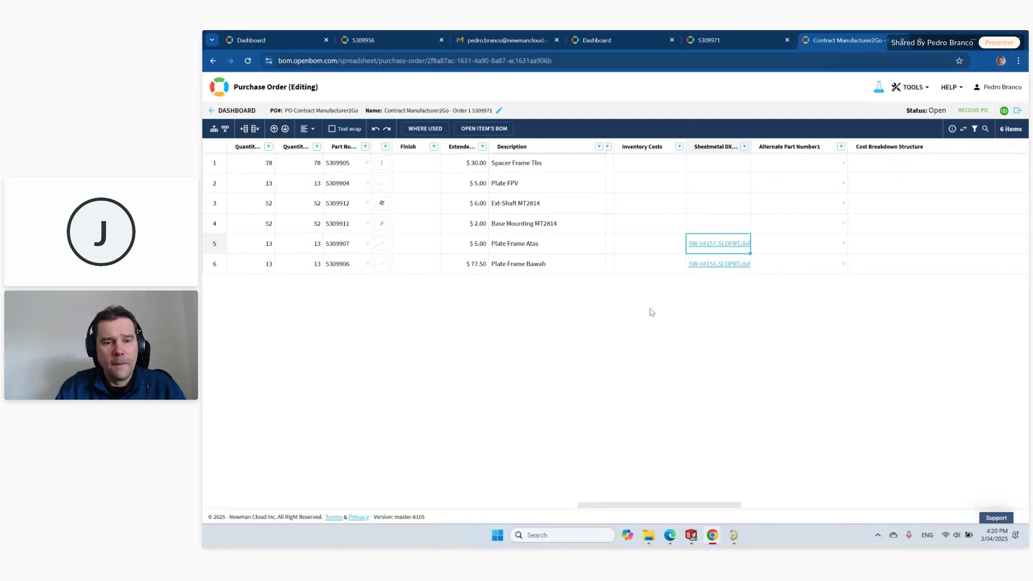
pyautogui.click(293, 41)
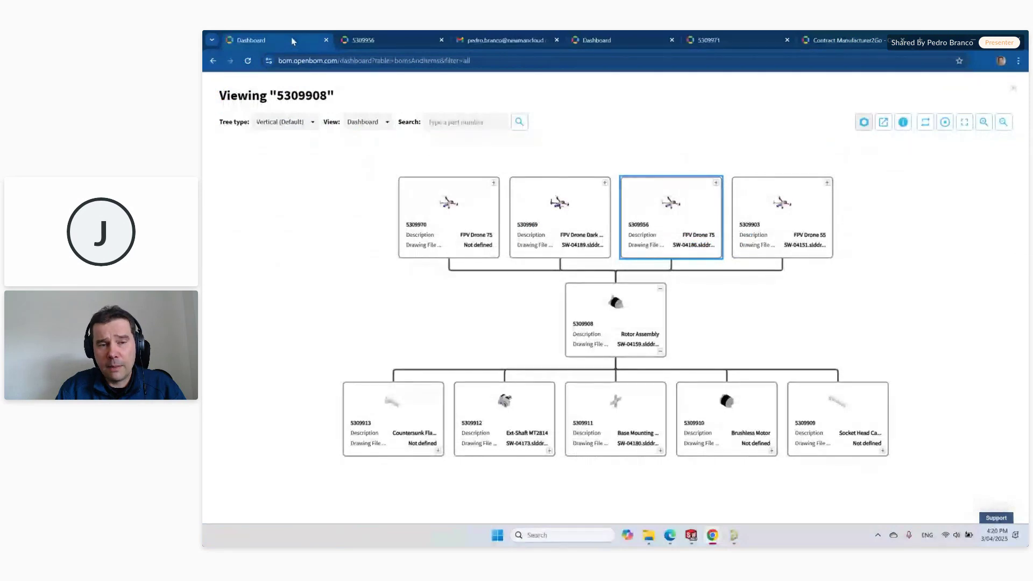
pyautogui.click(706, 41)
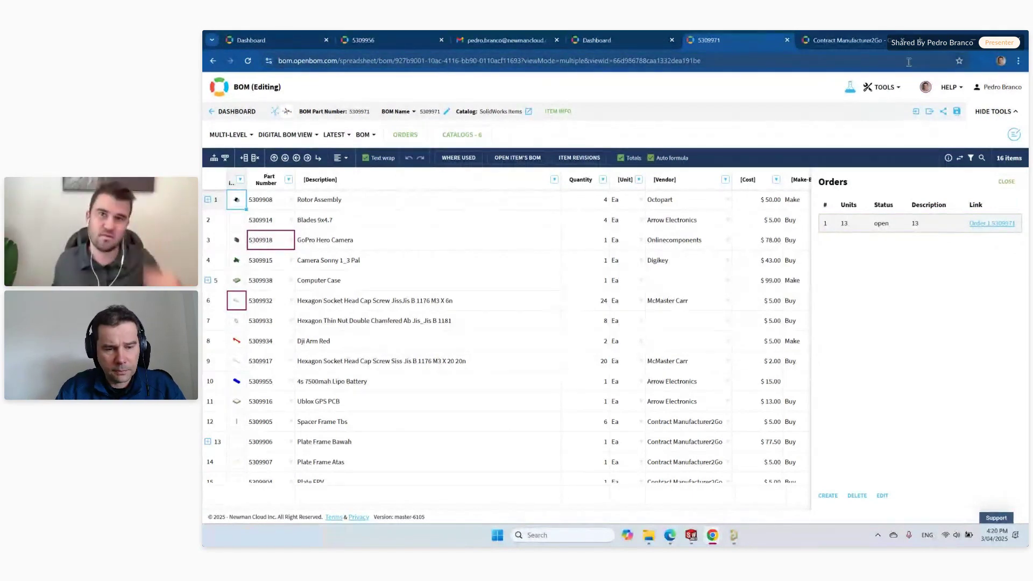
pyautogui.moveTo(908, 40); pyautogui.dragTo(909, 67)
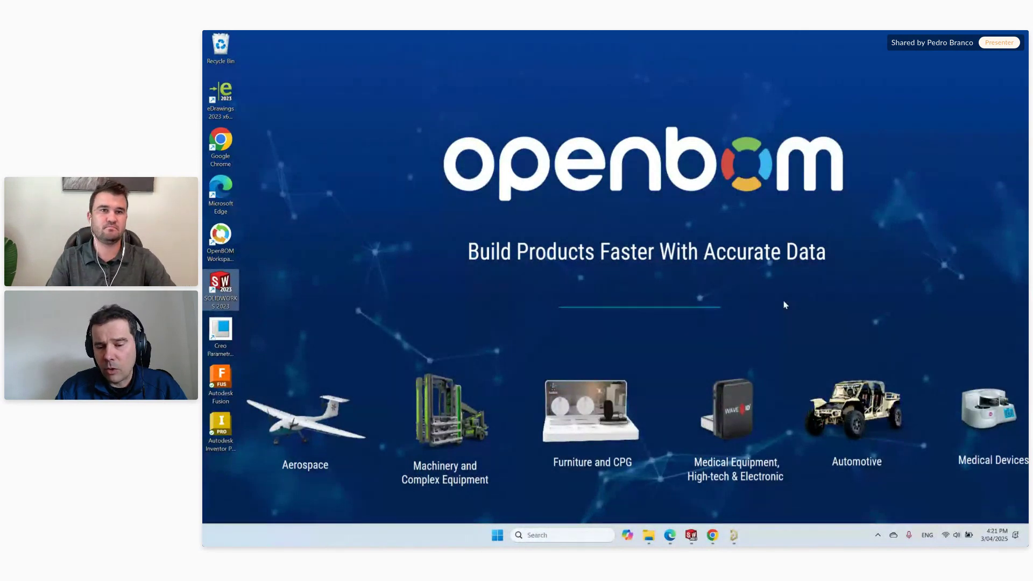
# Step: Return to the browser, leave the 5309971 BOM for the dashboard and view the Vendor Lists under Production Planning
pyautogui.click(712, 535)
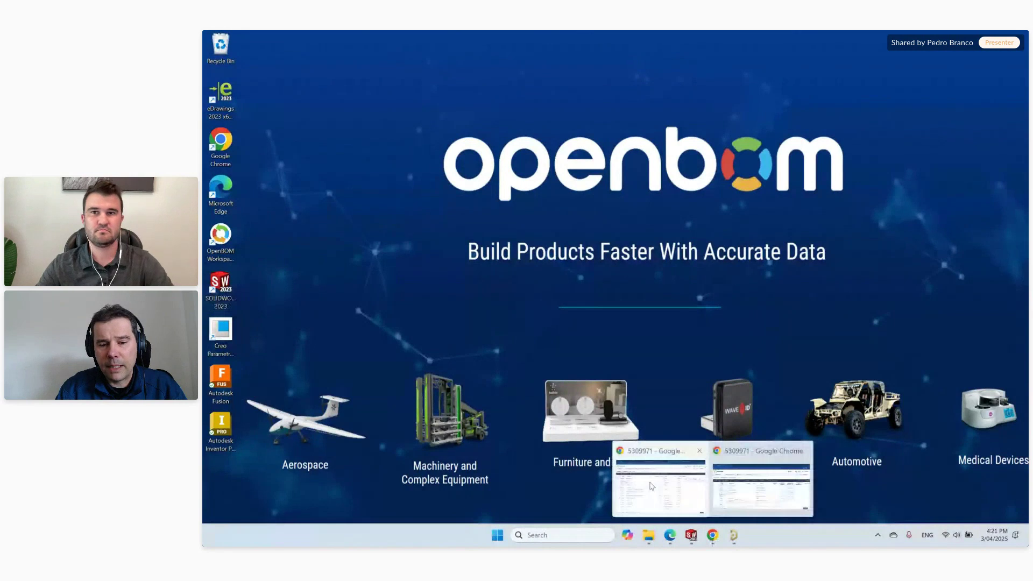
pyautogui.click(651, 486)
pyautogui.click(218, 88)
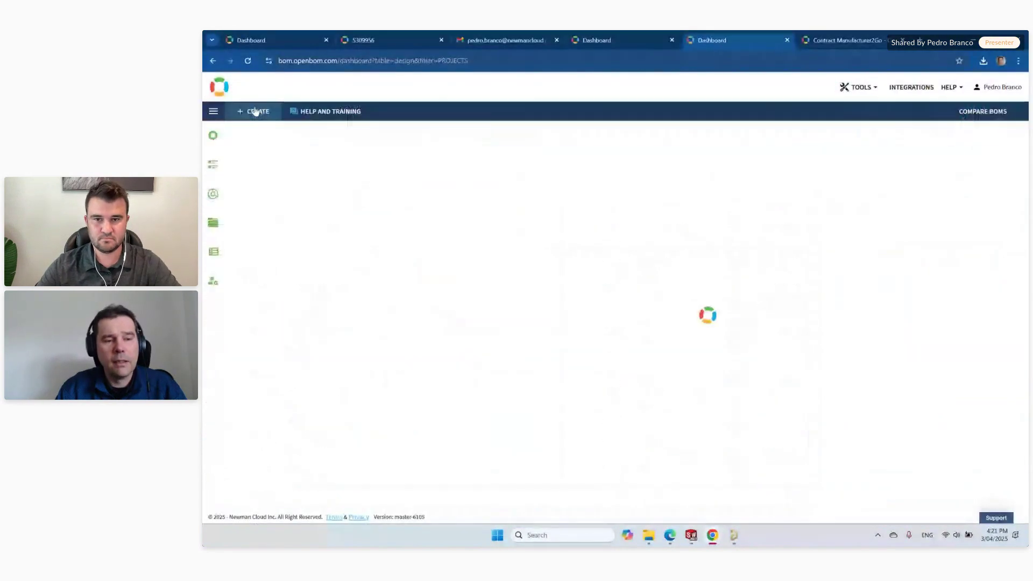
pyautogui.click(213, 165)
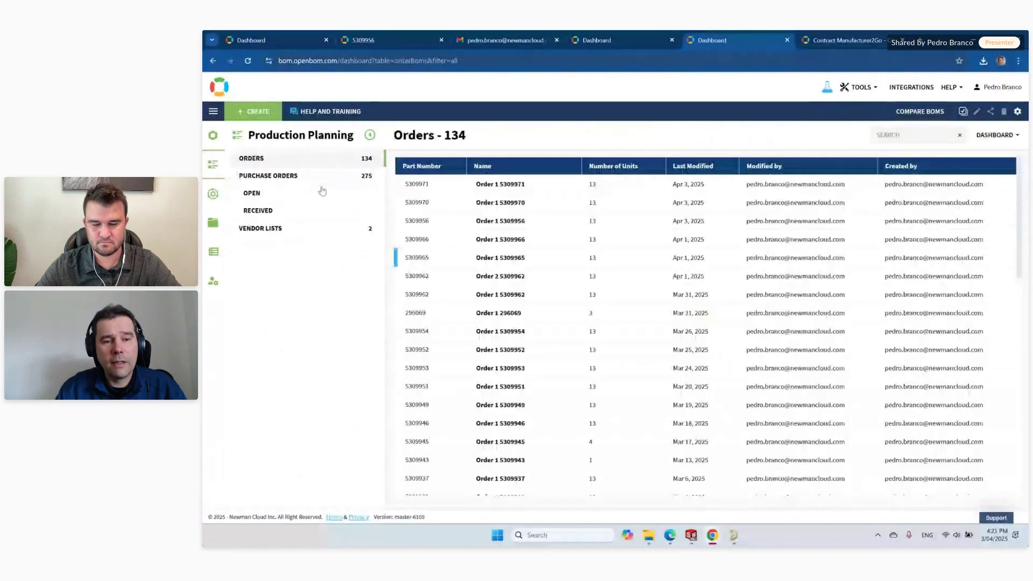
pyautogui.click(260, 228)
pyautogui.moveTo(455, 202); pyautogui.dragTo(255, 196)
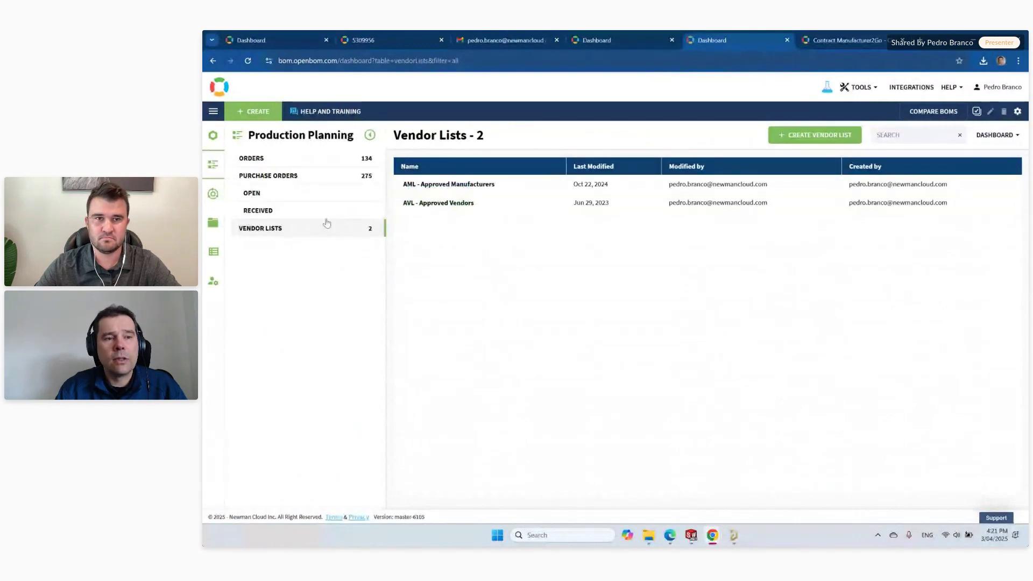
# Step: Open the SolidWorks Items catalog from the 5309956 BOM and sort its items by part number
pyautogui.click(399, 42)
pyautogui.click(392, 236)
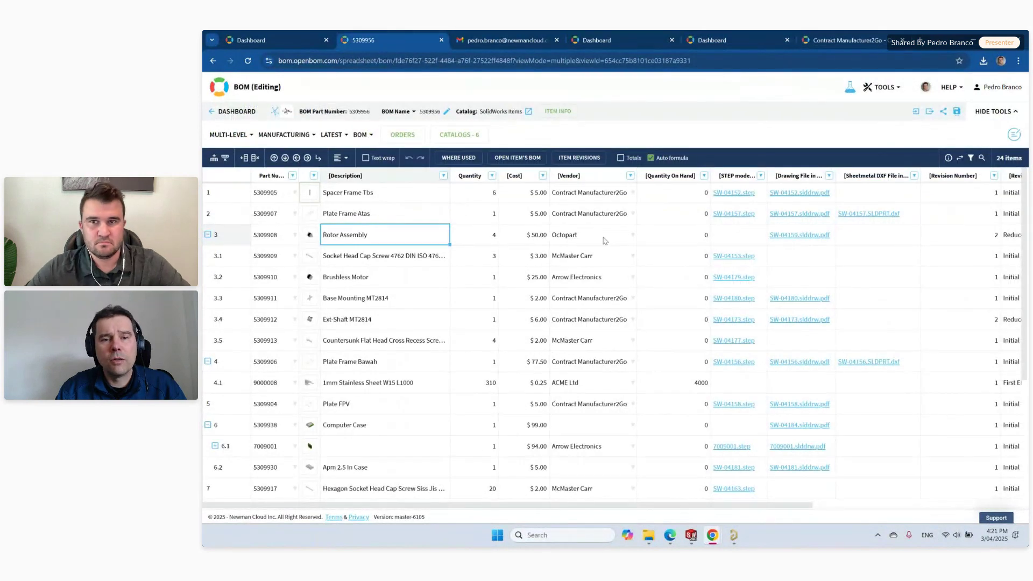
pyautogui.click(529, 113)
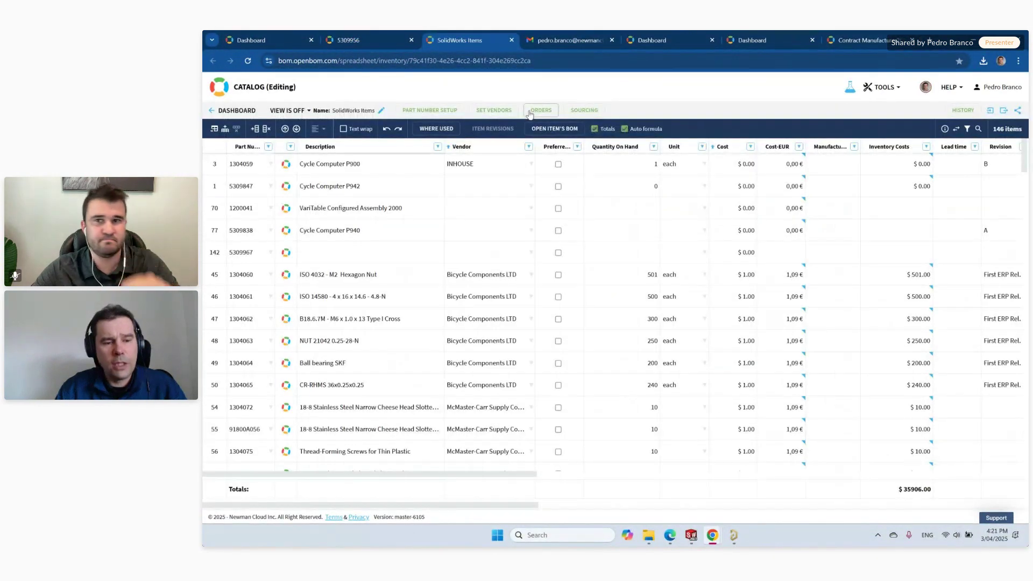
pyautogui.moveTo(1024, 351); pyautogui.dragTo(1021, 155)
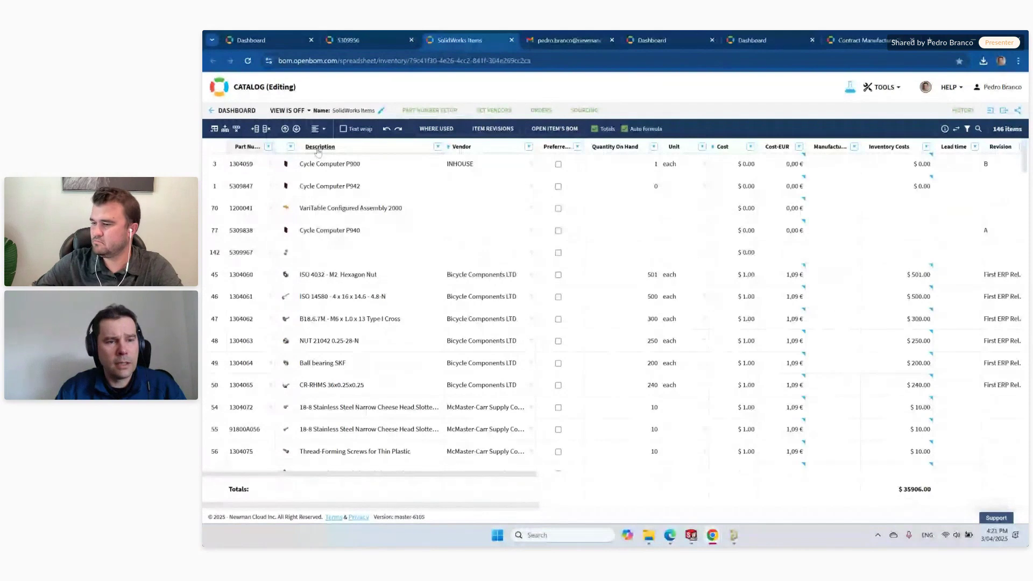
pyautogui.click(248, 148)
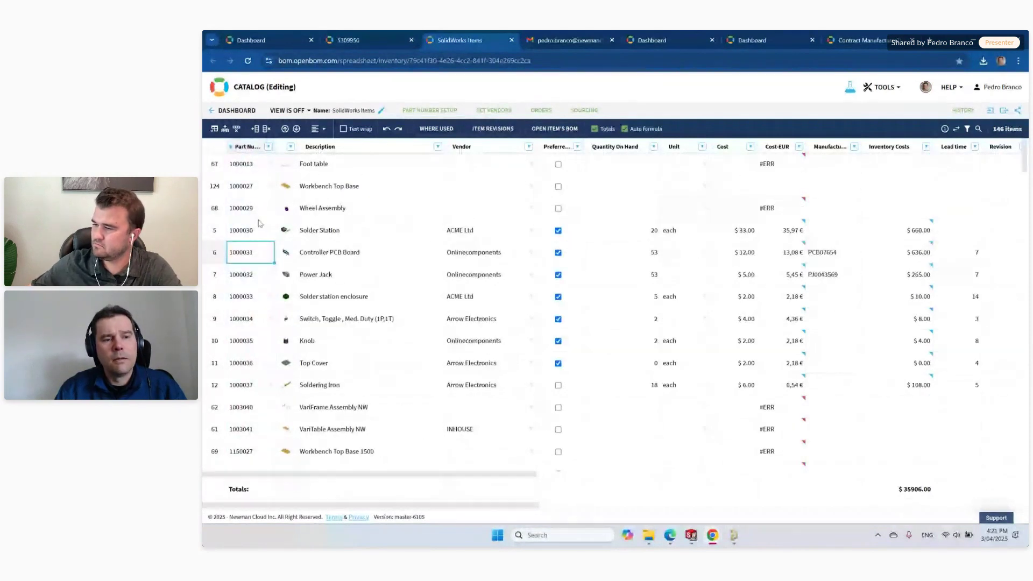
# Step: Show the sourcing of the Controller PCB Board and make Arrow Electronics, followed by Woodwork Corp, its preferred vendor
pyautogui.click(253, 259)
pyautogui.press('Right')
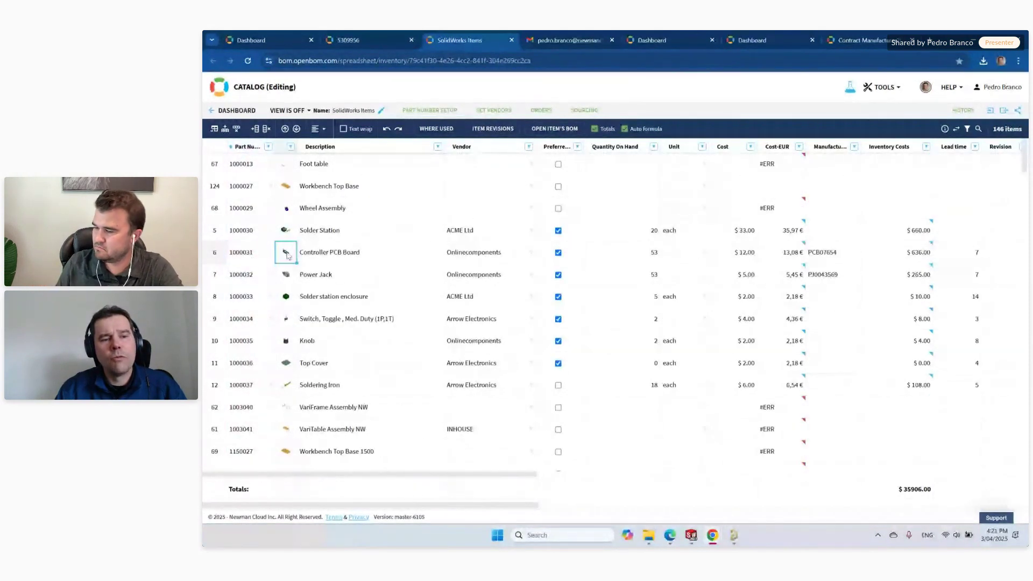
pyautogui.moveTo(769, 260)
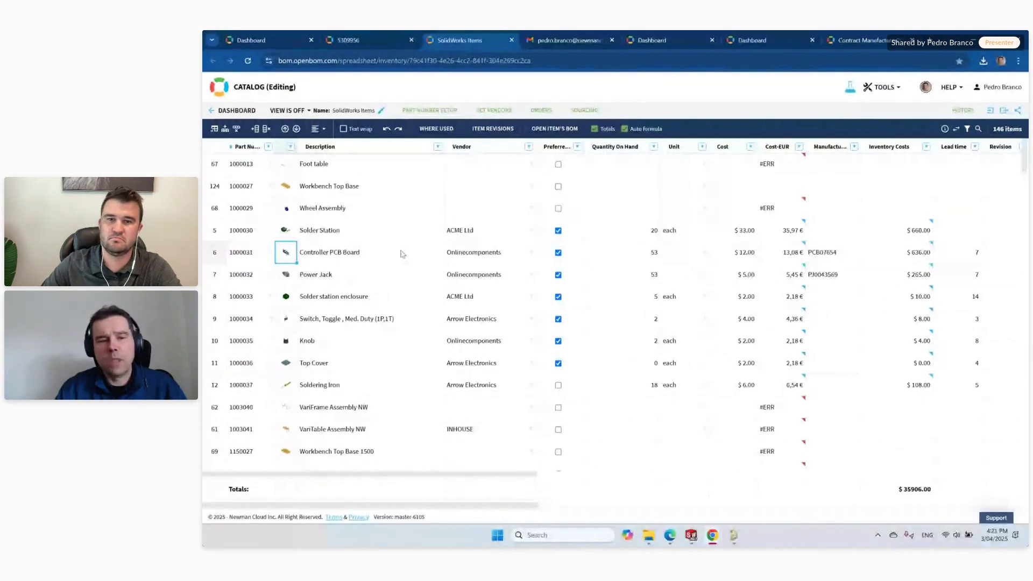
pyautogui.click(514, 254)
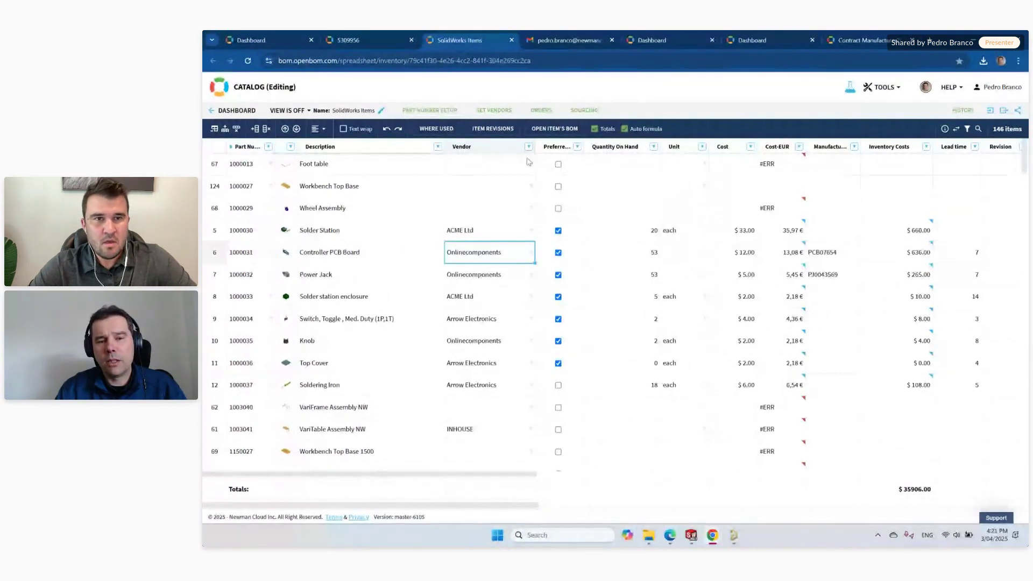
pyautogui.click(587, 117)
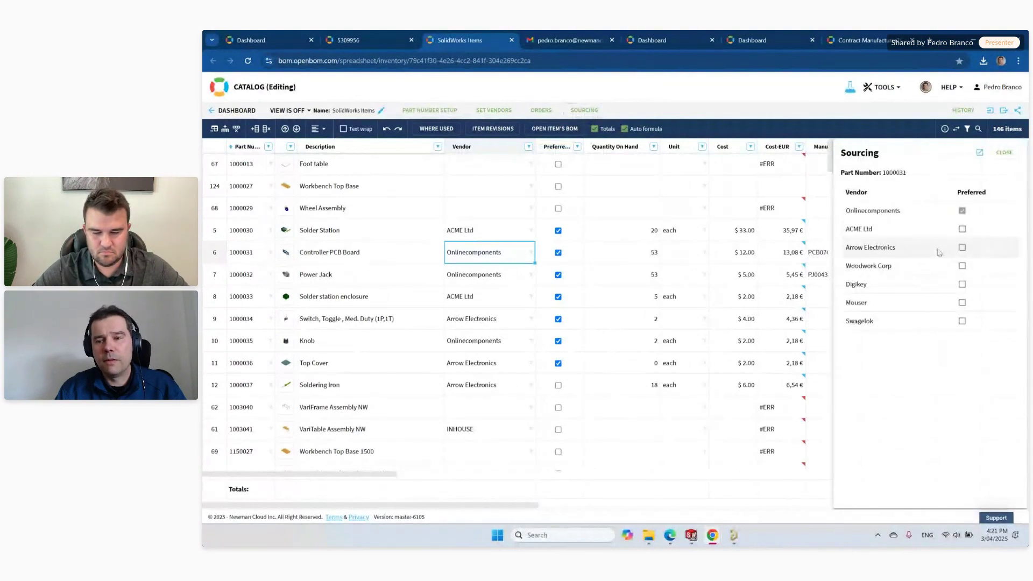
pyautogui.click(962, 248)
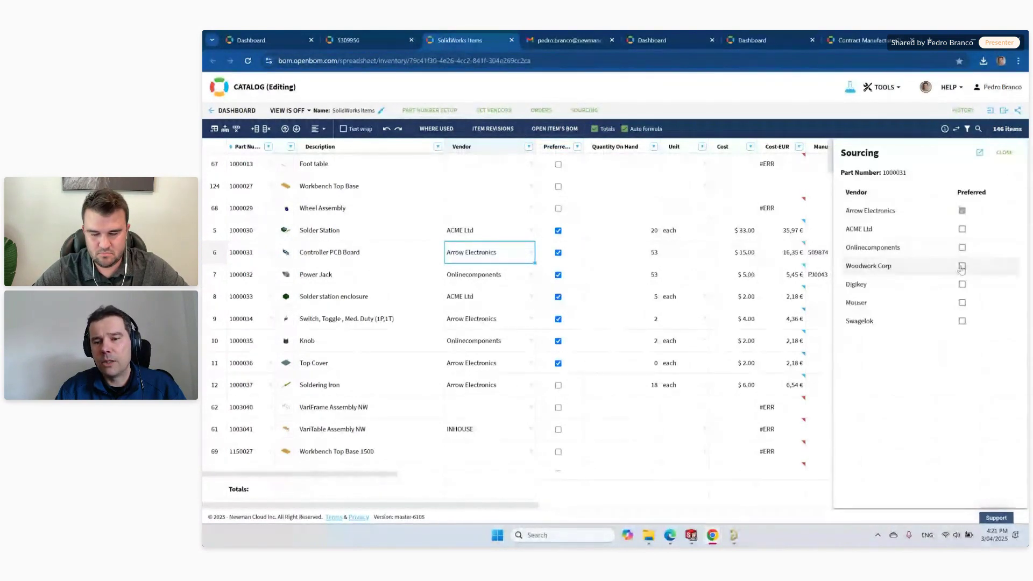
pyautogui.click(962, 267)
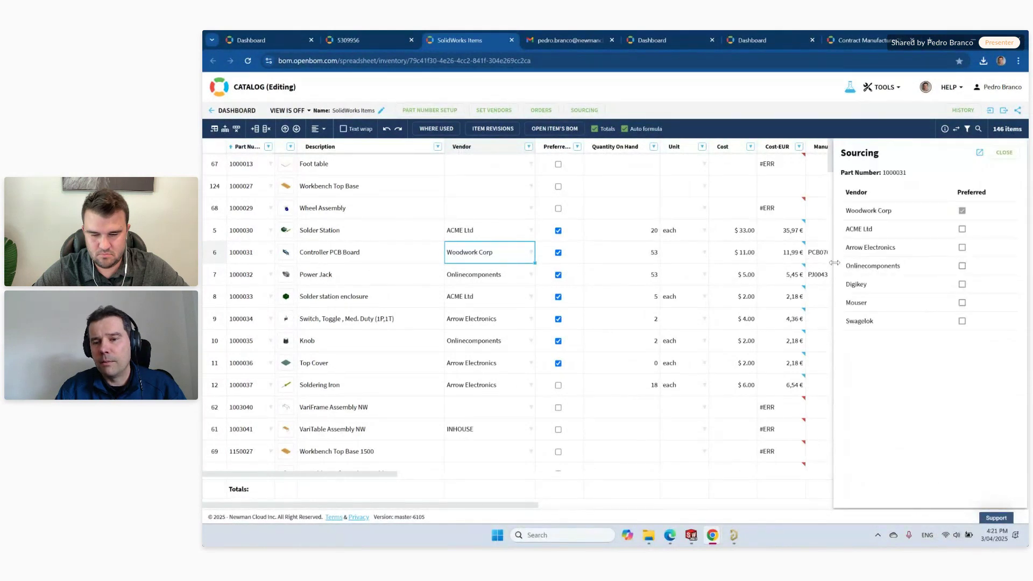
# Step: Widen the manufacturer part number column and switch the Controller PCB Board's preferred vendor to Onlinecomponents and finally Arrow Electronics
pyautogui.moveTo(522, 506); pyautogui.dragTo(544, 511)
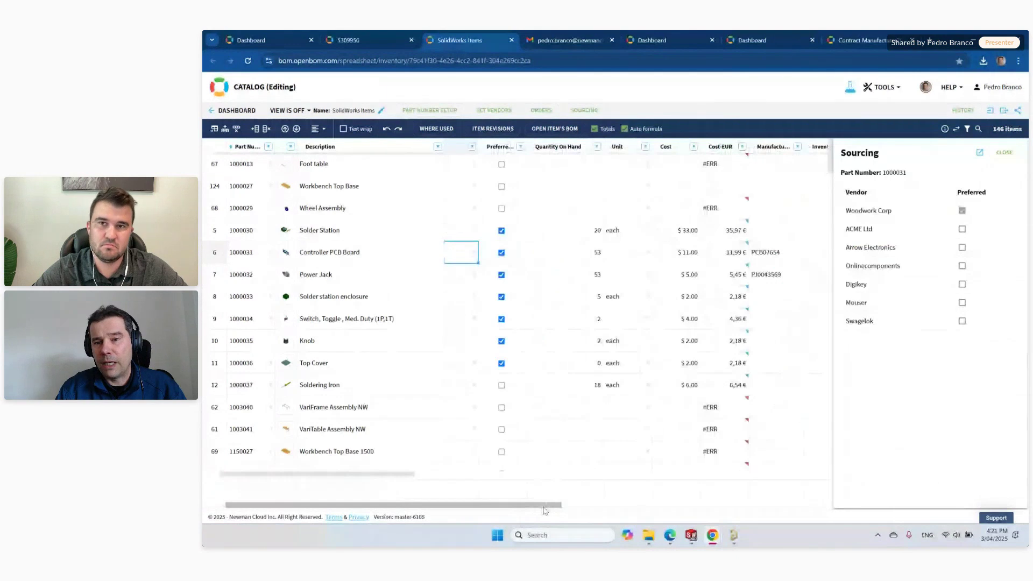
pyautogui.moveTo(806, 145); pyautogui.dragTo(821, 145)
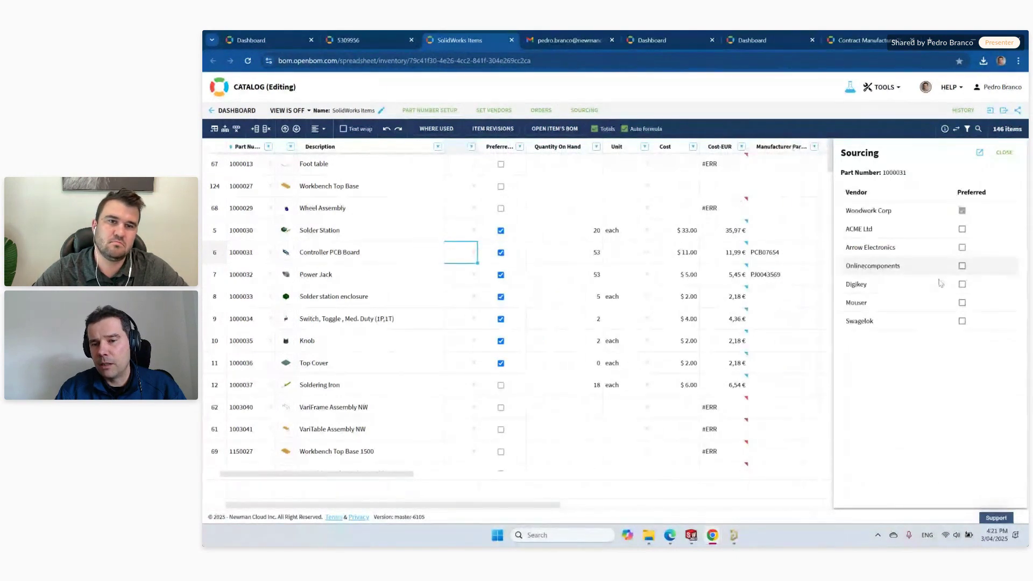
pyautogui.click(962, 266)
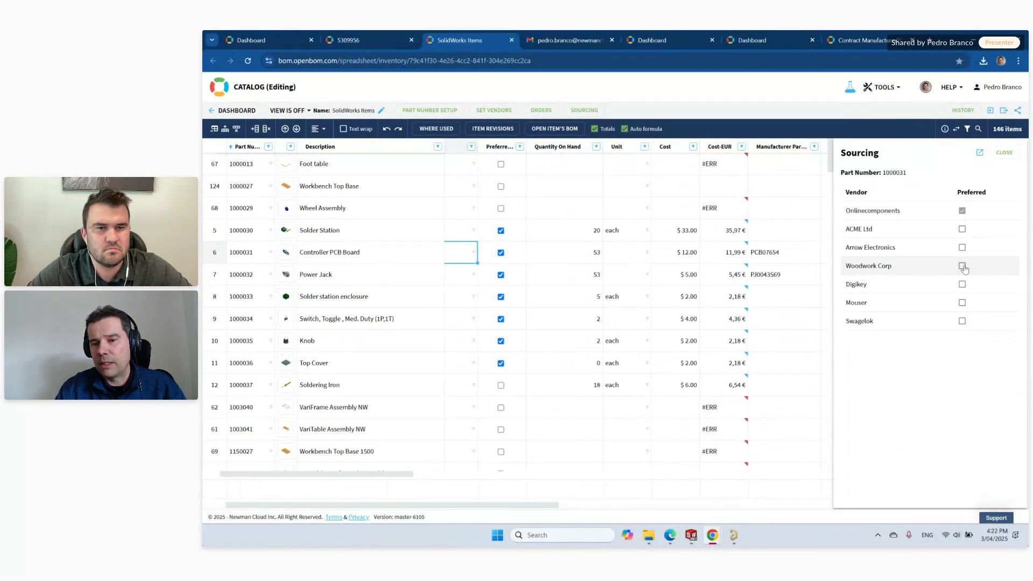
pyautogui.click(961, 247)
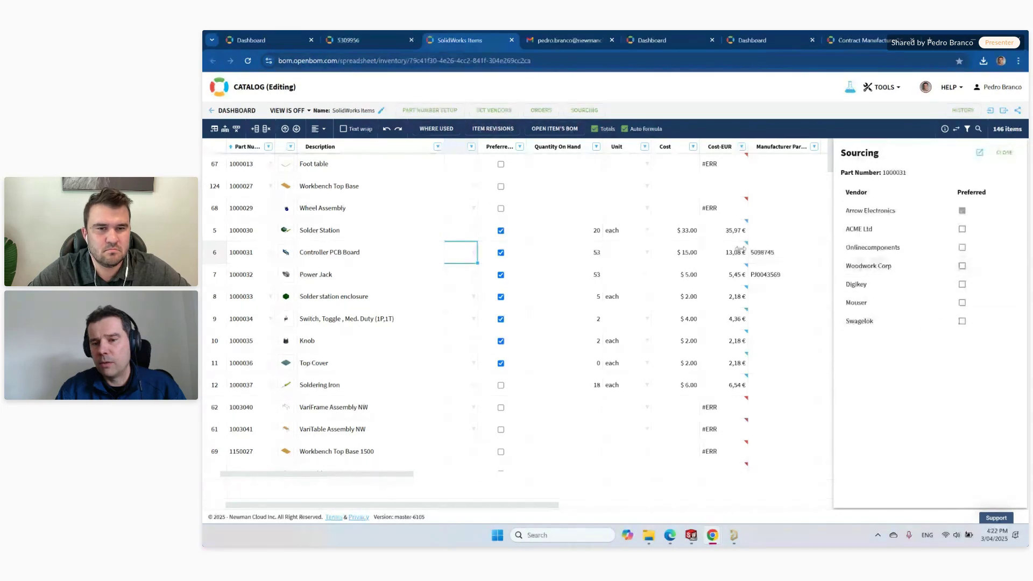
pyautogui.click(220, 252)
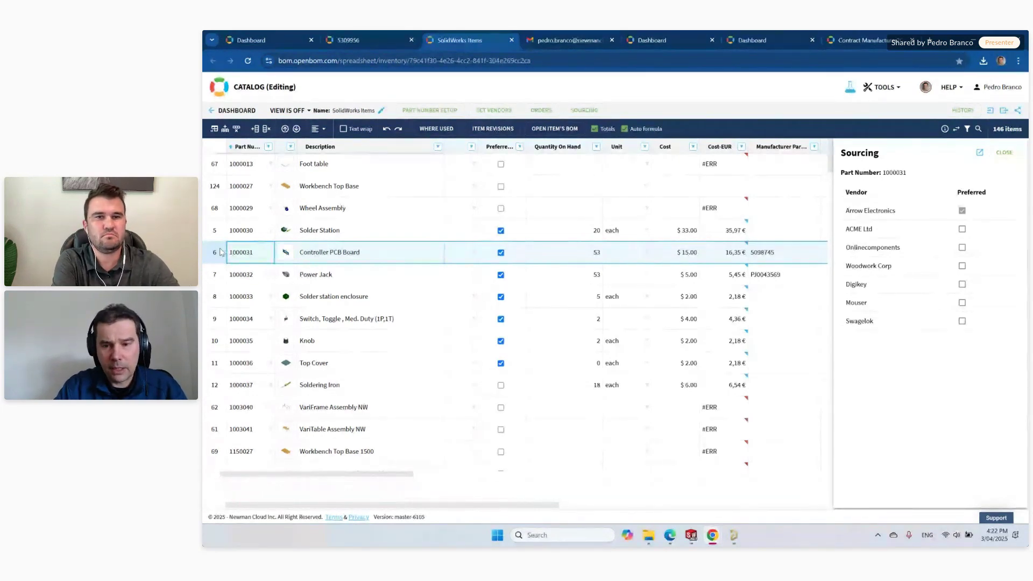
pyautogui.press('super+d')
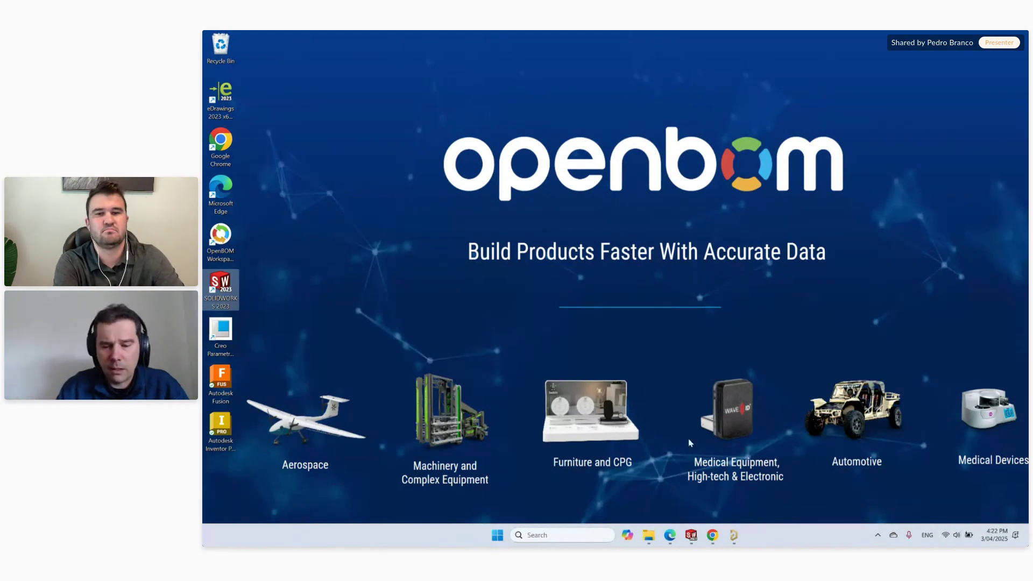
pyautogui.moveTo(712, 535)
pyautogui.moveTo(747, 481)
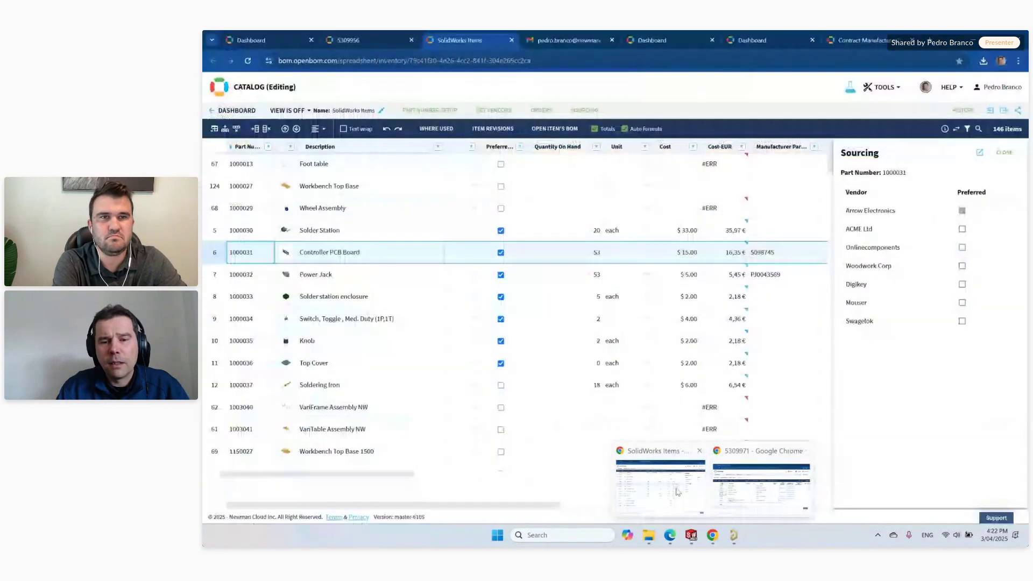
pyautogui.click(661, 484)
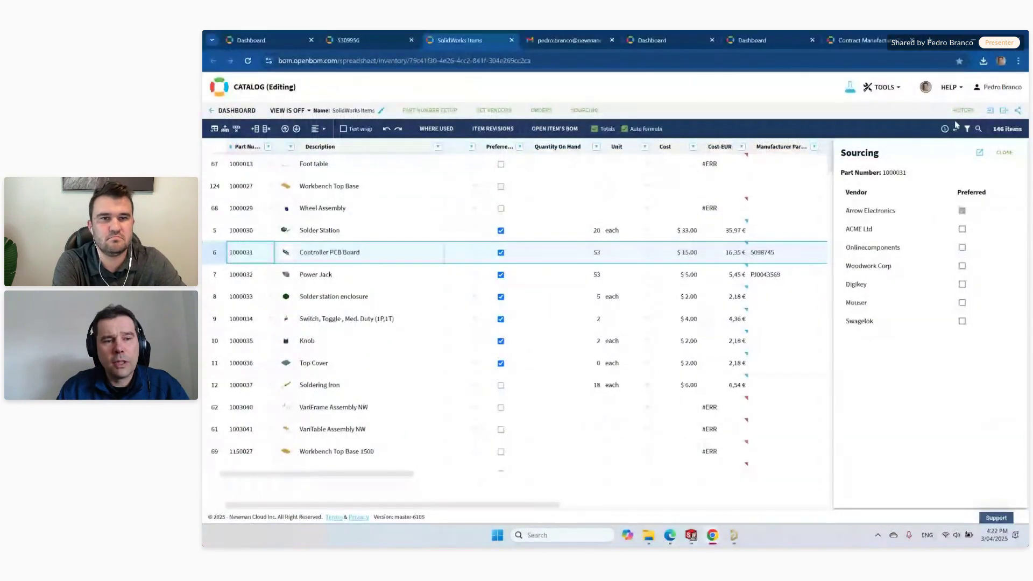
# Step: Close the catalog's sourcing details and switch the 5309956 BOM to the Purchased Items view
pyautogui.click(956, 128)
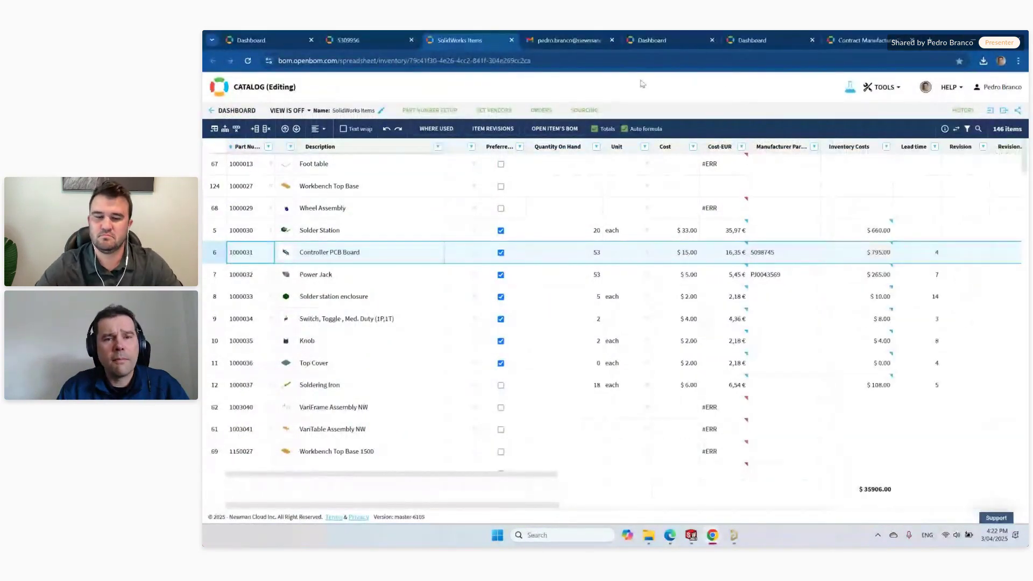
pyautogui.click(371, 40)
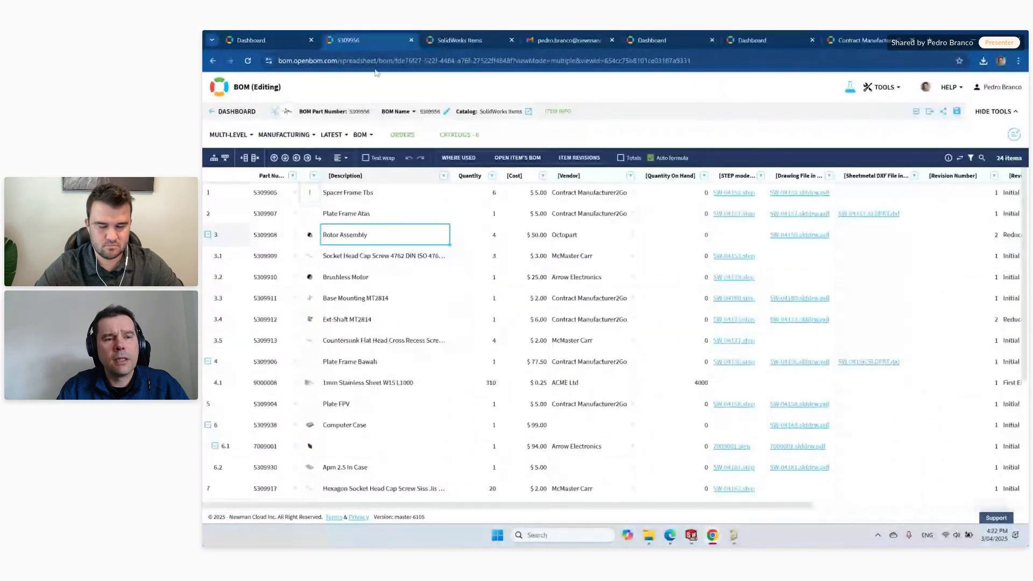
pyautogui.click(302, 135)
pyautogui.scroll(-2, 323, 259)
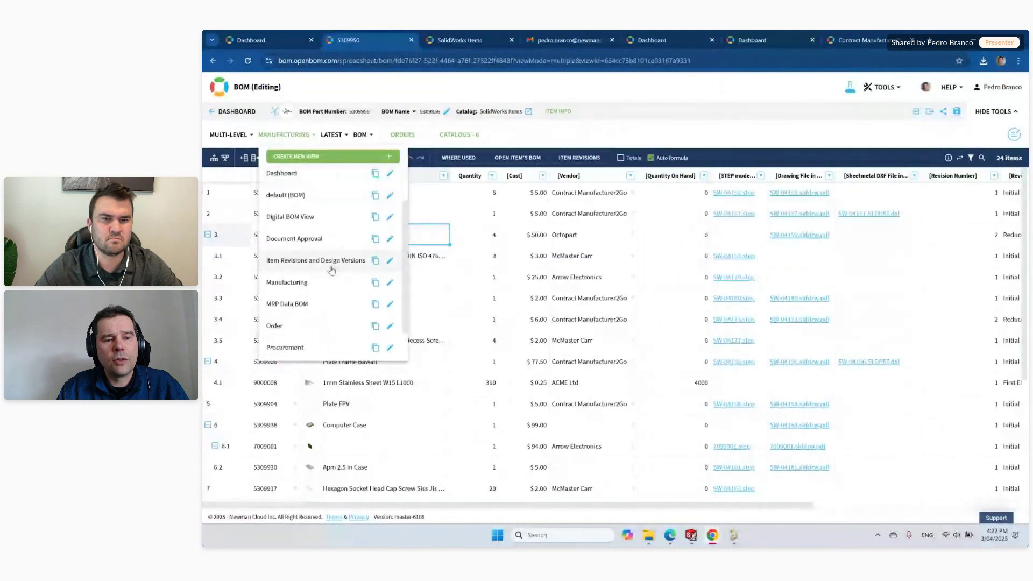
pyautogui.scroll(-1, 335, 287)
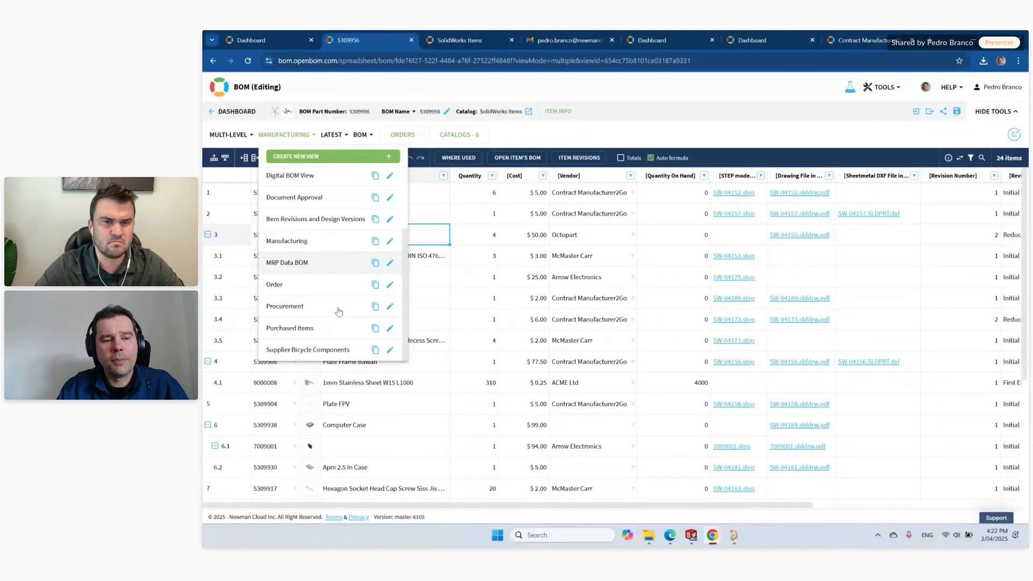
pyautogui.click(326, 328)
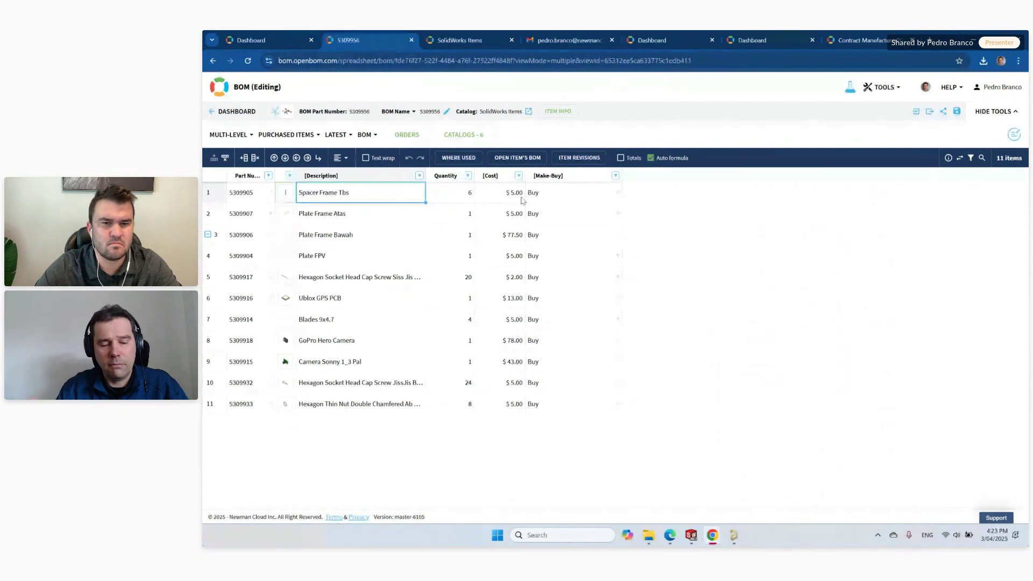
# Step: Switch to SOLIDWORKS, examine the External References and Collaboration system options, and close them without saving
pyautogui.click(571, 192)
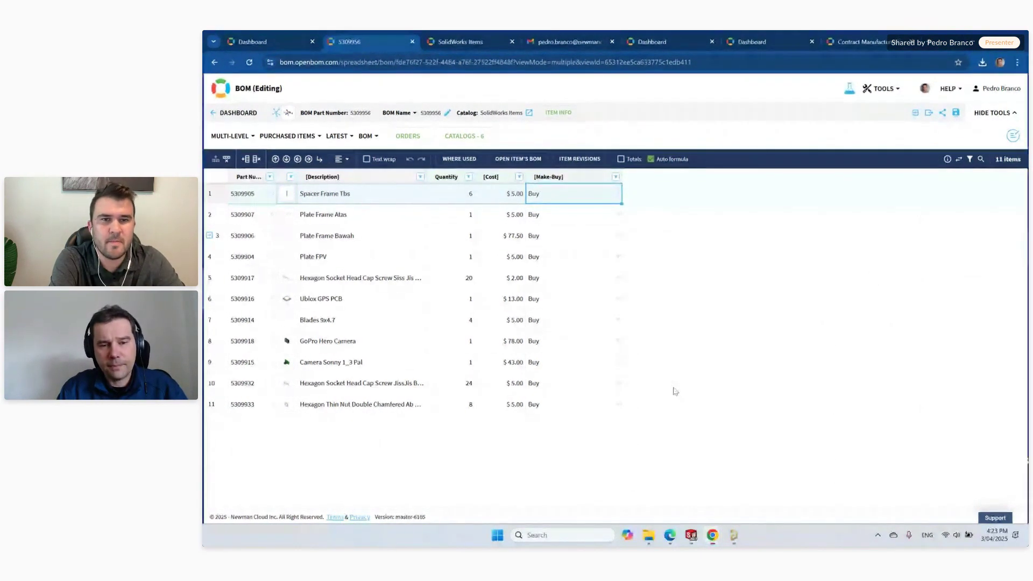
pyautogui.press('super+d')
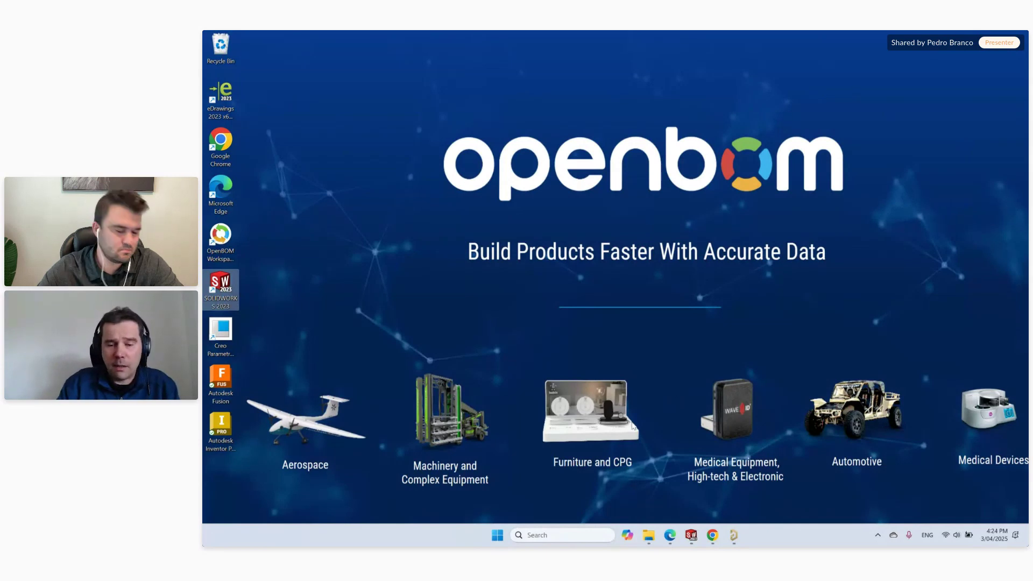
pyautogui.click(691, 535)
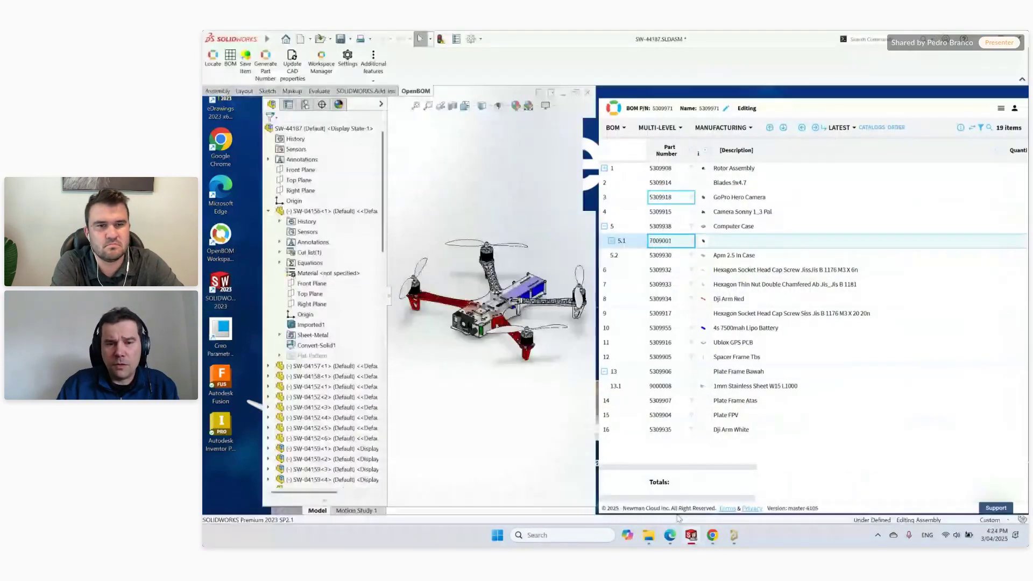
pyautogui.click(472, 39)
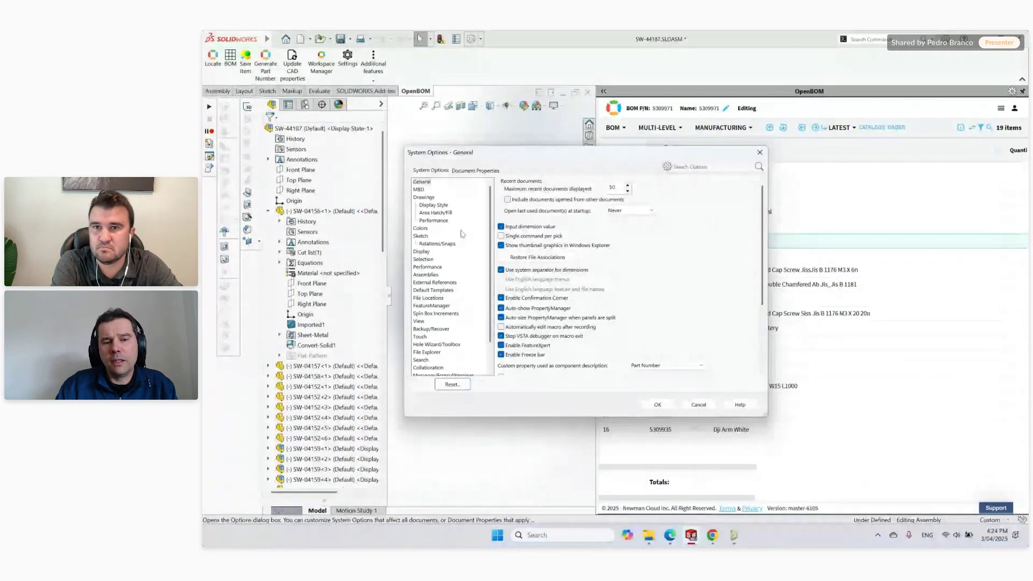
pyautogui.click(452, 282)
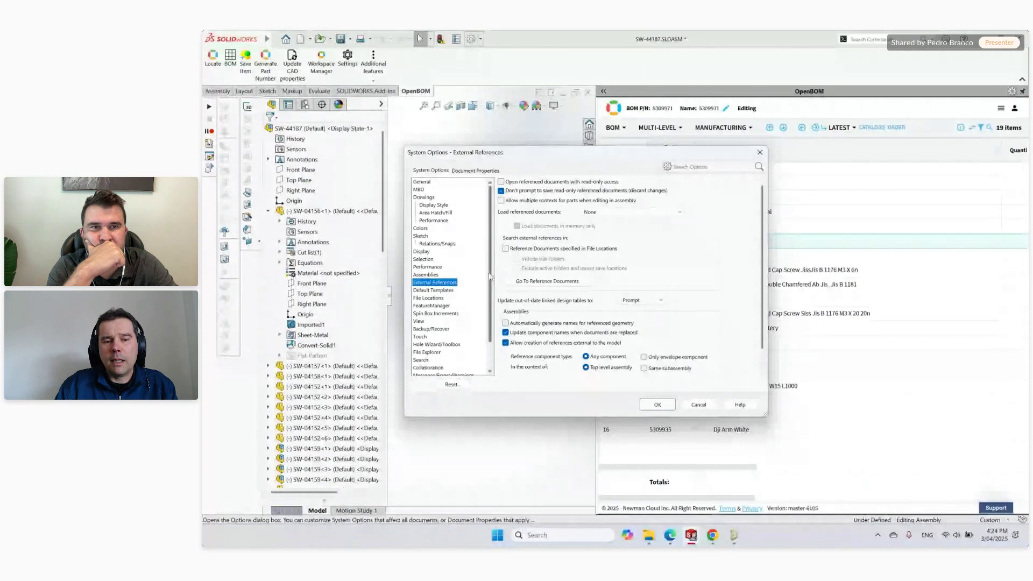
pyautogui.scroll(-2, 490, 276)
pyautogui.click(429, 337)
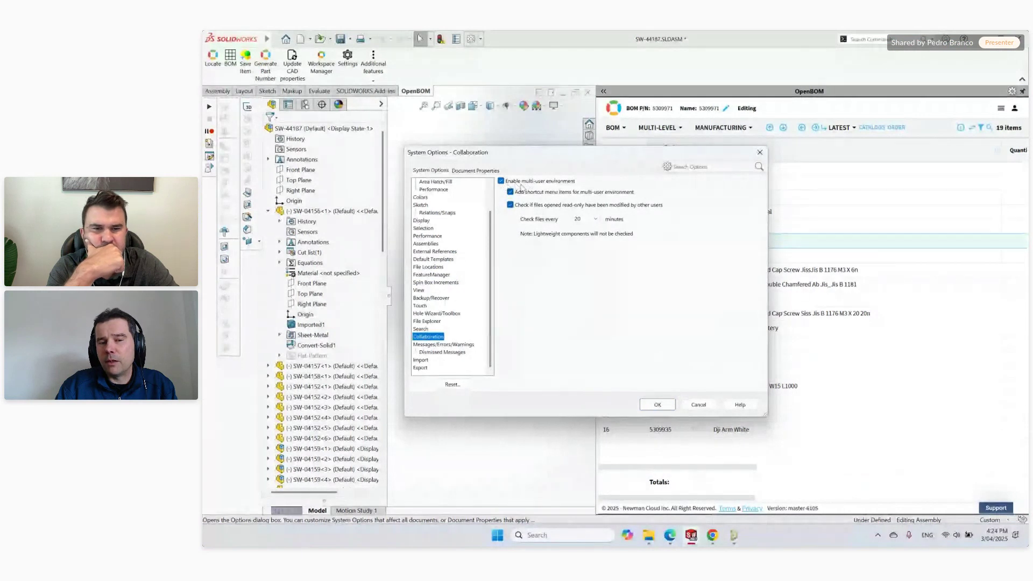
pyautogui.click(698, 405)
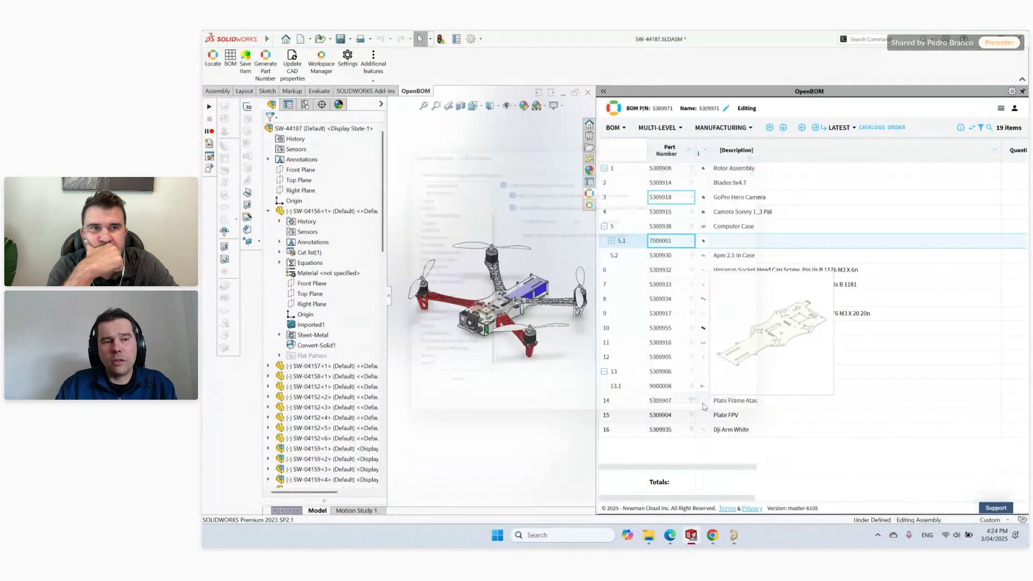
pyautogui.rightClick(306, 130)
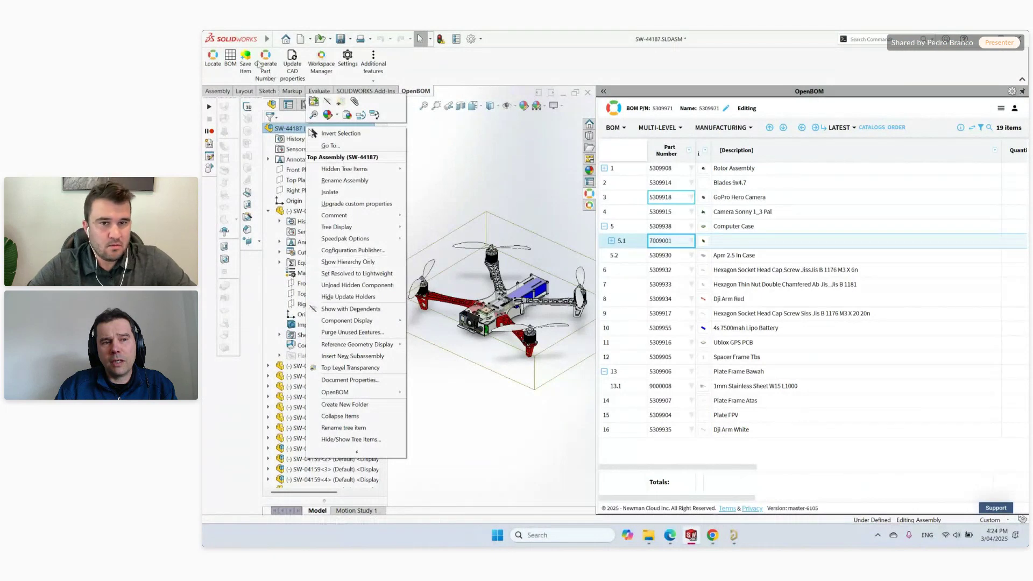
pyautogui.click(276, 39)
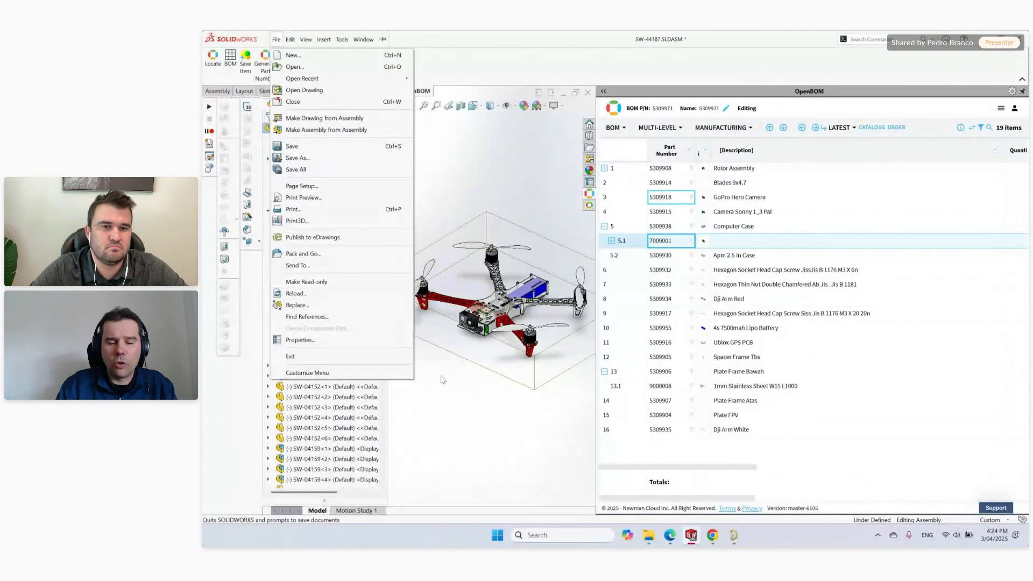
pyautogui.click(486, 420)
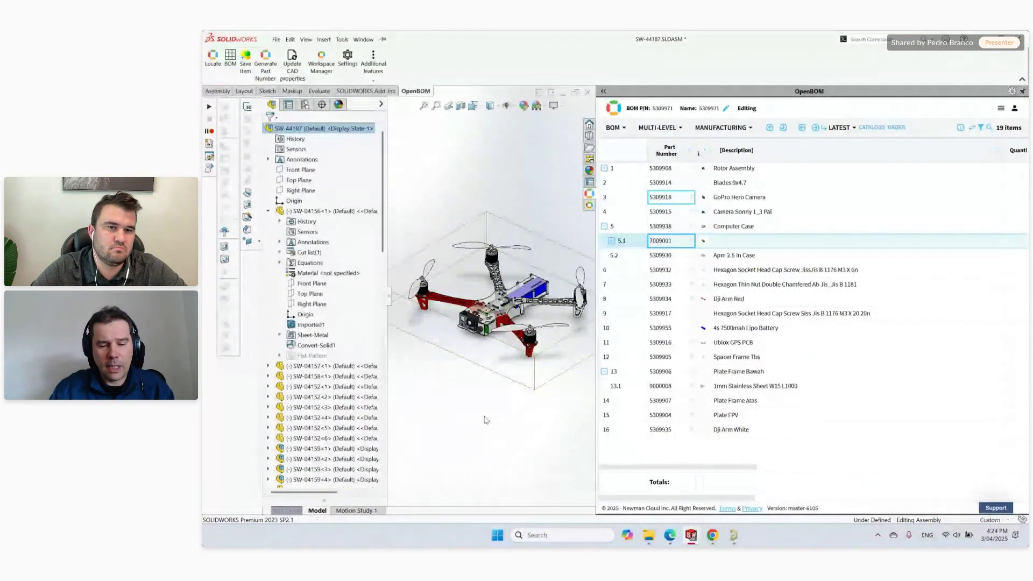
pyautogui.click(487, 419)
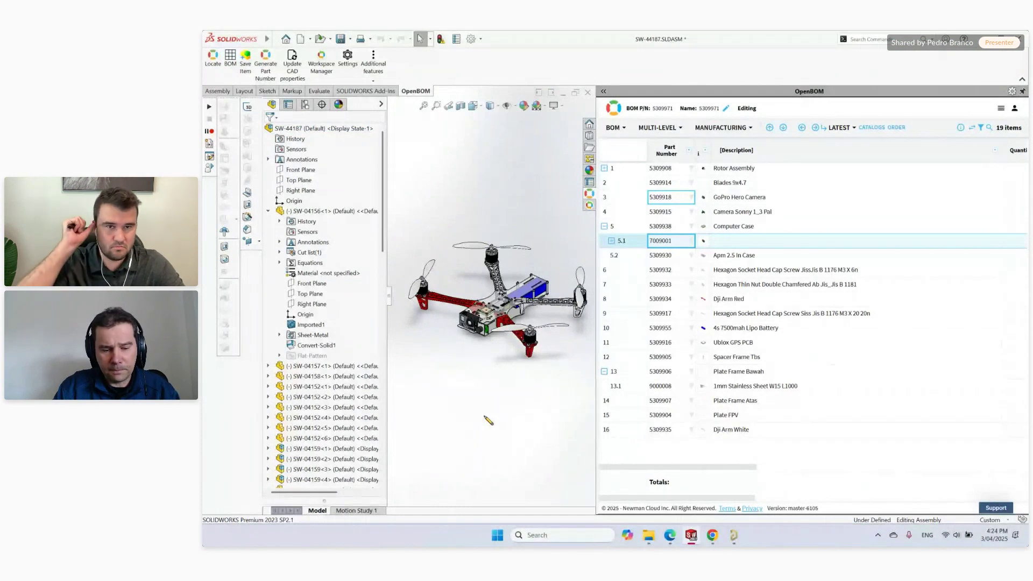
# Step: Switch back to the 5309956 BOM in Chrome, open its Order 1 5309956 for viewing, and return to the desktop
pyautogui.press('super+d')
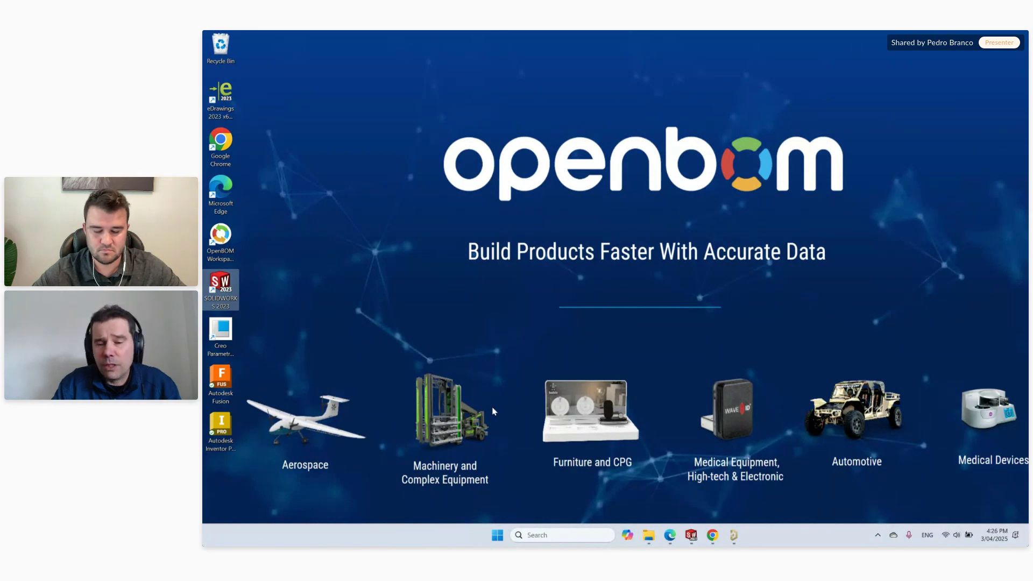
pyautogui.click(711, 535)
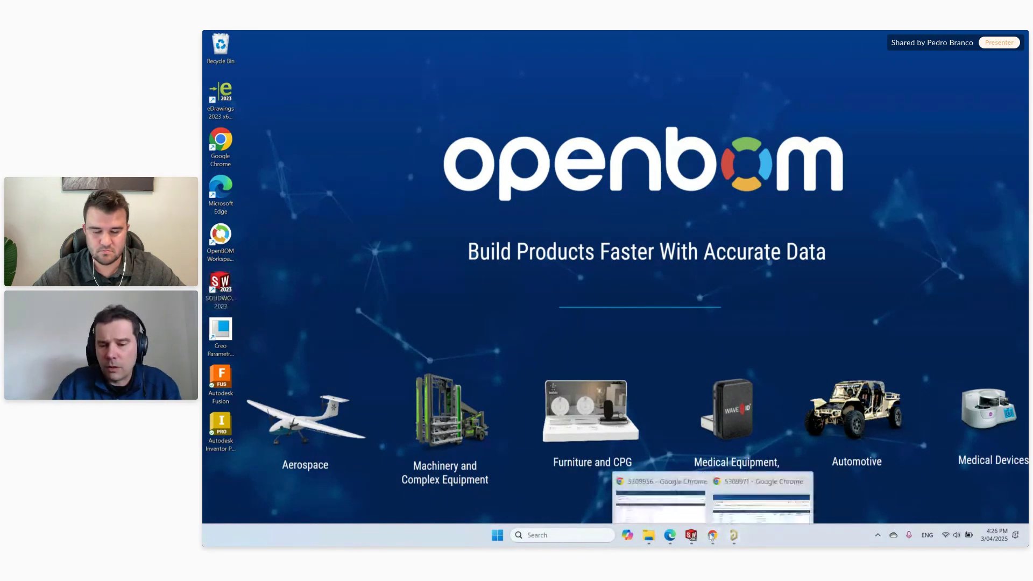
pyautogui.click(671, 487)
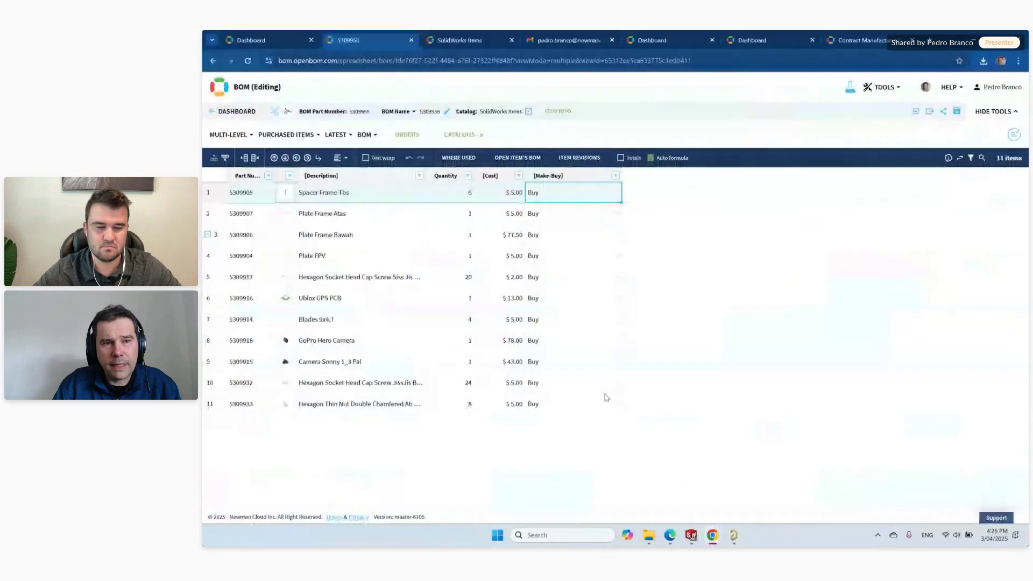
pyautogui.click(404, 135)
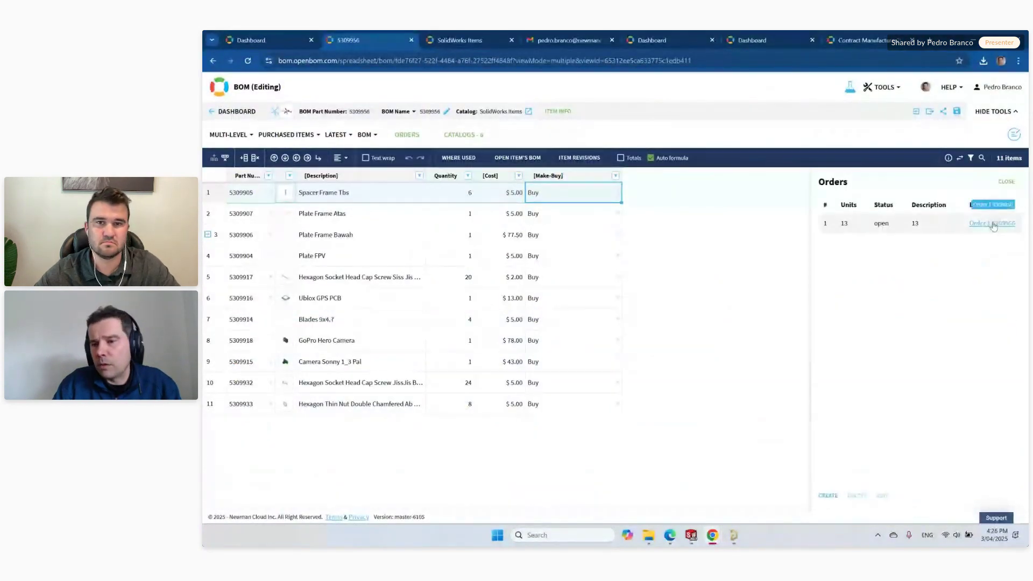
pyautogui.click(992, 224)
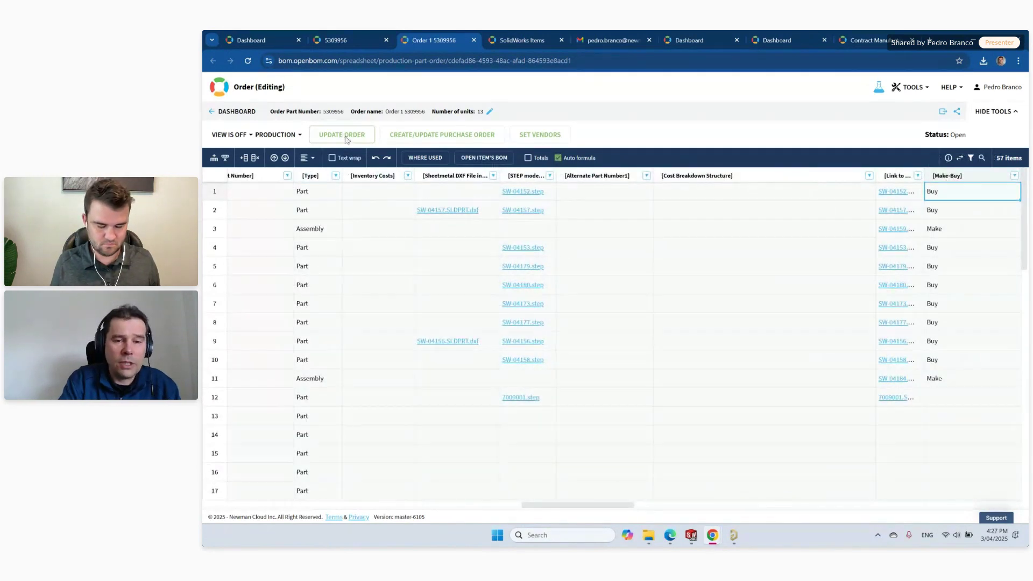
pyautogui.press('super+d')
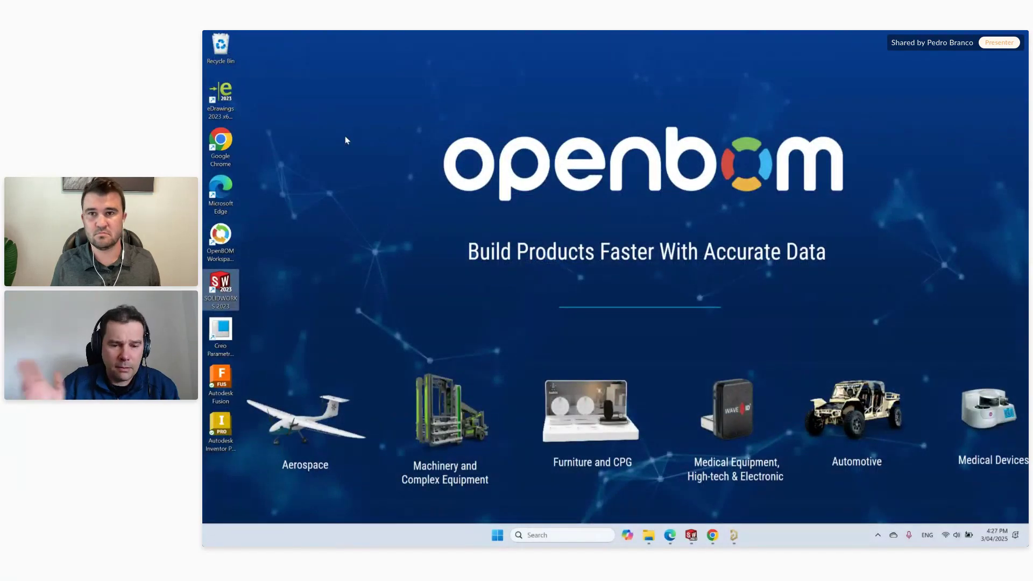